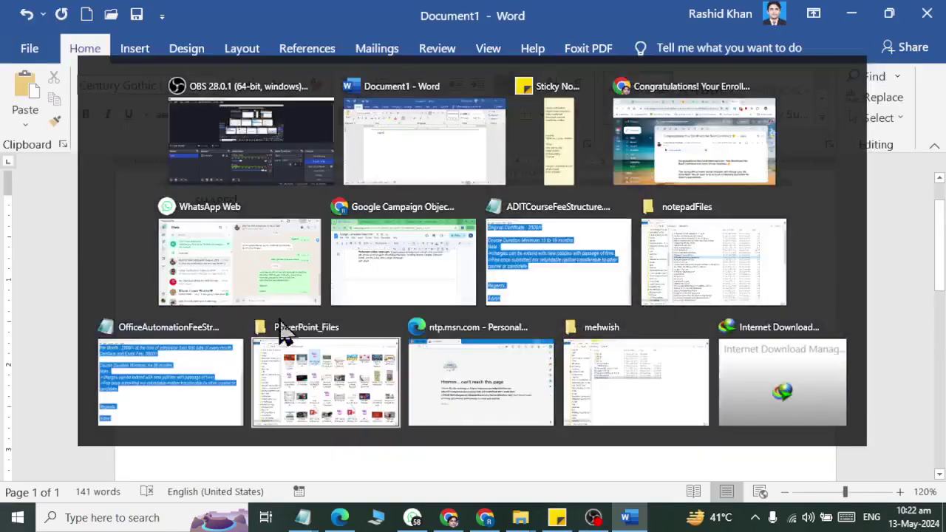
Step: Enlarge the SHAPES heading to 22 pt and centre it
double_click(217, 219)
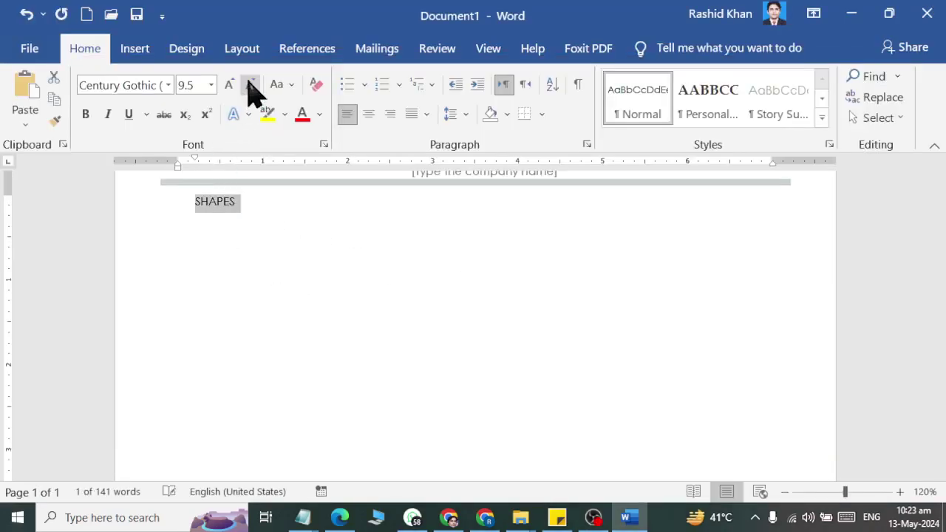
left_click(231, 86)
left_click(231, 86)
left_click(230, 85)
left_click(231, 86)
left_click(231, 85)
left_click(231, 86)
left_click(230, 86)
left_click(231, 85)
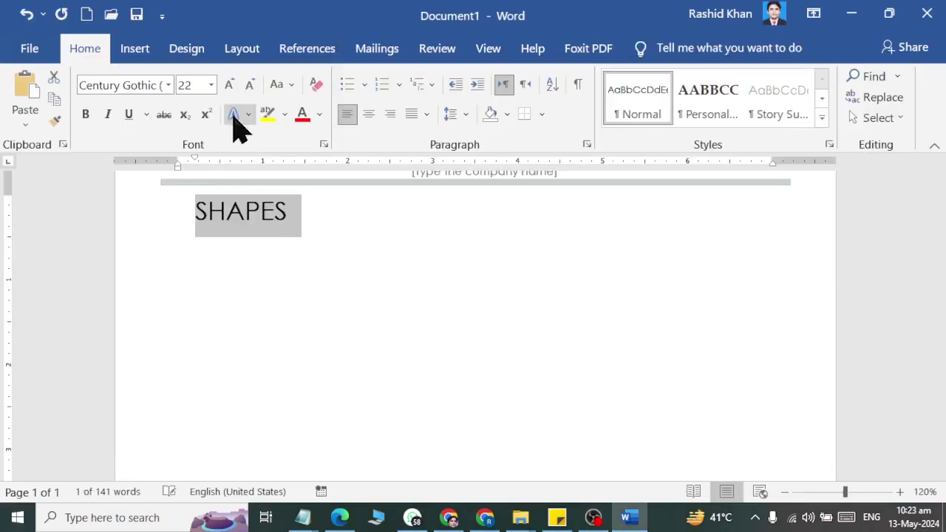
left_click(368, 114)
Step: Type 'Are the illustrations.' on a new line below the heading, fixing the typo
left_click(568, 244)
key("Return")
type("a")
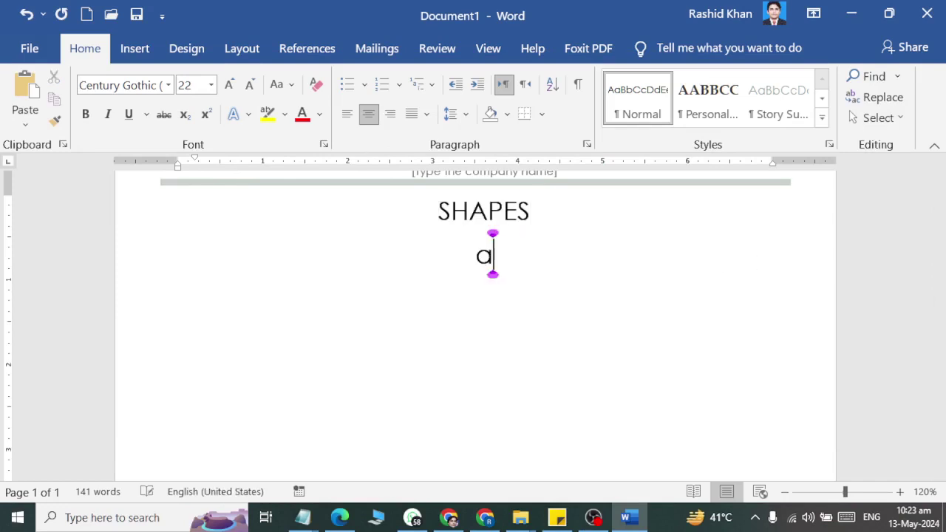
type("re ")
type("the i")
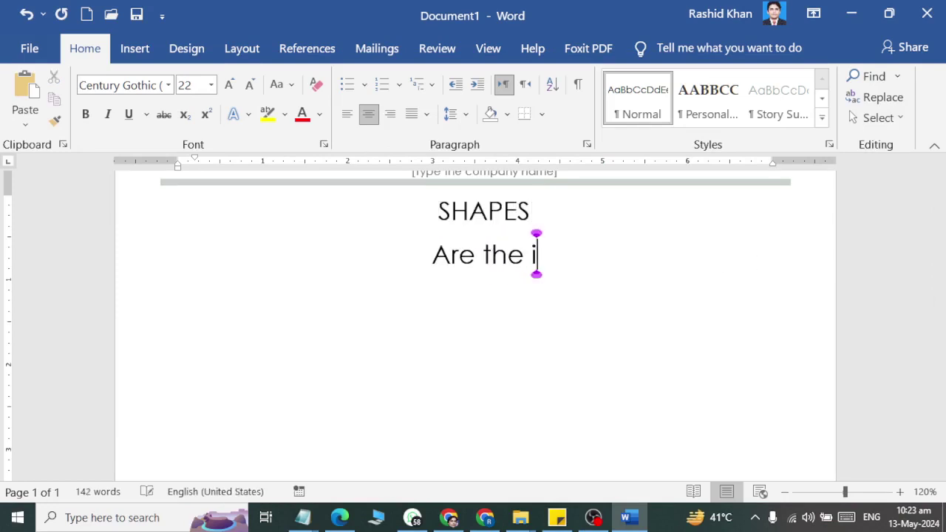
type("llustrators")
key("BackSpace")
key("BackSpace")
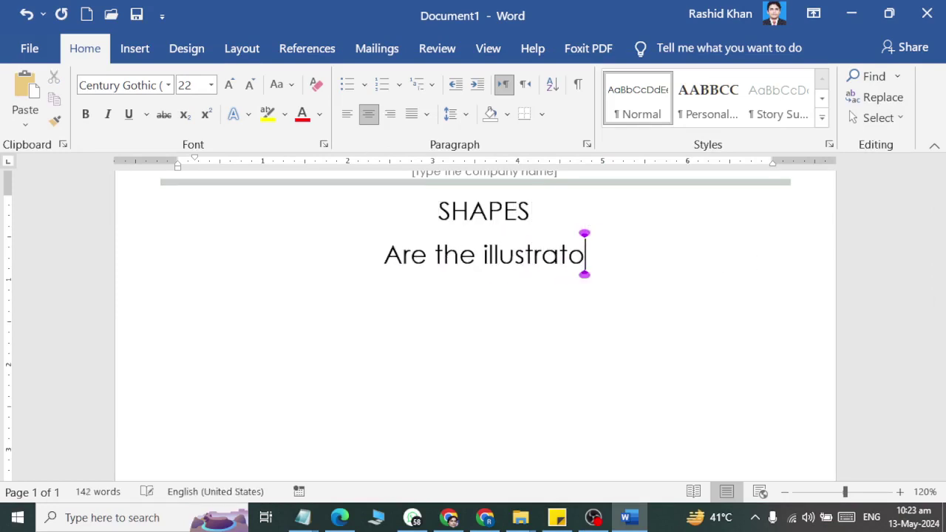
key("BackSpace")
type("on")
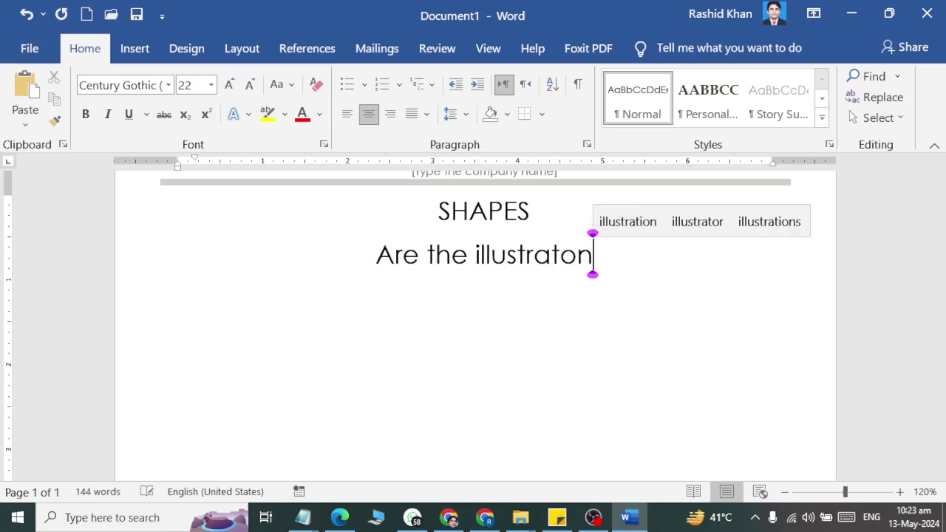
key("BackSpace")
key("BackSpace")
type("ions.")
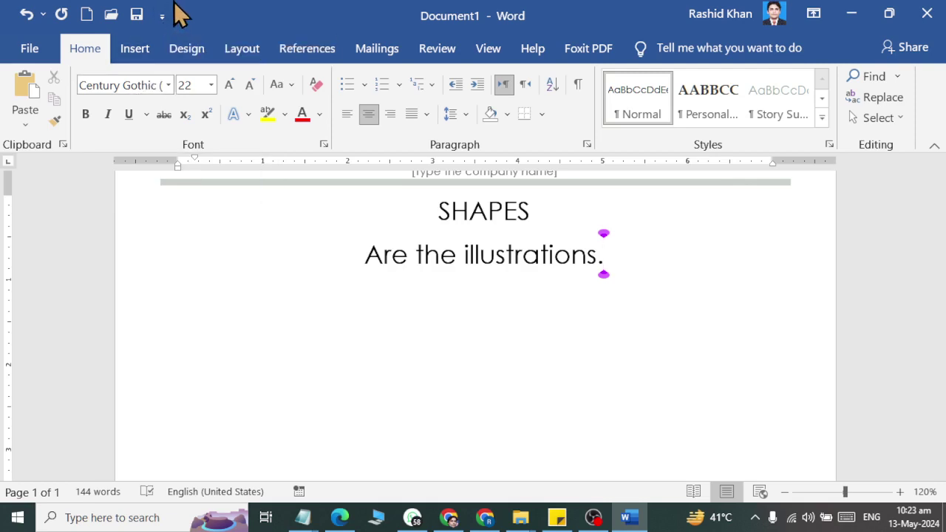
Step: Draw a plain grey rectangle below the text
left_click(133, 50)
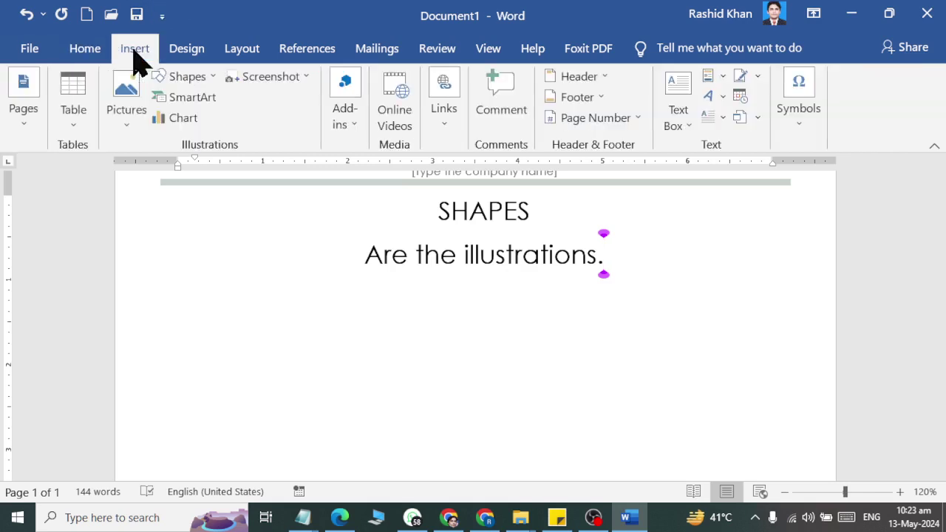
left_click(200, 77)
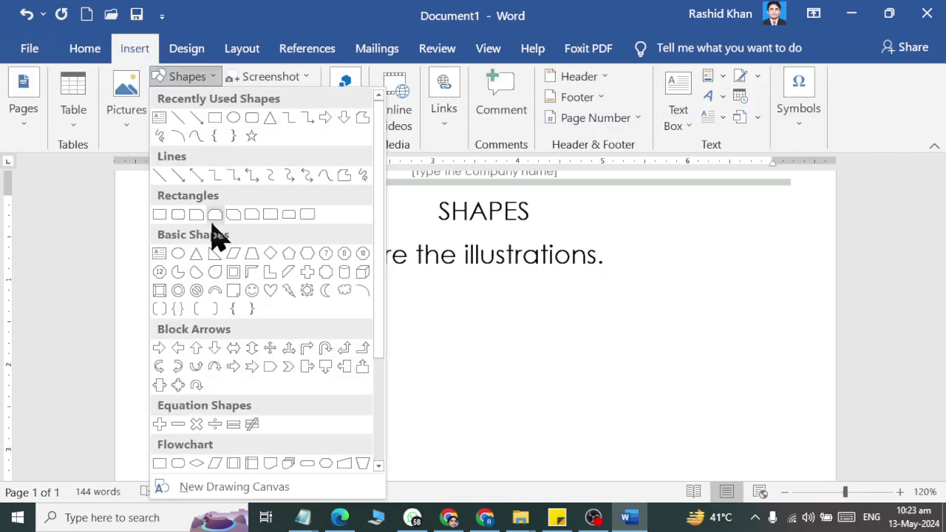
scroll(221, 241, "down", 3)
scroll(307, 414, "up", 3)
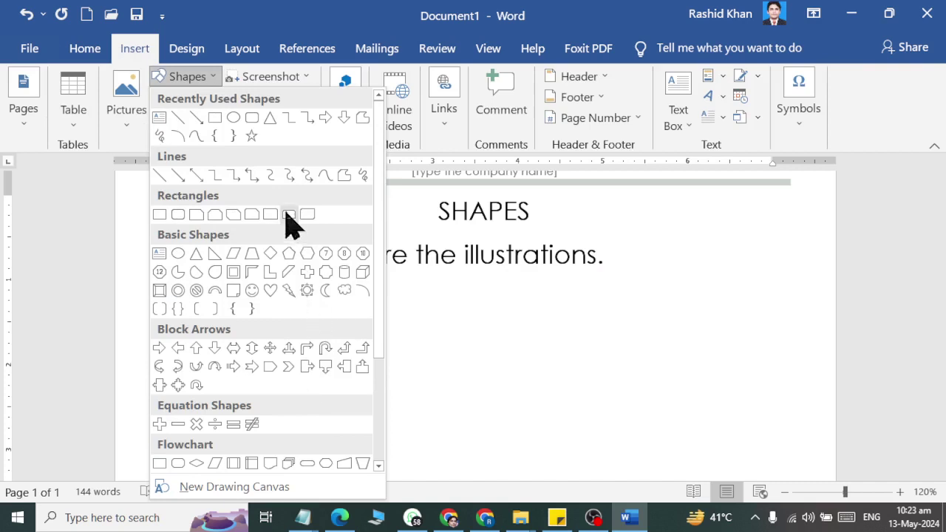
left_click(215, 117)
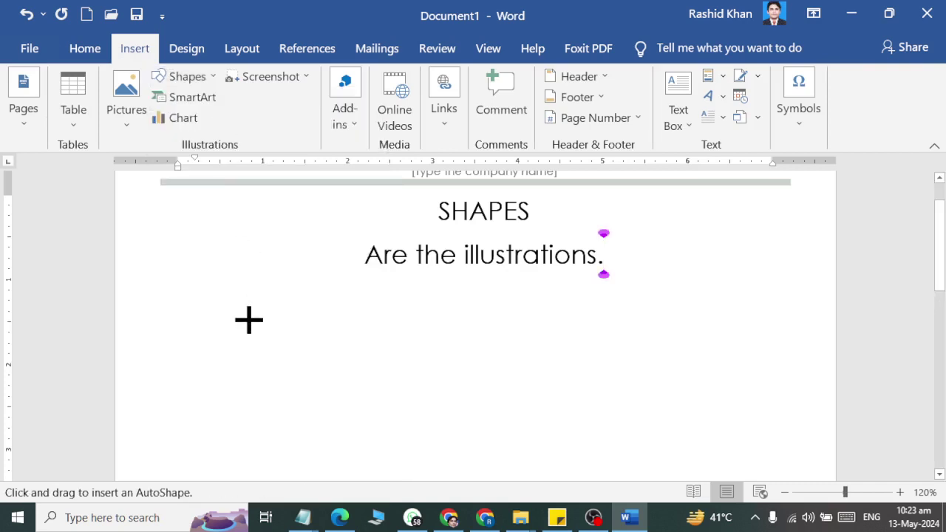
left_click_drag(249, 319, 489, 447)
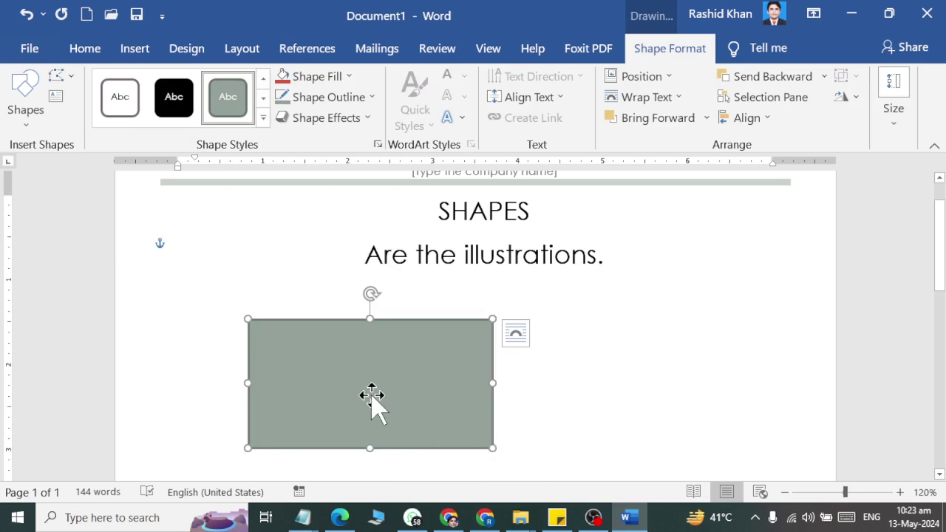
Step: Move the rectangle under the text and place a Ctrl+D duplicate beside it
left_click_drag(372, 396, 289, 355)
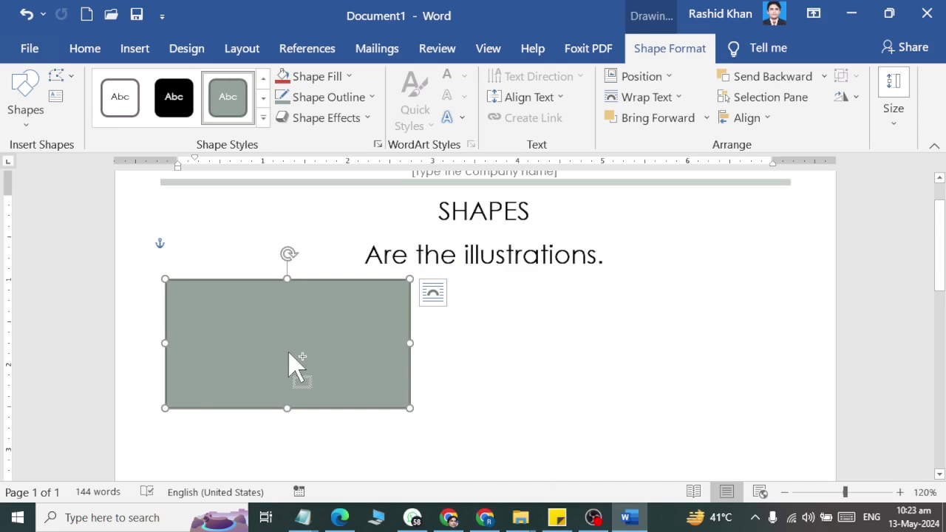
key("ctrl+d")
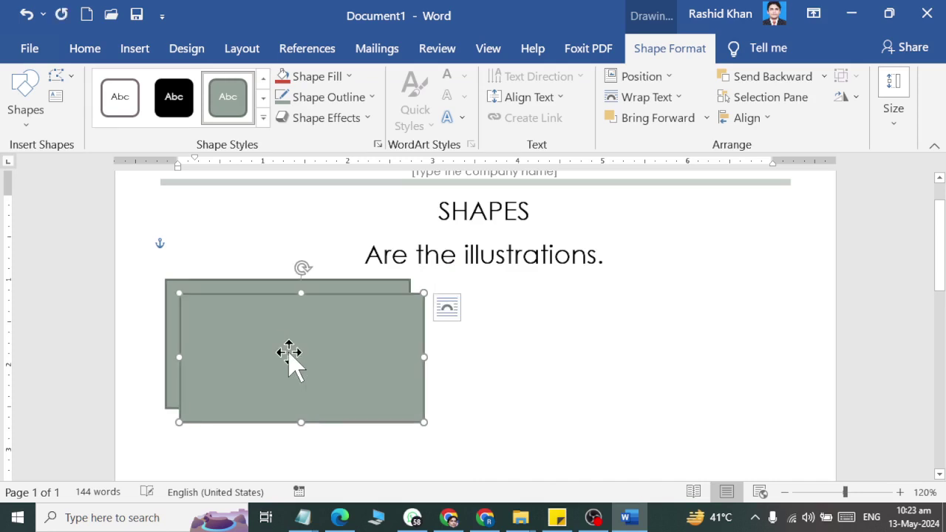
left_click_drag(289, 355, 532, 338)
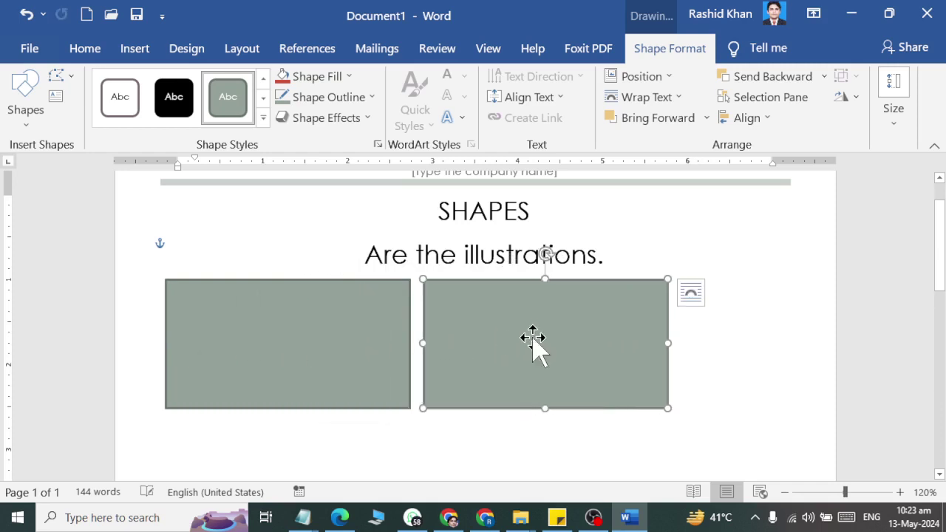
Step: Draw a rounded rectangle below the first rectangle
left_click(136, 53)
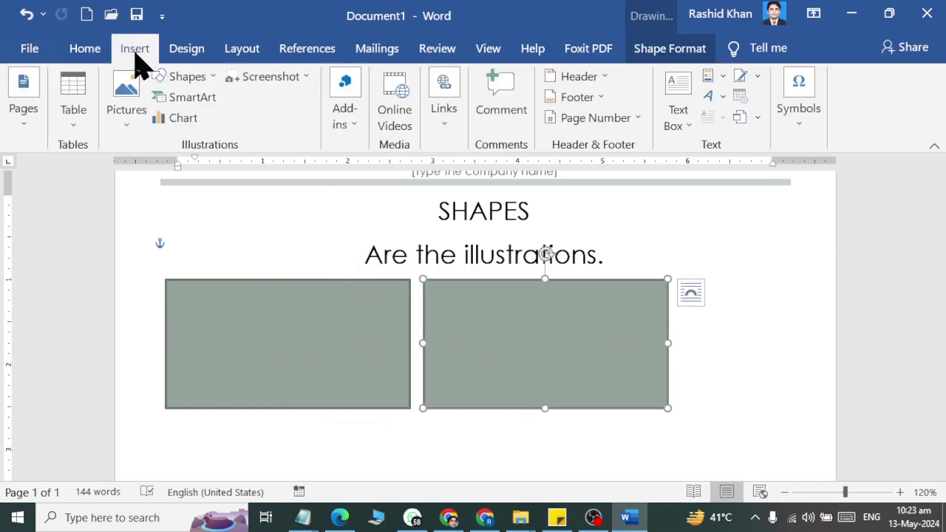
left_click(183, 76)
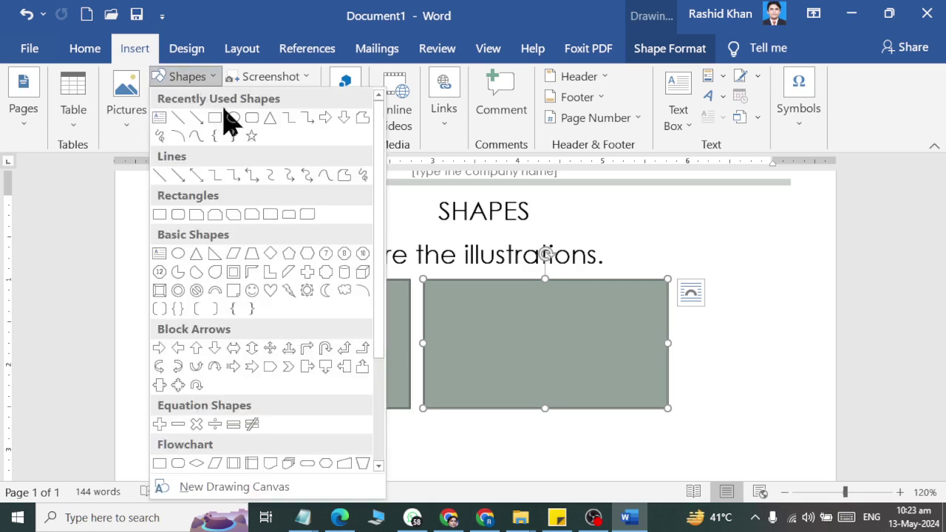
left_click(249, 121)
scroll(254, 384, "down", 3)
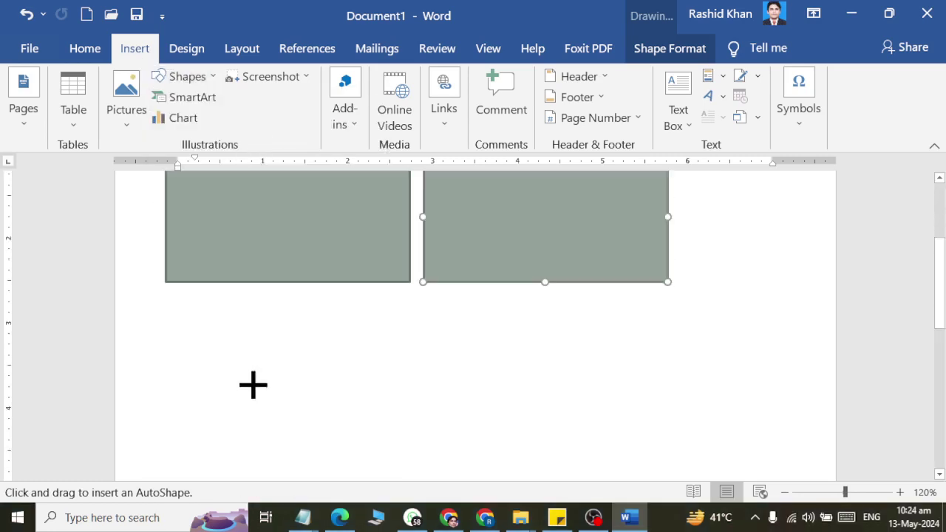
left_click_drag(172, 313, 403, 447)
Step: Draw a ten-point star from Stars and Banners beside the rounded rectangle
left_click(131, 60)
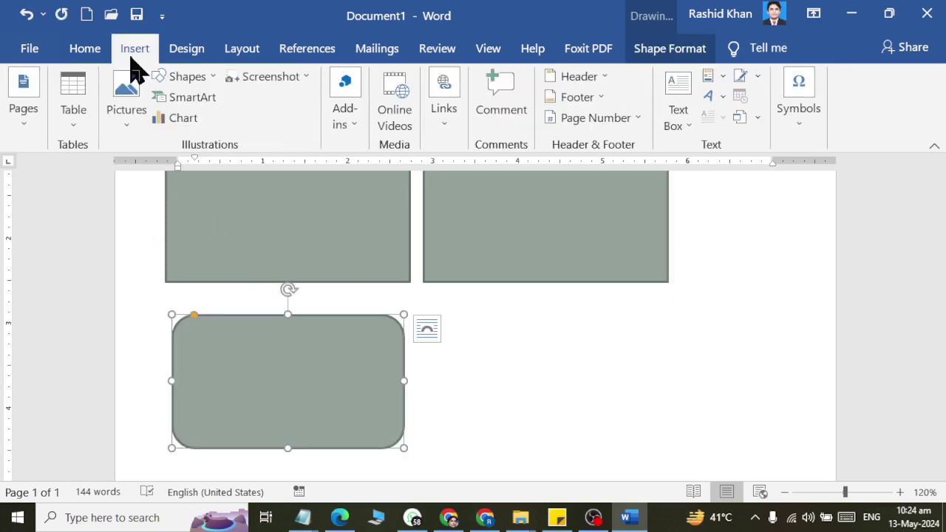
left_click(187, 80)
scroll(275, 348, "down", 1)
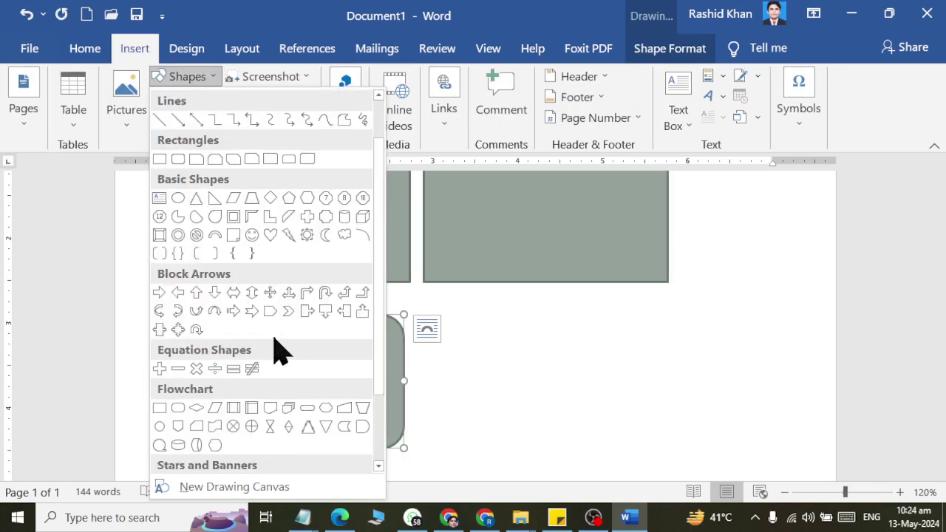
scroll(281, 358, "down", 2)
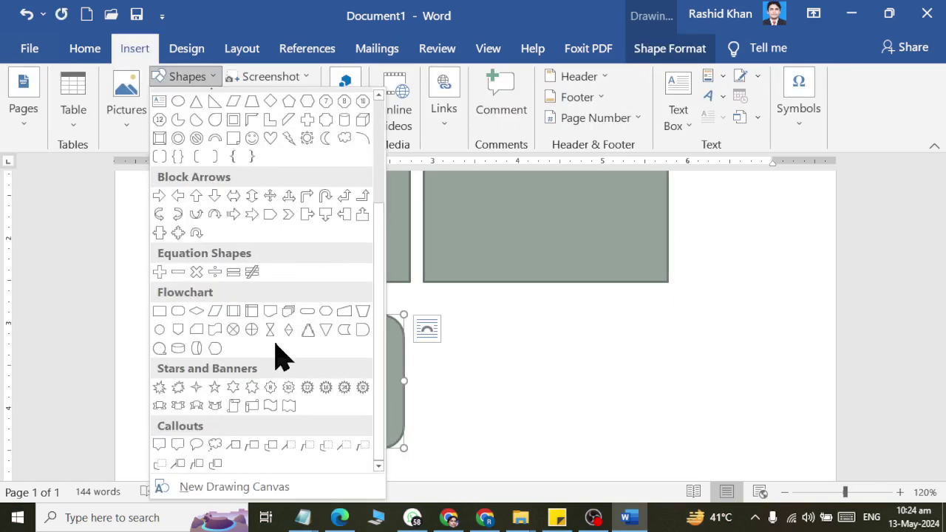
left_click(289, 387)
mouse_move(486, 328)
left_mouse_down()
mouse_move(628, 475)
mouse_move(625, 396)
left_mouse_up()
scroll(617, 399, "up", 3)
scroll(618, 399, "down", 1)
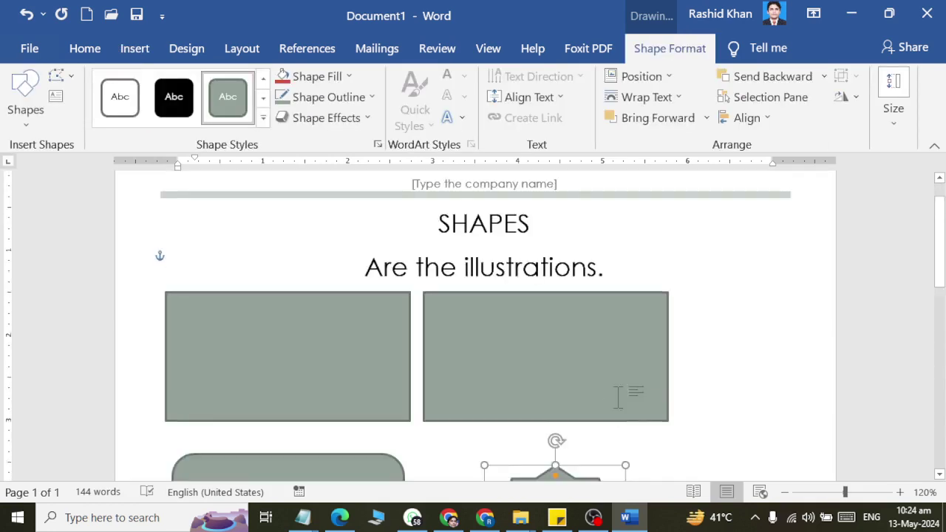
scroll(617, 395, "down", 1)
scroll(614, 401, "up", 2)
left_click(479, 261)
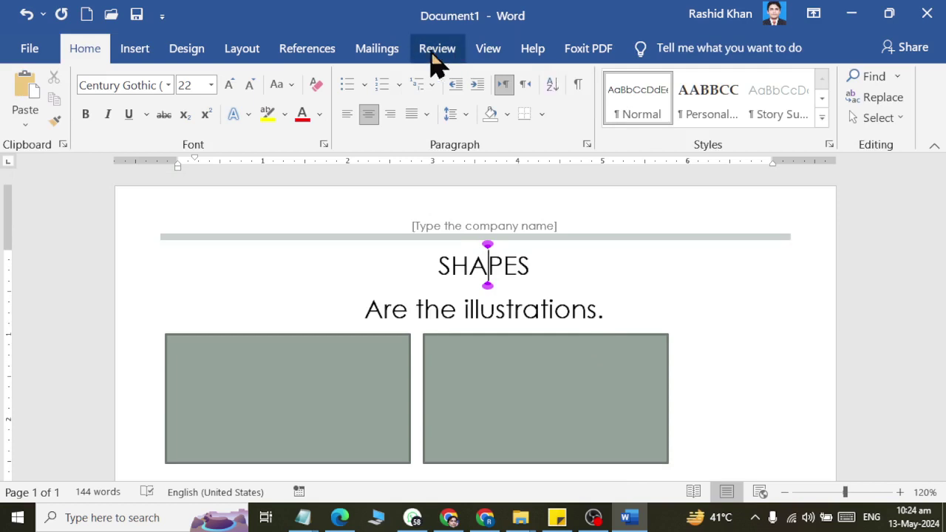
Step: Select the left grey rectangle and bring up the Shape Format styles gallery
left_click(484, 53)
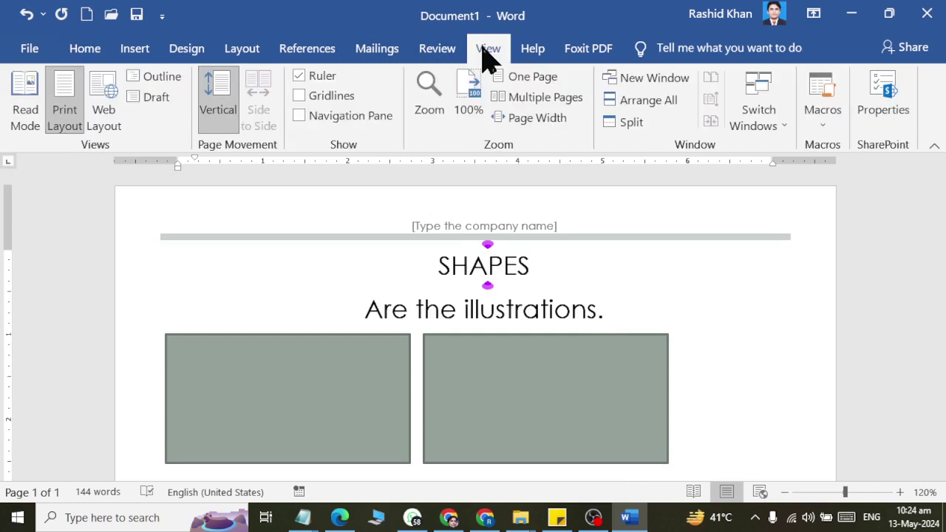
scroll(484, 130, "down", 1)
scroll(476, 148, "down", 1)
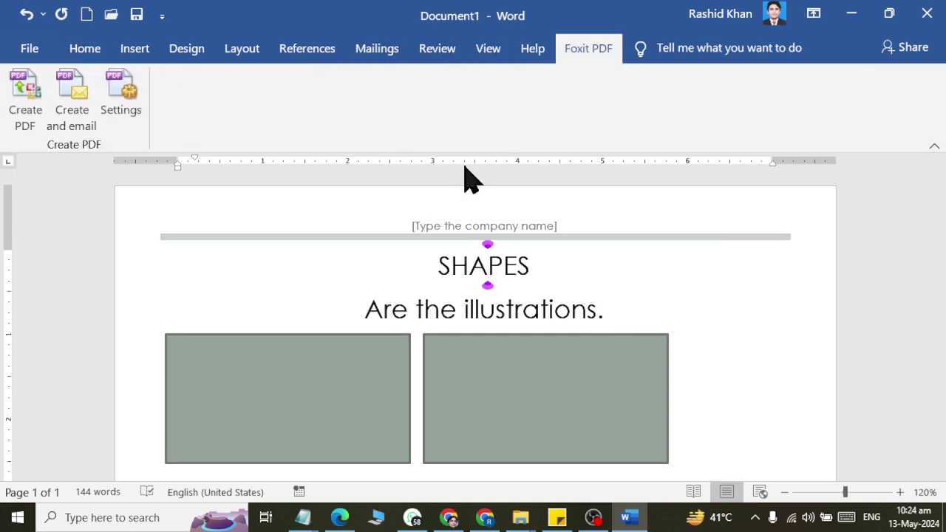
left_click(338, 406)
left_click(82, 50)
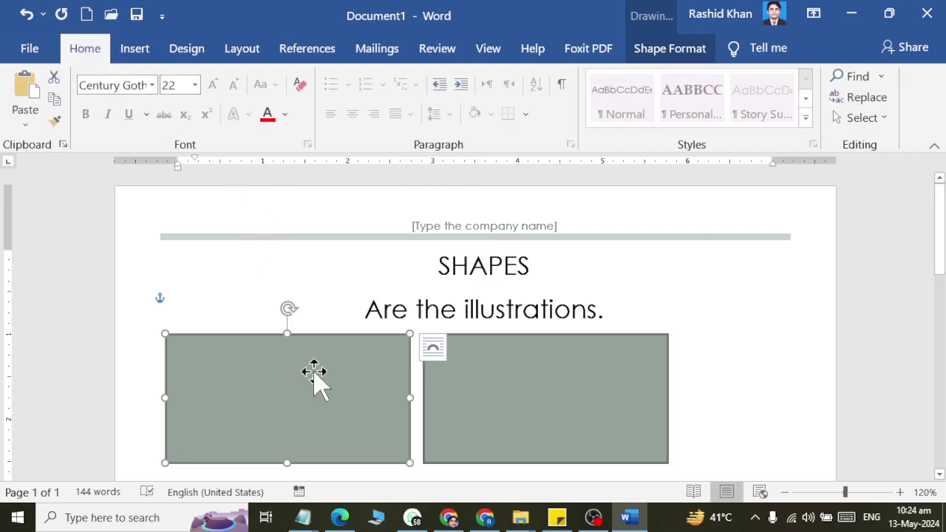
left_click(663, 53)
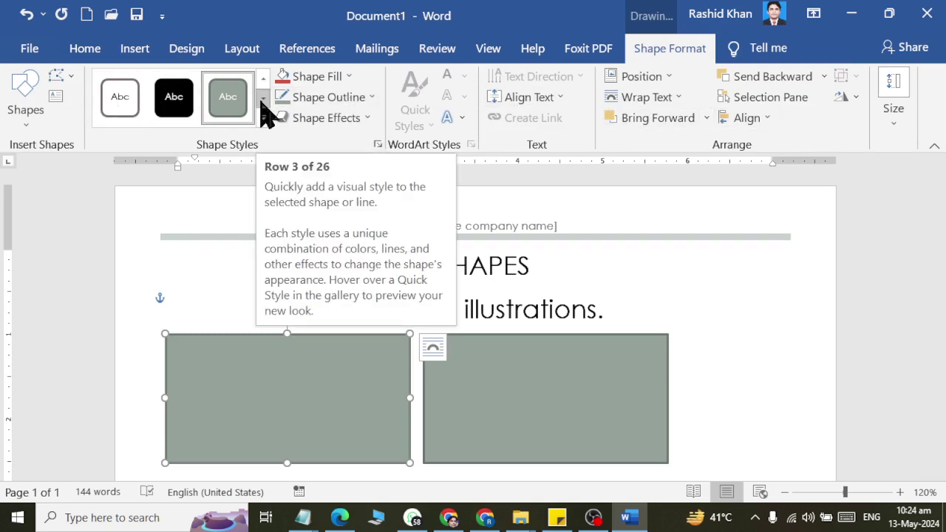
left_click(235, 112)
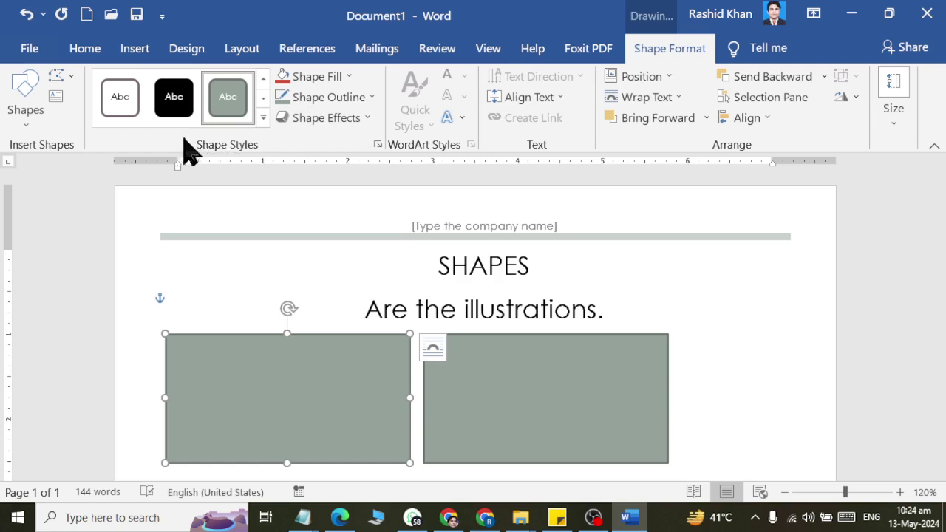
Step: Give the left rectangle a glossy yellow-green shape style
left_click(261, 121)
scroll(274, 200, "down", 3)
scroll(285, 237, "up", 1)
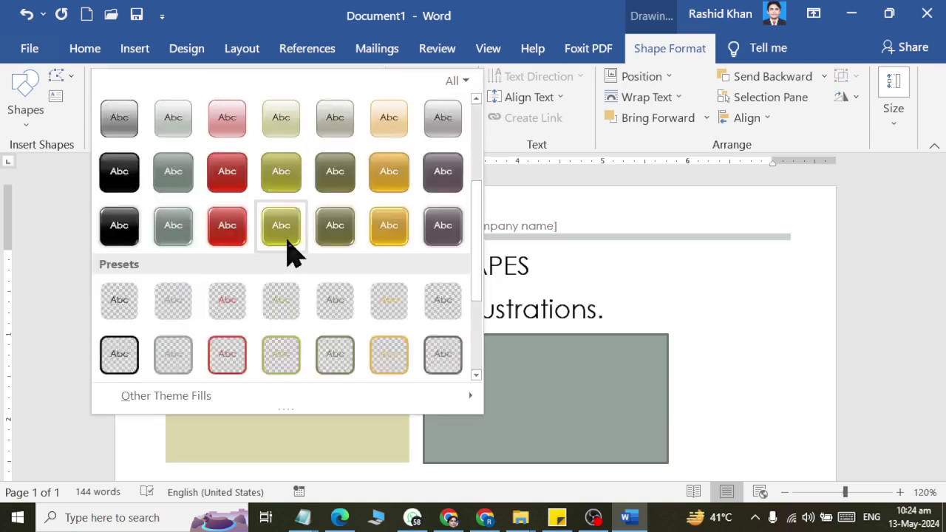
scroll(288, 251, "up", 2)
scroll(288, 251, "down", 3)
scroll(432, 359, "up", 3)
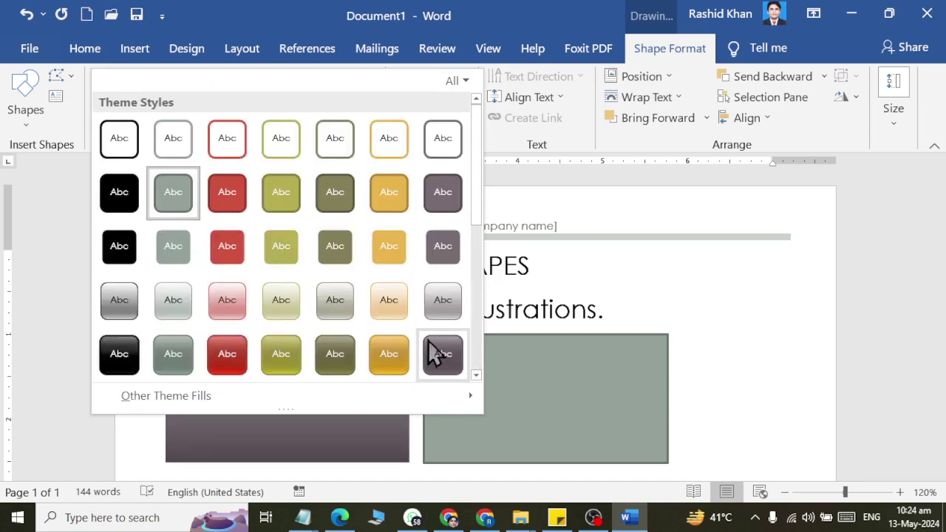
scroll(421, 222, "down", 3)
scroll(443, 266, "up", 2)
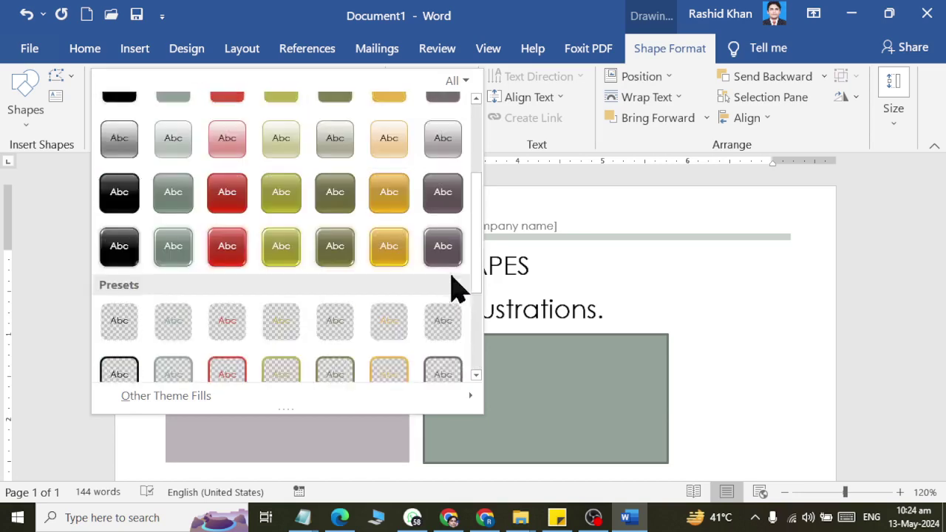
scroll(450, 296, "up", 3)
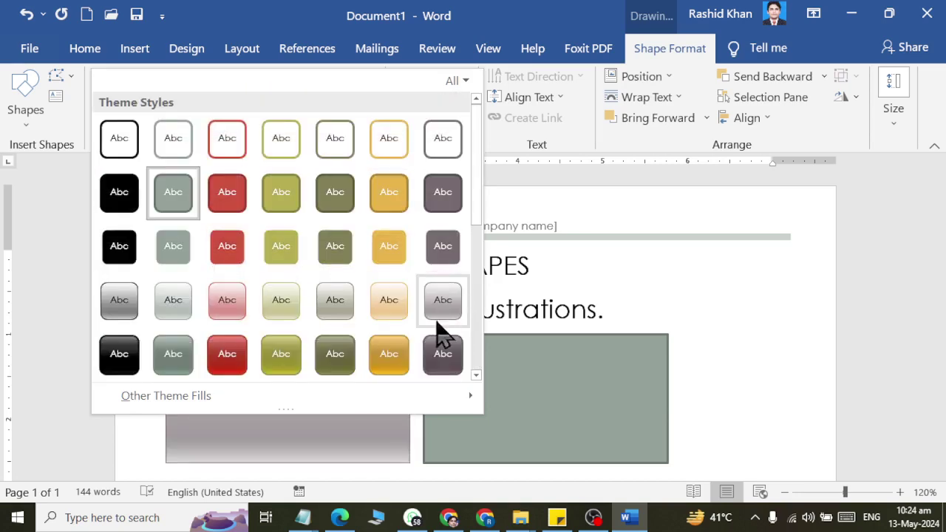
left_click(225, 362)
scroll(233, 325, "down", 1)
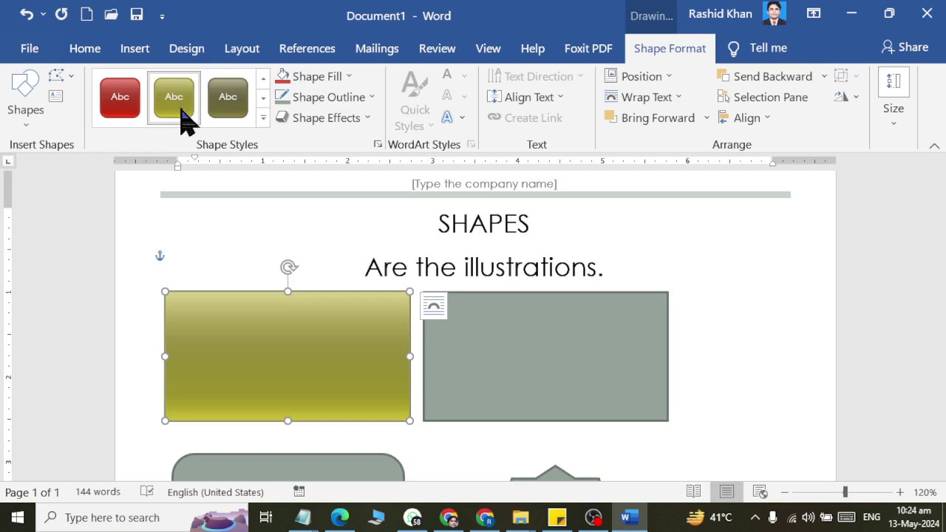
left_click(185, 118)
Step: Apply a red gradient preset style to the right rectangle
left_click(469, 360)
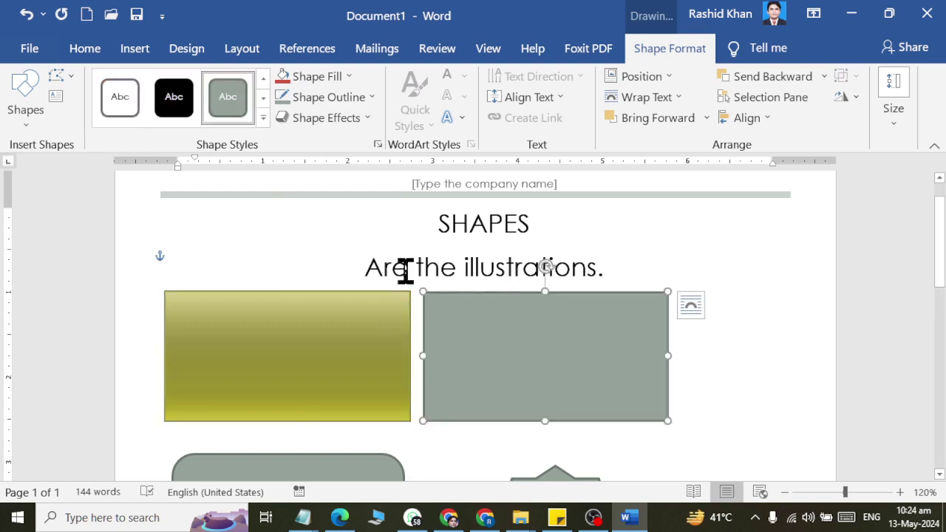
left_click(264, 117)
scroll(277, 159, "down", 3)
scroll(281, 200, "down", 2)
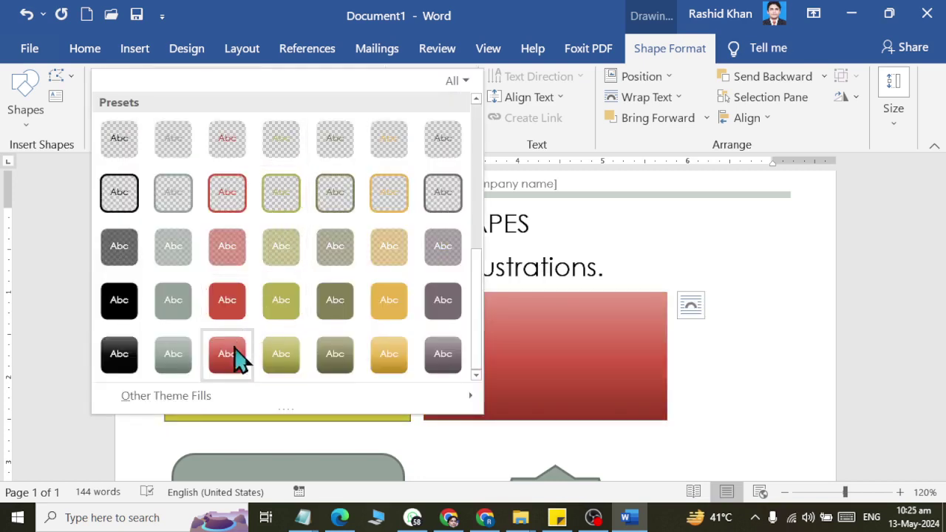
left_click(227, 354)
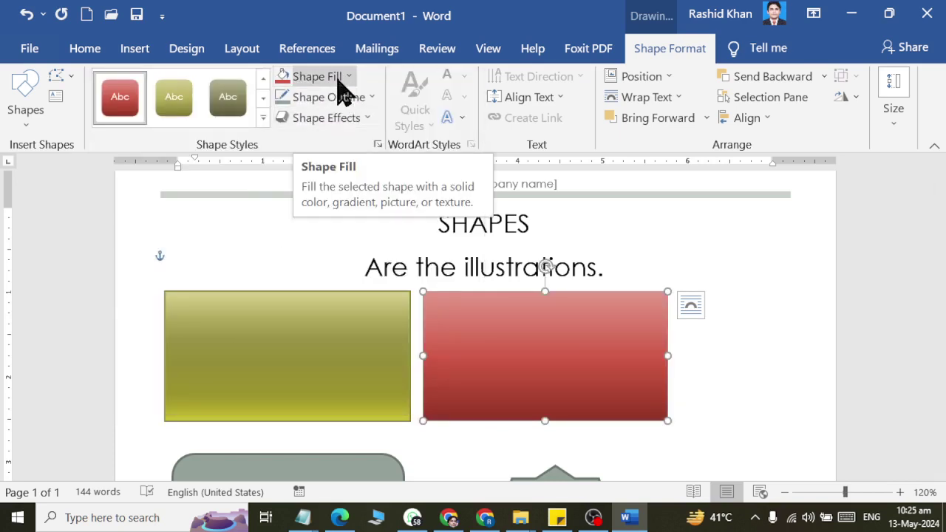
Step: Fill the right rectangle with Dark Red and a dark from-center radial gradient
left_click(340, 82)
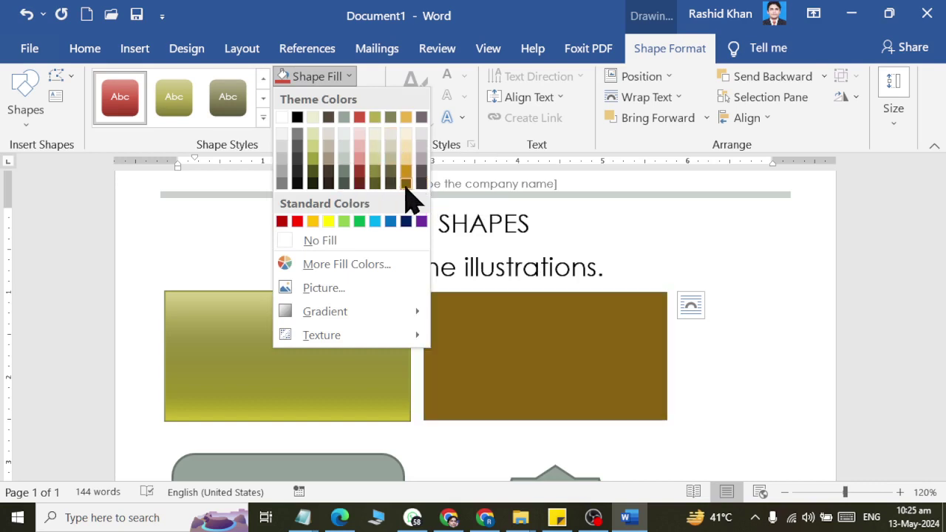
left_click(360, 182)
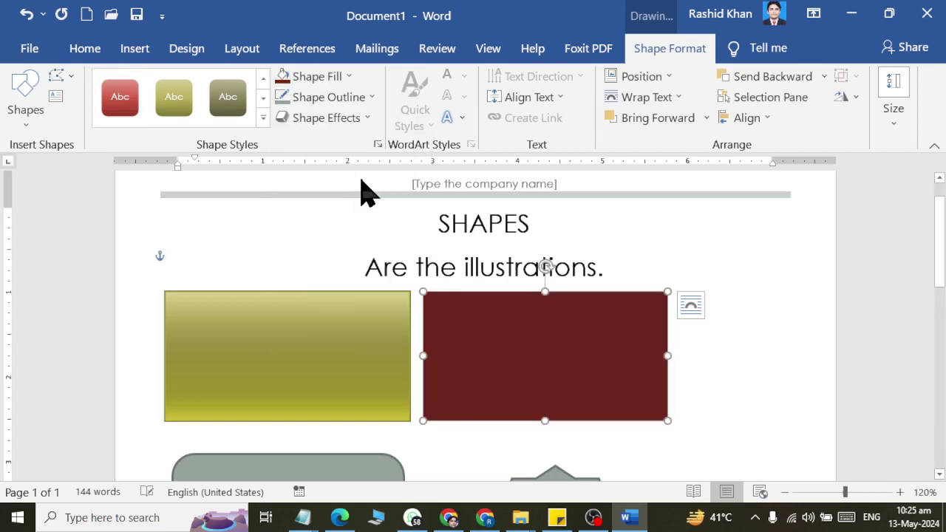
left_click(342, 77)
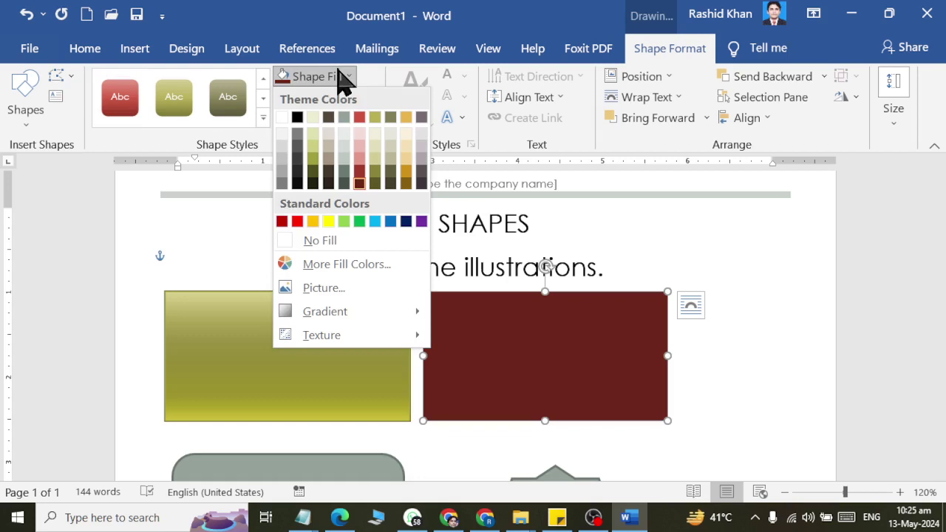
left_click(282, 222)
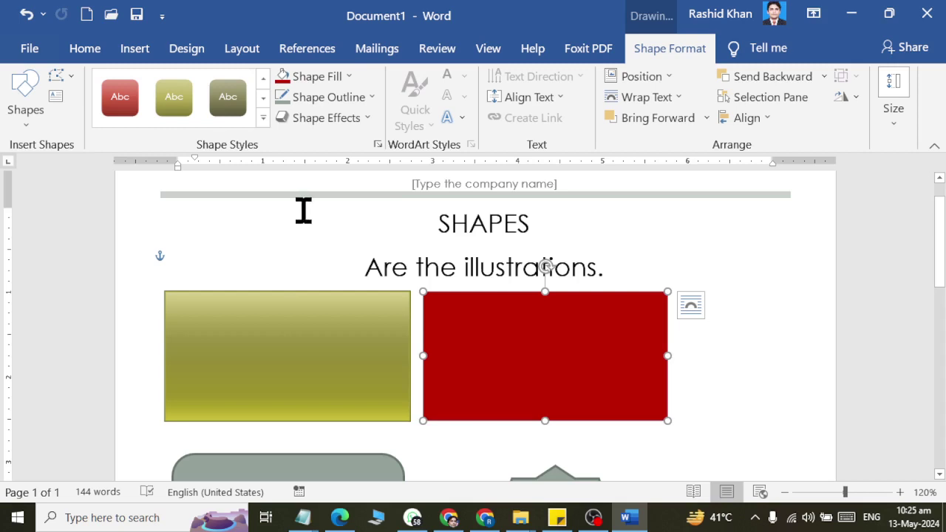
left_click(333, 82)
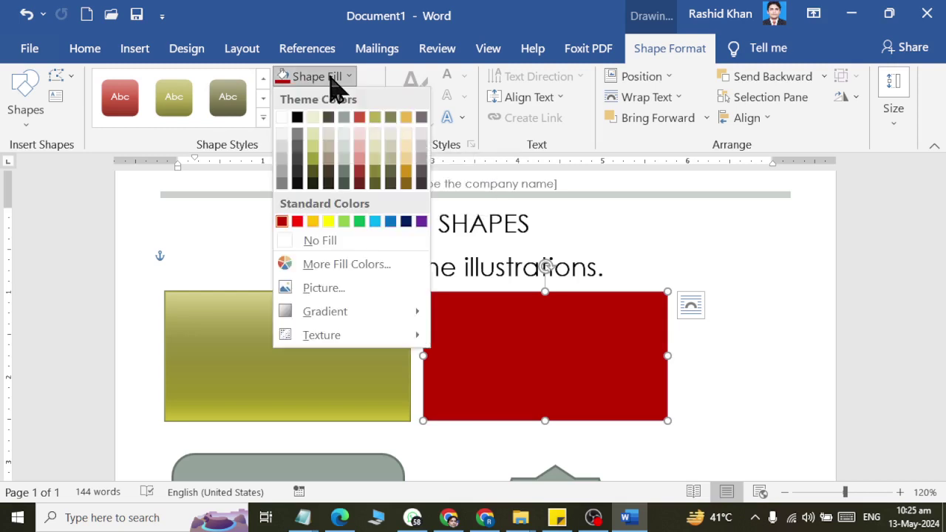
mouse_move(325, 312)
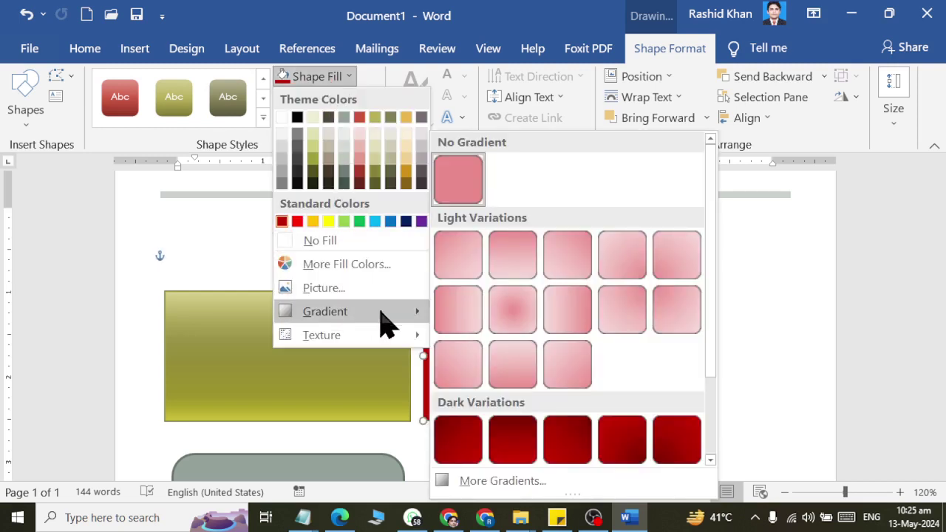
left_click(510, 381)
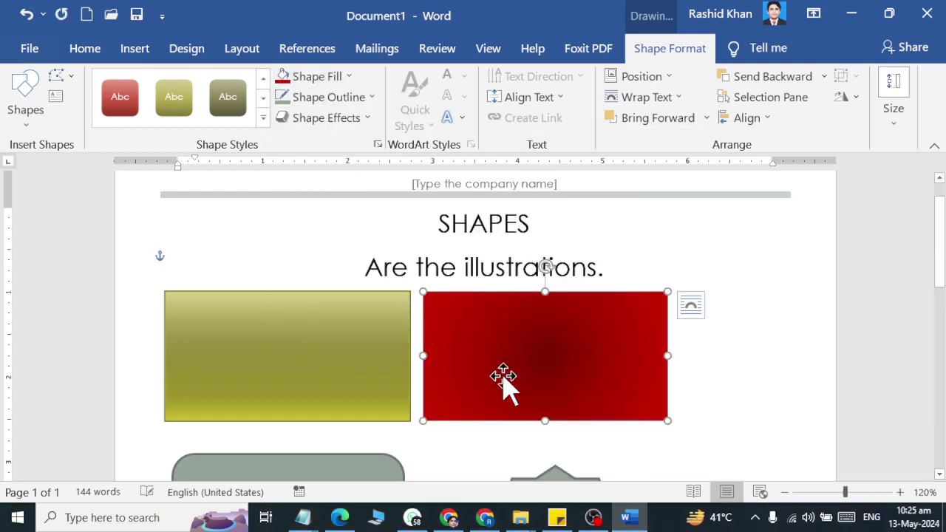
Step: Switch the left rectangle to a different diagonal gradient variation
left_click(303, 324)
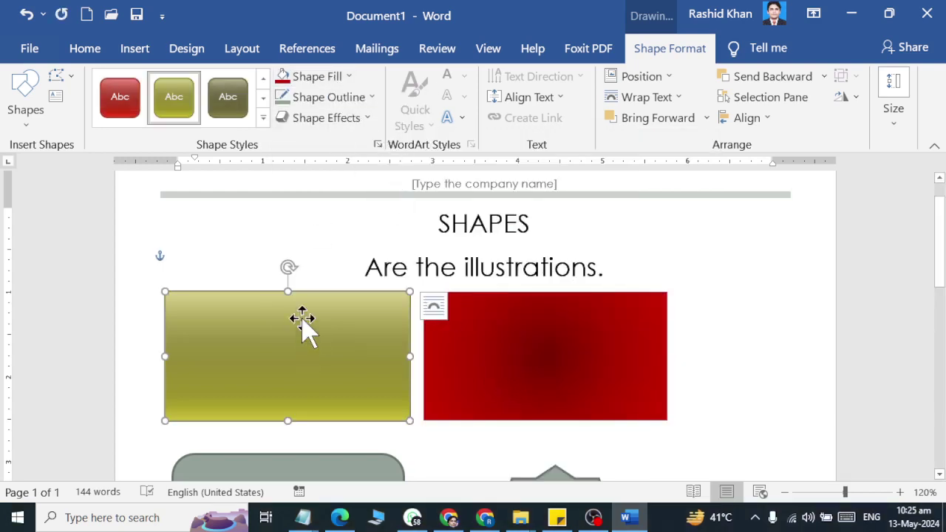
left_click(318, 76)
mouse_move(325, 311)
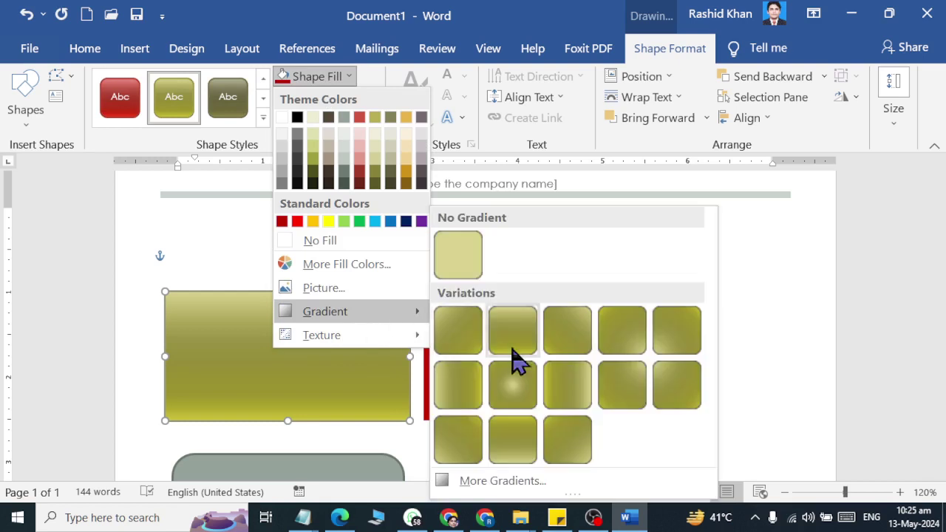
left_click(640, 397)
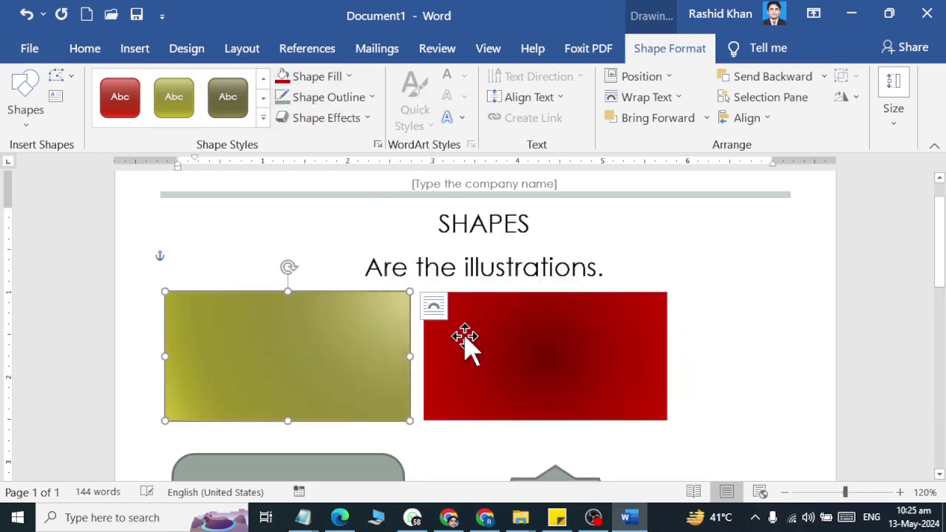
left_click(347, 77)
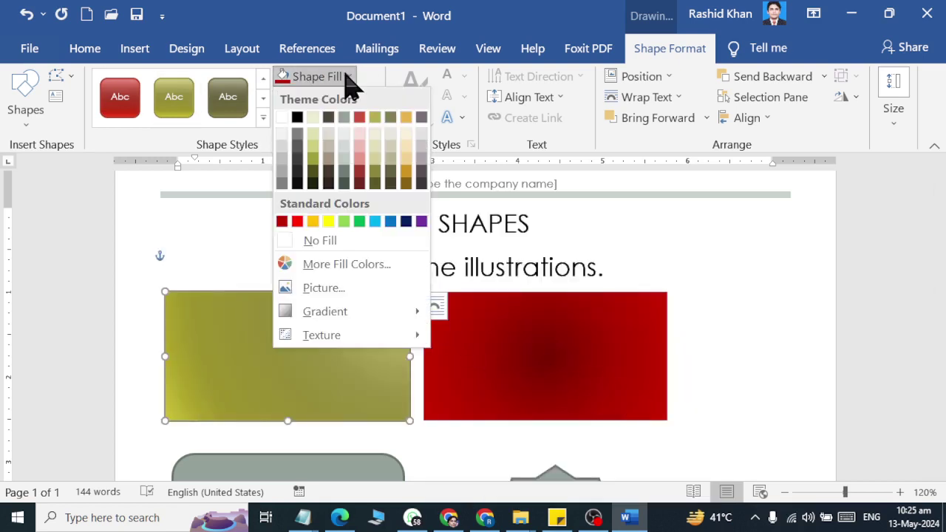
Step: Fill the left rectangle with School Girl.jpg from the Documents > latest folder
left_click(316, 293)
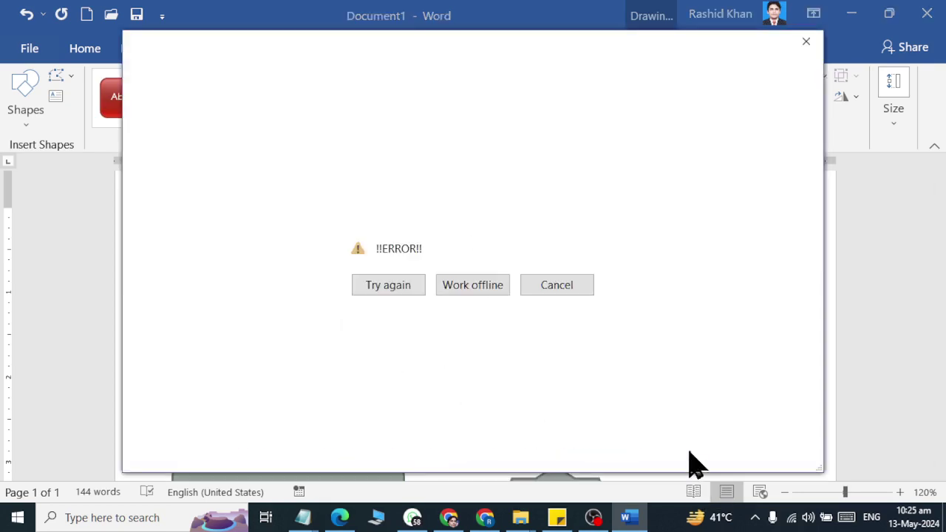
left_click(469, 289)
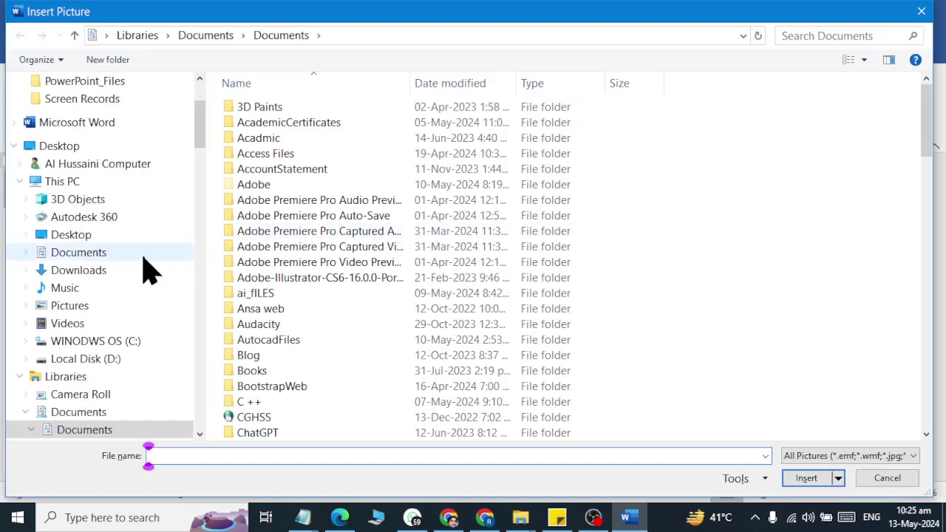
left_click(93, 258)
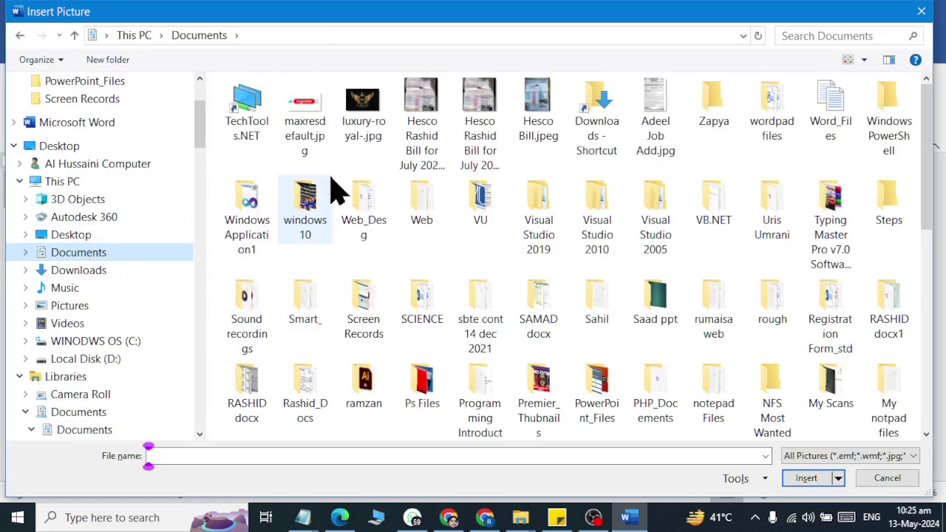
key("l")
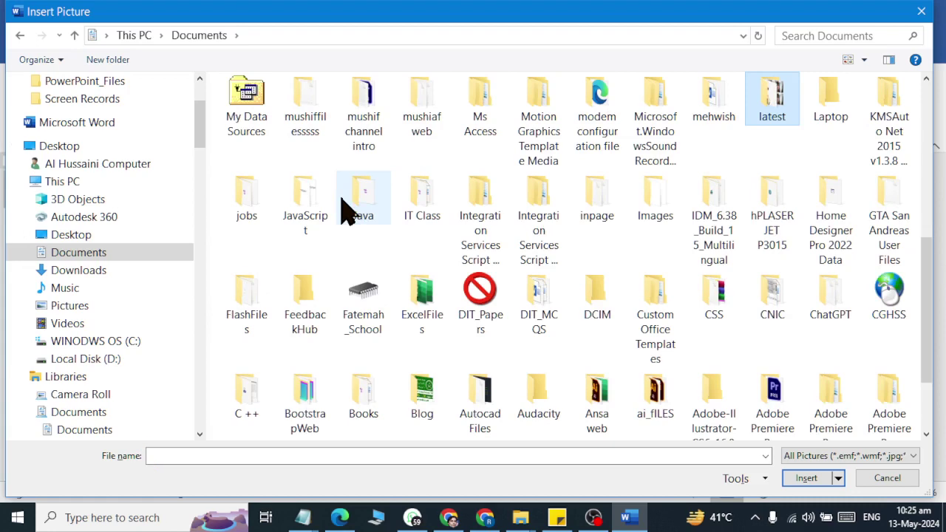
key("Return")
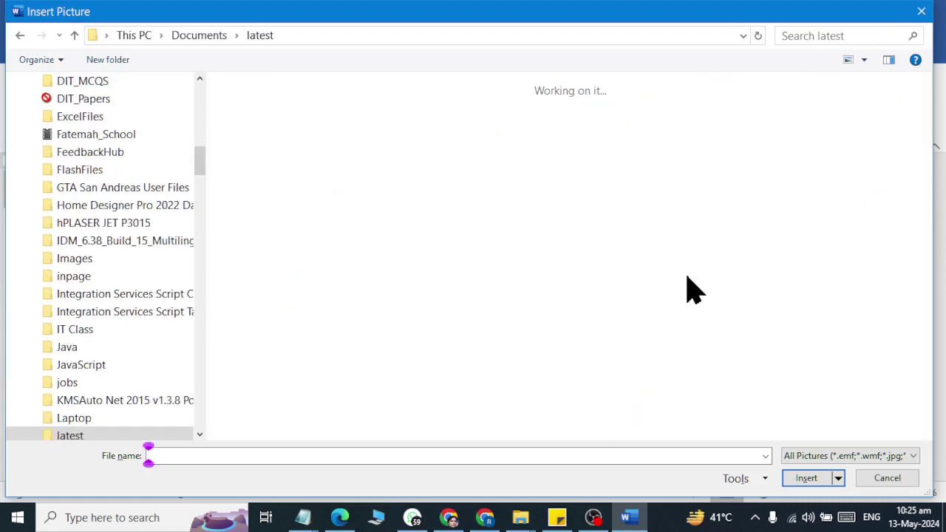
scroll(693, 288, "down", 5)
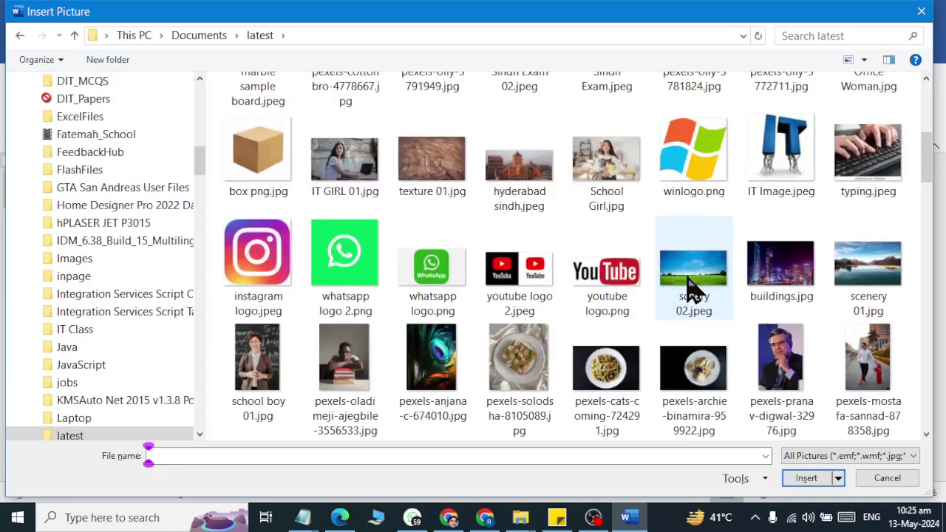
left_click(615, 174)
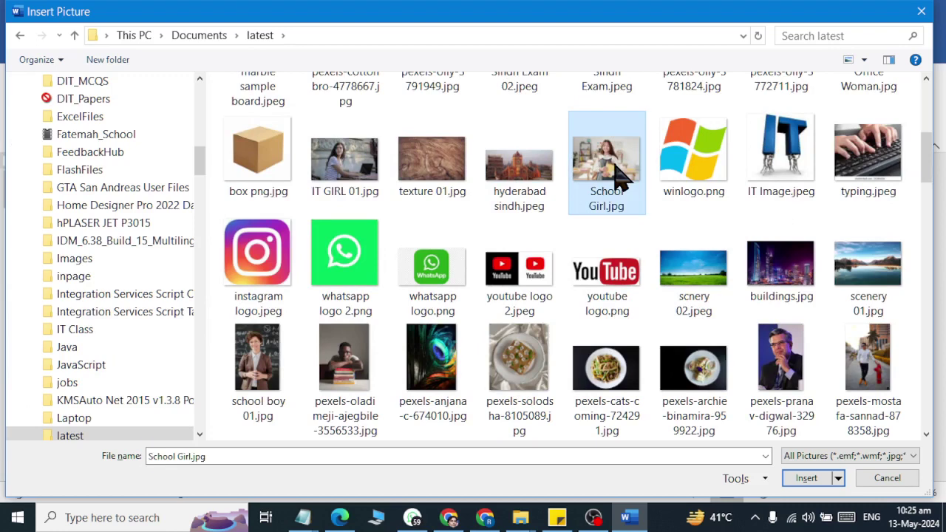
left_click(797, 480)
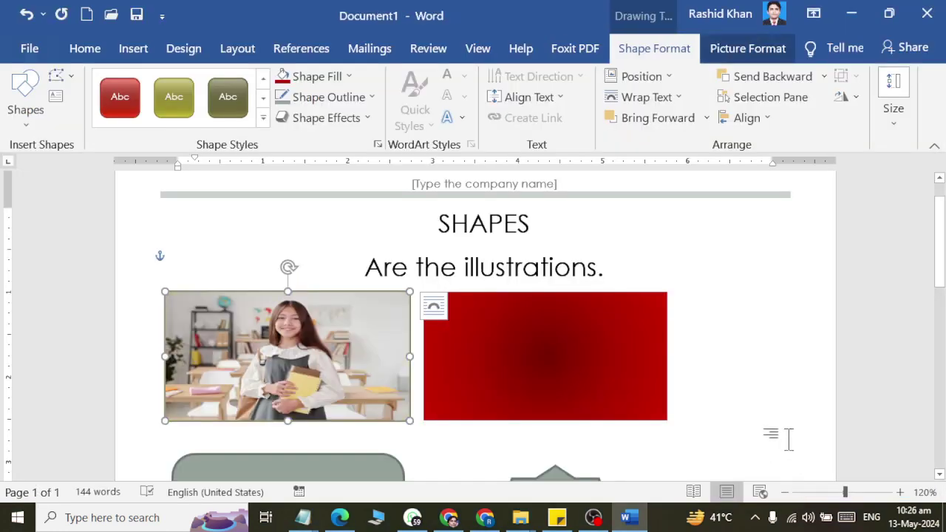
scroll(788, 439, "down", 3)
scroll(786, 437, "down", 1)
Step: Fill the rounded rectangle with the photo pexels-olly-3781824.jpg
left_click(310, 355)
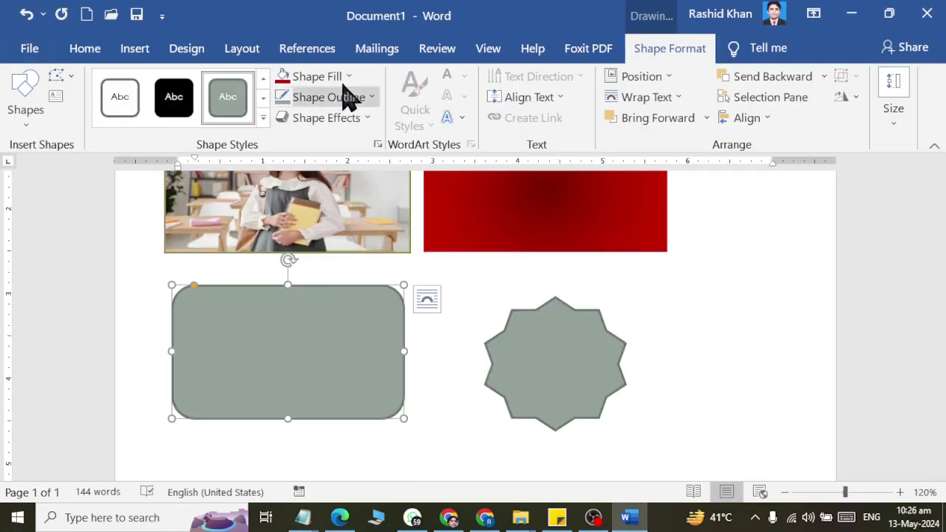
left_click(345, 78)
left_click(332, 287)
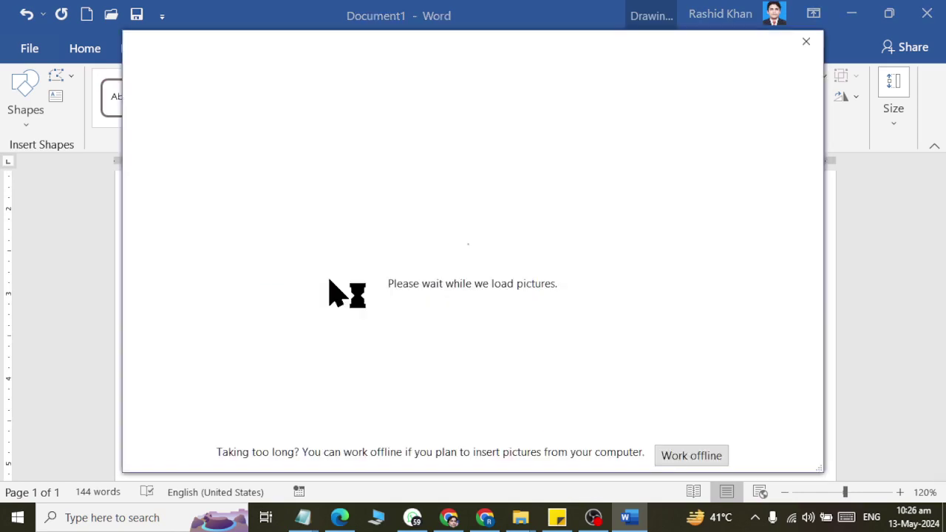
key("Escape")
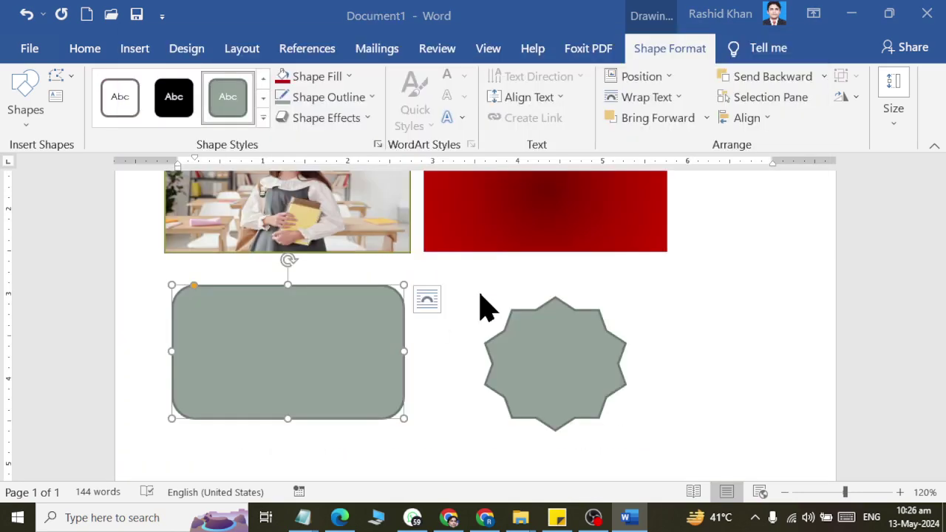
scroll(473, 322, "down", 2)
scroll(481, 316, "down", 4)
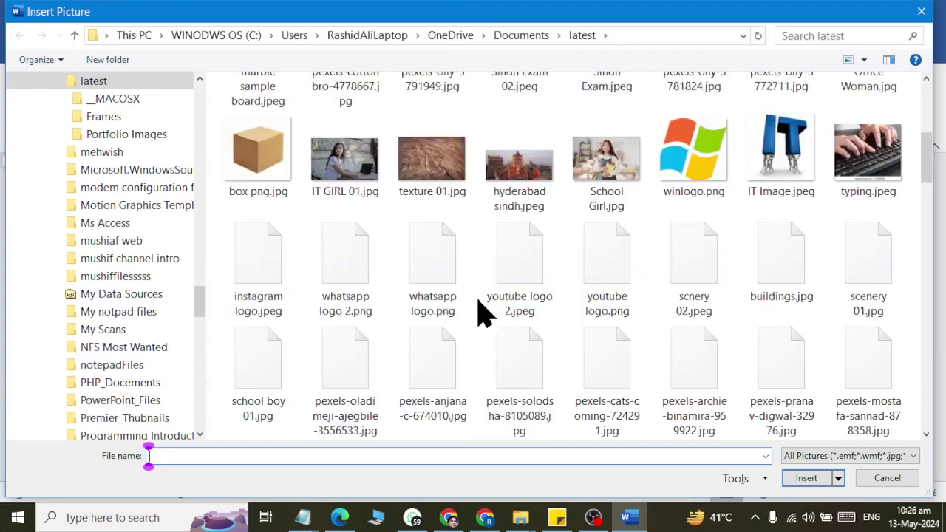
scroll(479, 314, "down", 2)
scroll(577, 231, "up", 5)
left_click(693, 259)
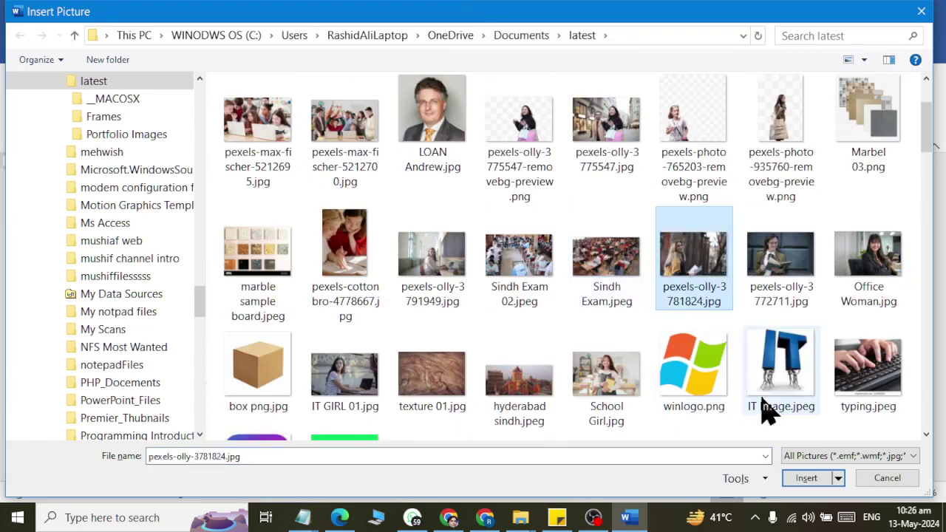
left_click(811, 481)
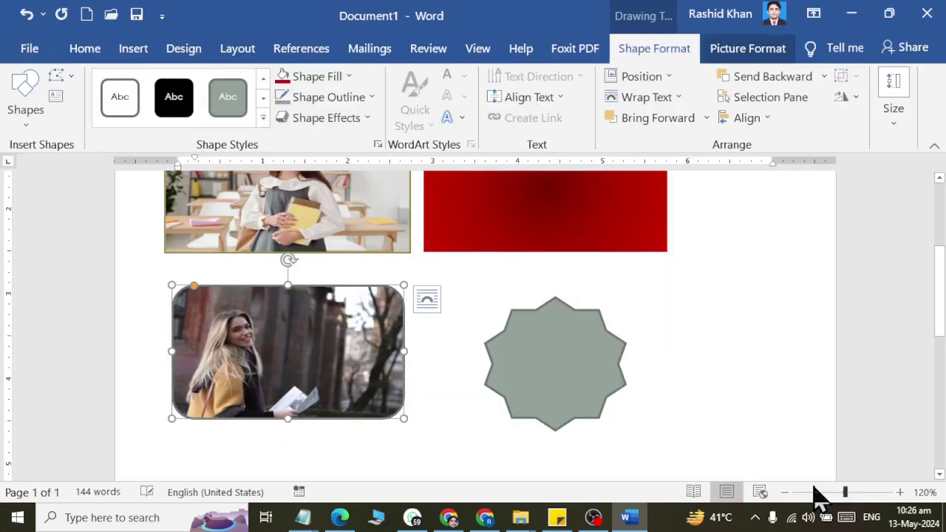
Step: Fill the star with the OIG (7).jpeg illustration from the computer
left_click(606, 347)
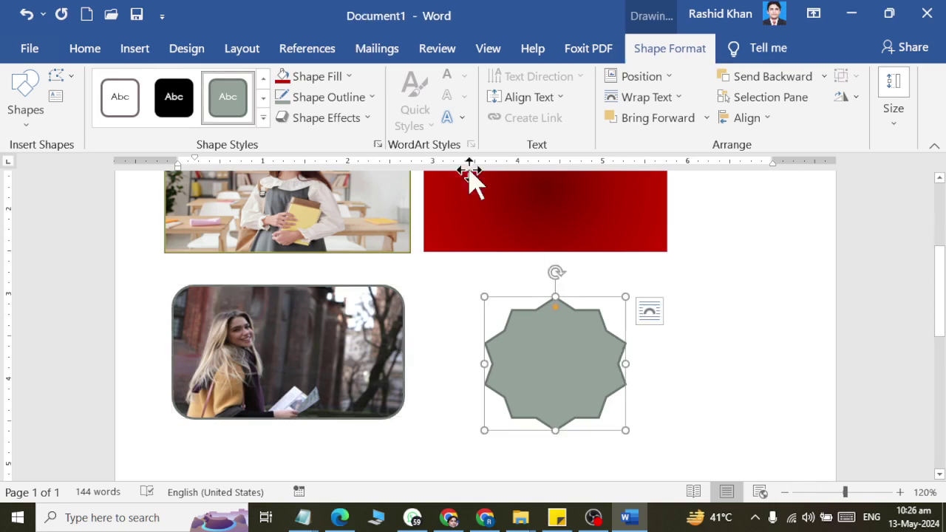
left_click(348, 77)
left_click(350, 287)
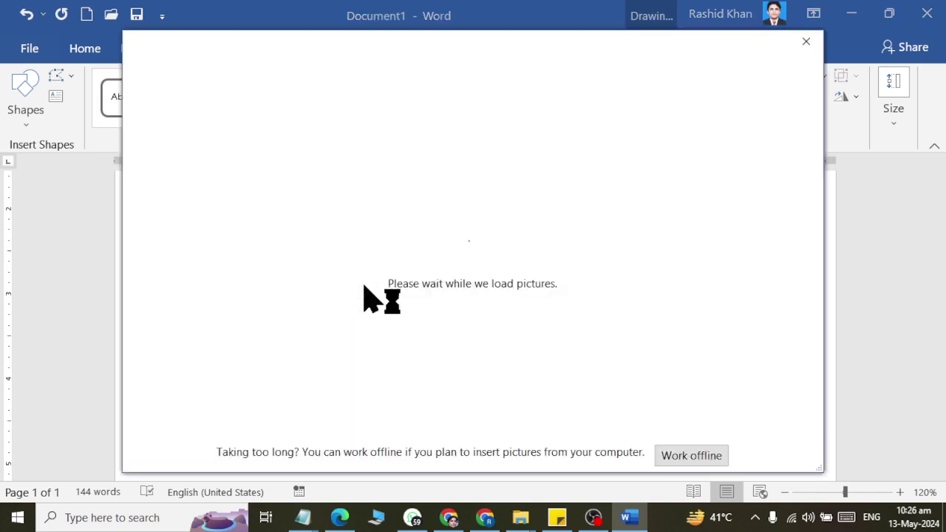
left_click(487, 285)
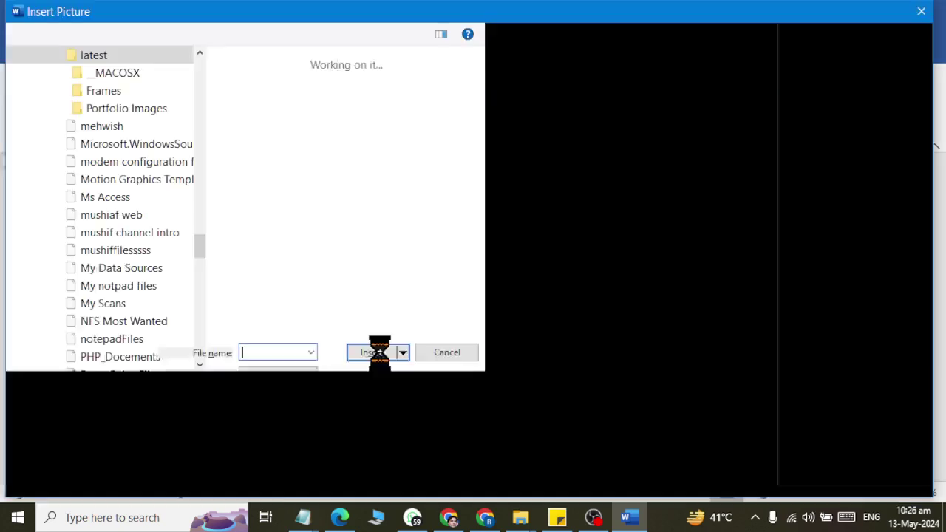
scroll(444, 355, "down", 3)
scroll(518, 344, "down", 3)
scroll(550, 340, "down", 5)
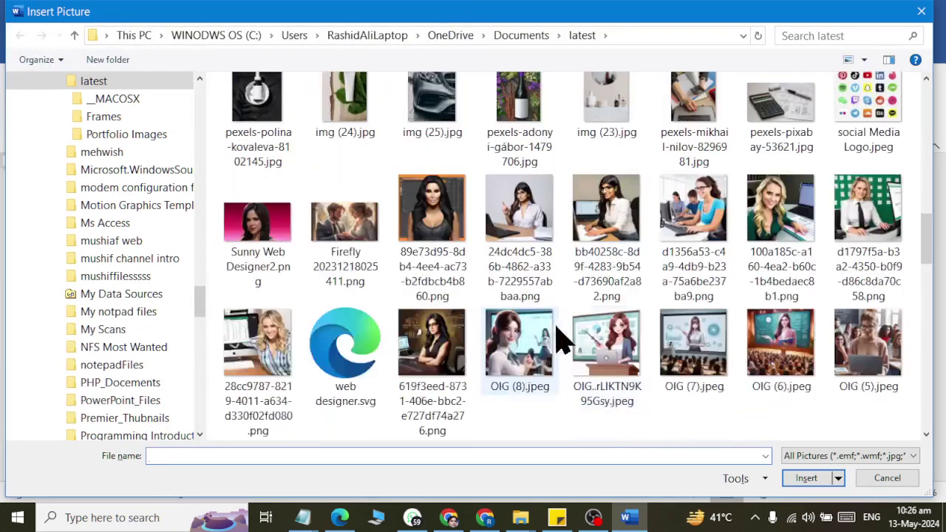
left_click(693, 351)
left_click(806, 478)
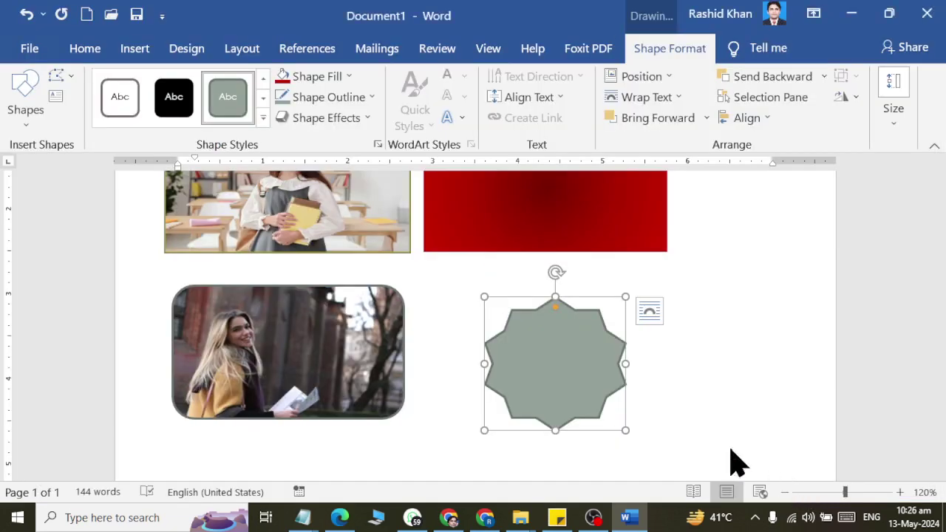
scroll(665, 381, "up", 3)
scroll(665, 381, "down", 2)
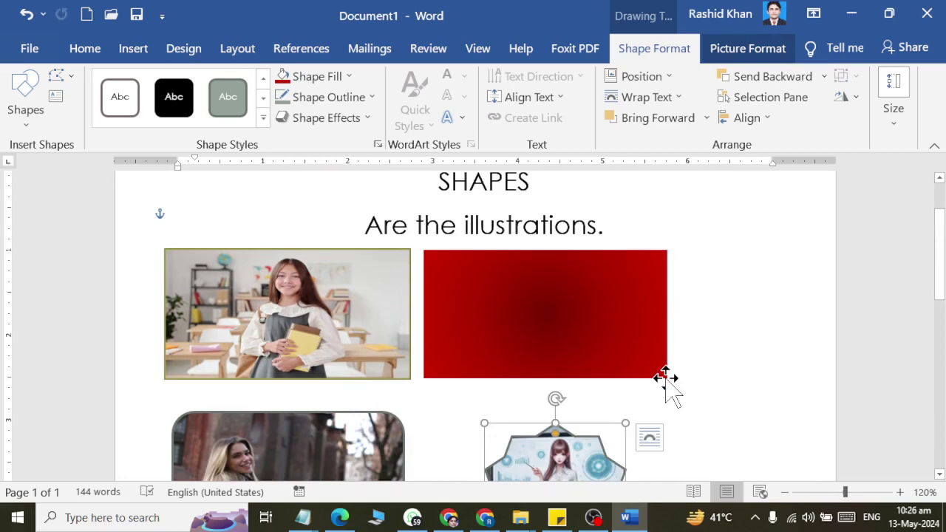
scroll(665, 378, "down", 3)
scroll(665, 377, "up", 2)
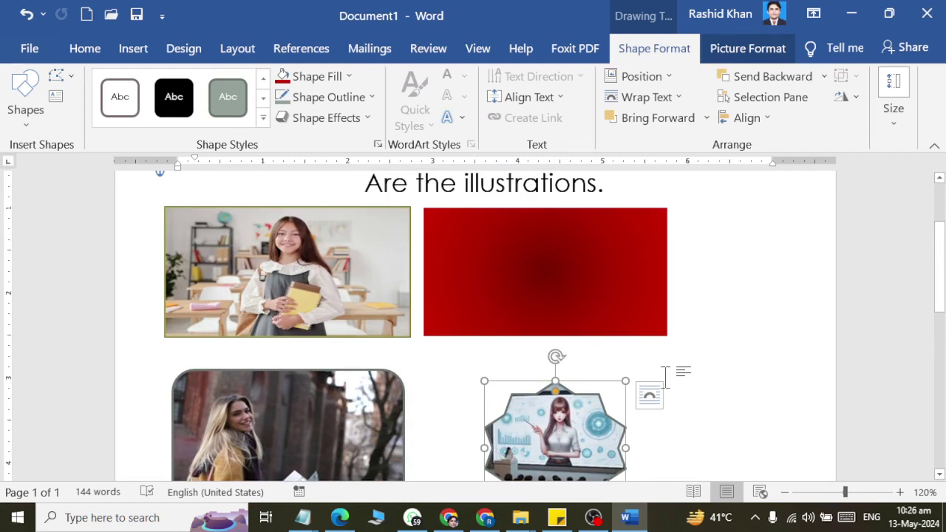
Step: Give the red rectangle a light speckled texture fill, replacing an initial wood texture
left_click(597, 296)
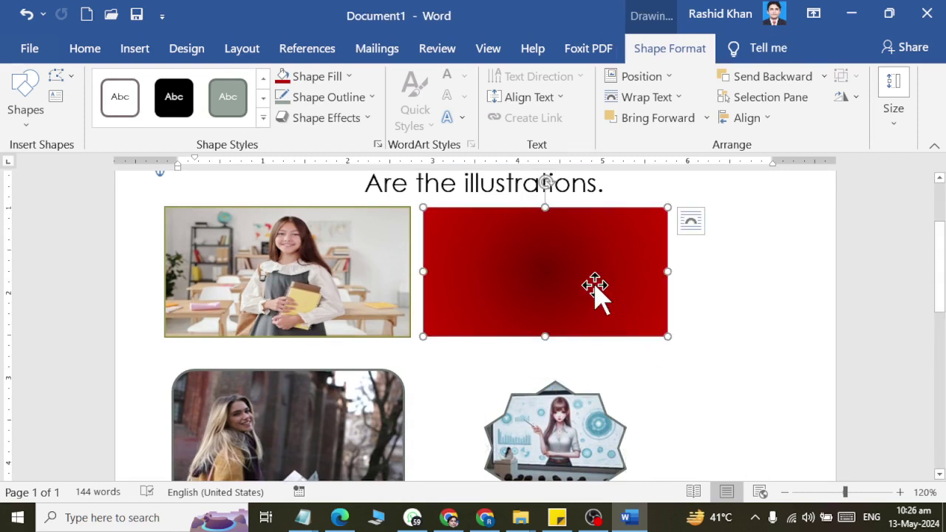
left_click(330, 79)
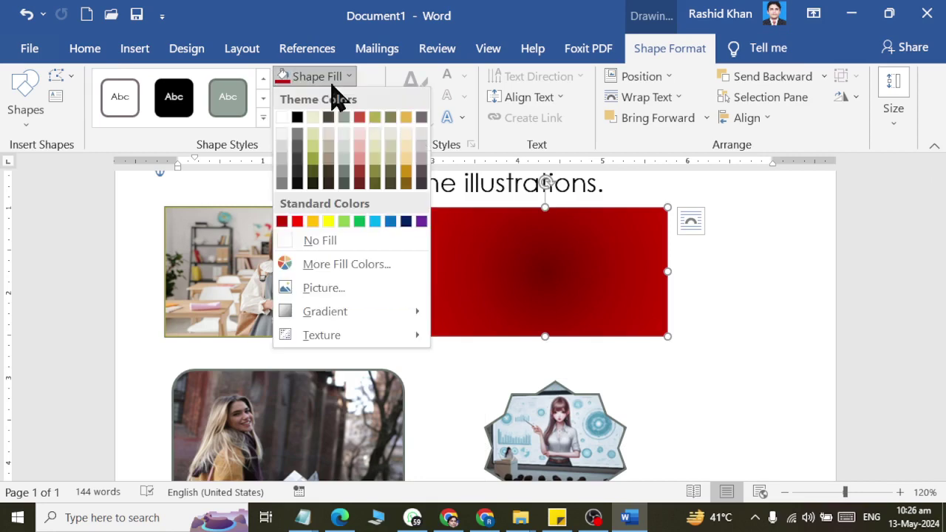
mouse_move(321, 335)
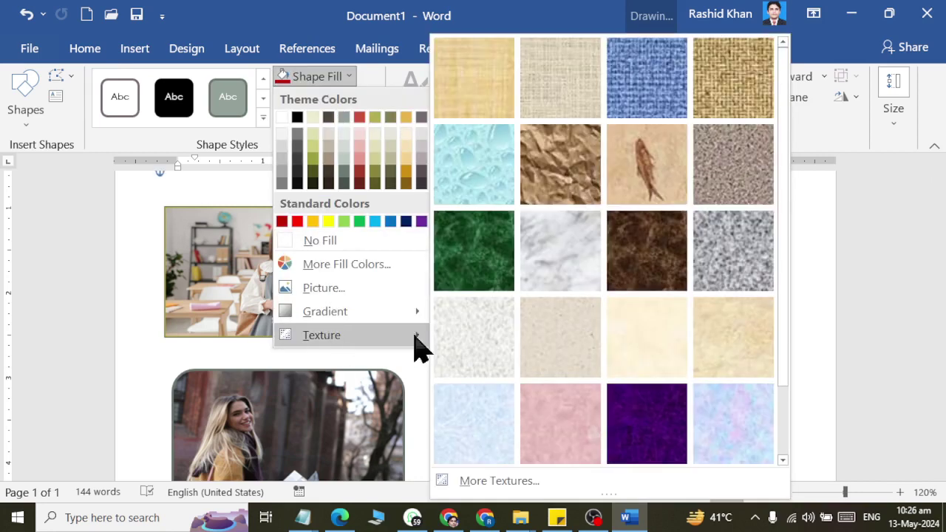
scroll(596, 380, "down", 1)
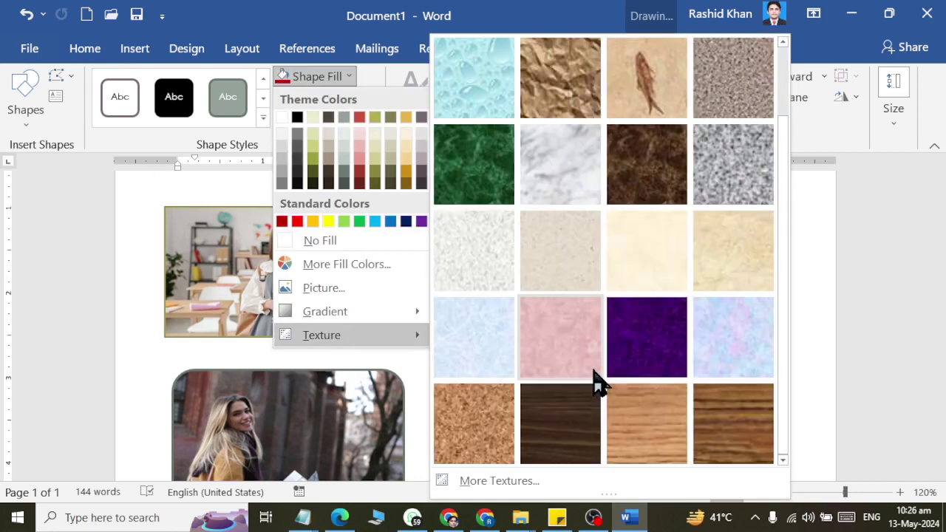
left_click(729, 436)
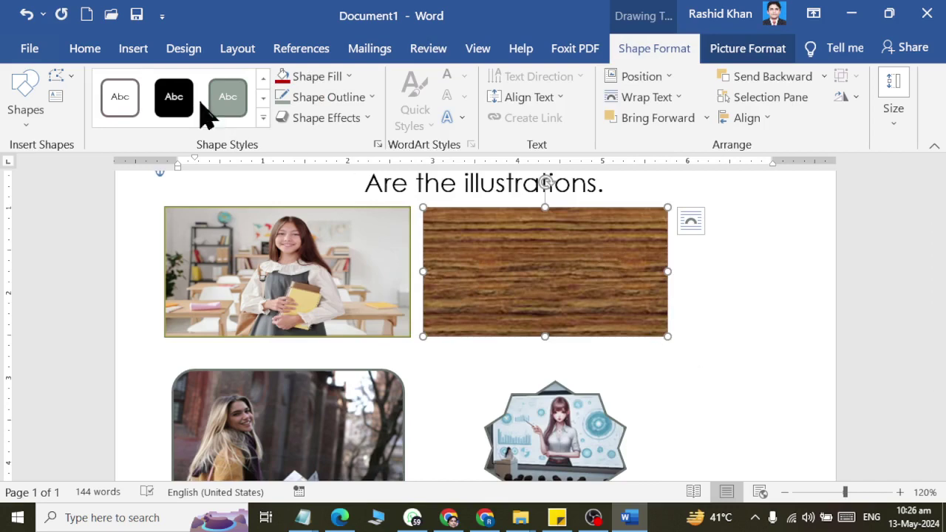
left_click(315, 78)
mouse_move(321, 335)
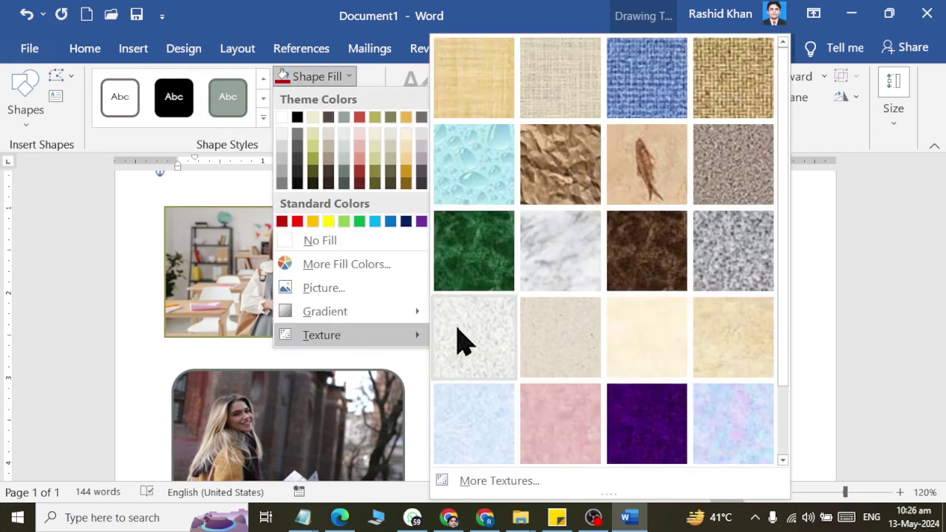
left_click(456, 338)
Step: Replace the rounded rectangle's photo with a cream parchment texture
left_click(291, 380)
left_click(316, 77)
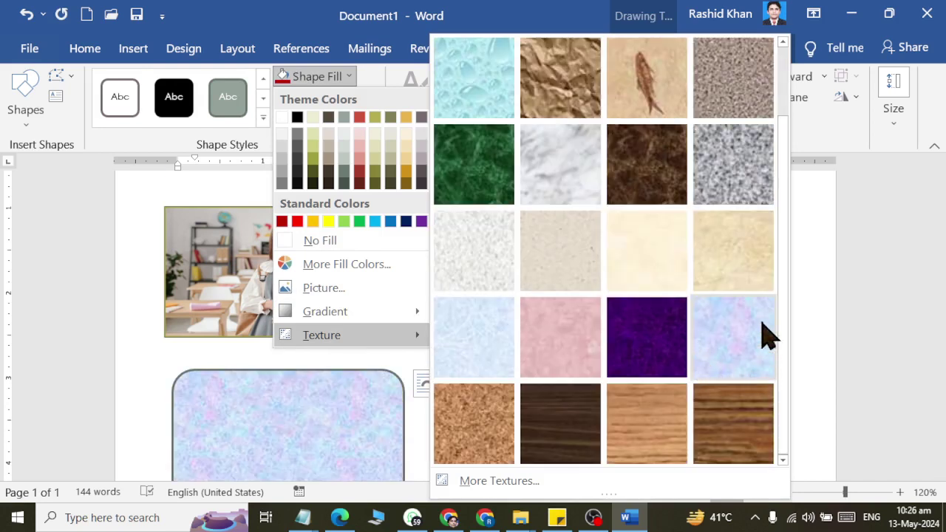
left_click(669, 255)
left_click(539, 277)
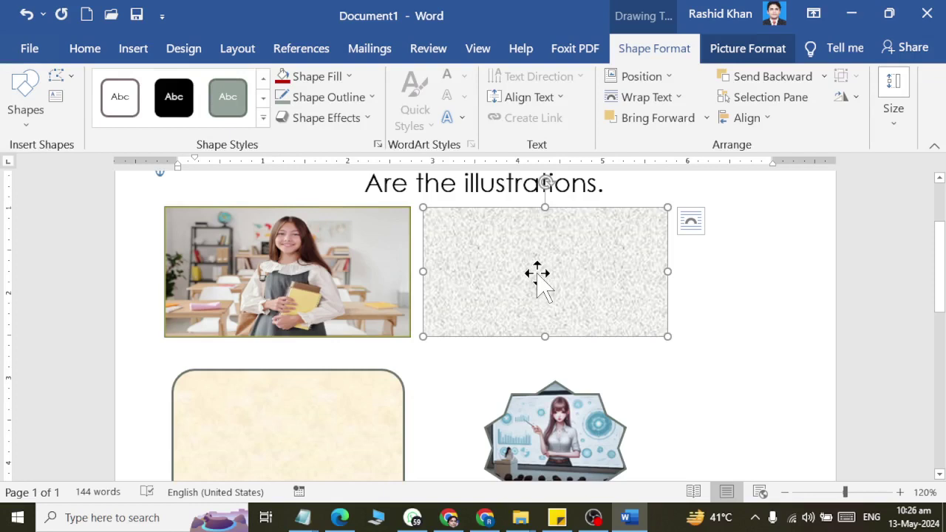
left_click(545, 431)
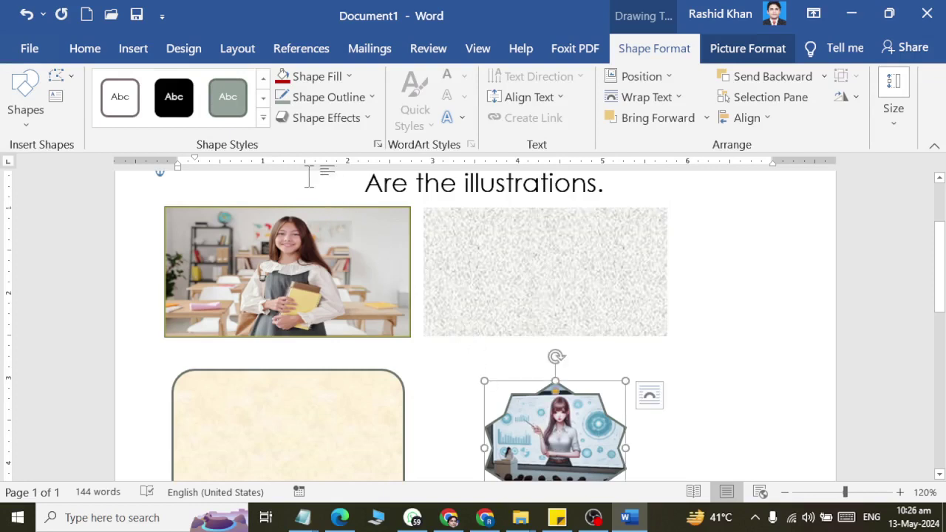
Step: Apply a light pink gradient shape style to the star
left_click(263, 117)
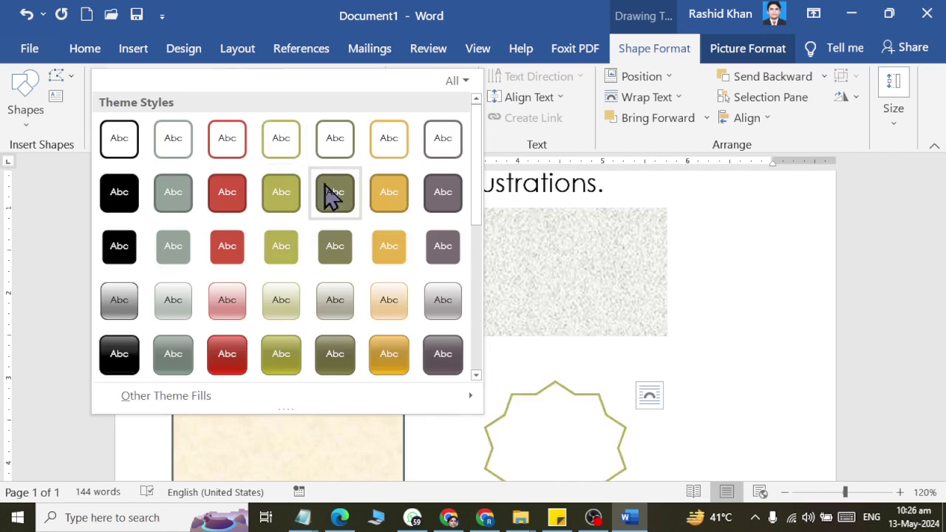
scroll(332, 207, "up", 1)
scroll(348, 267, "down", 1)
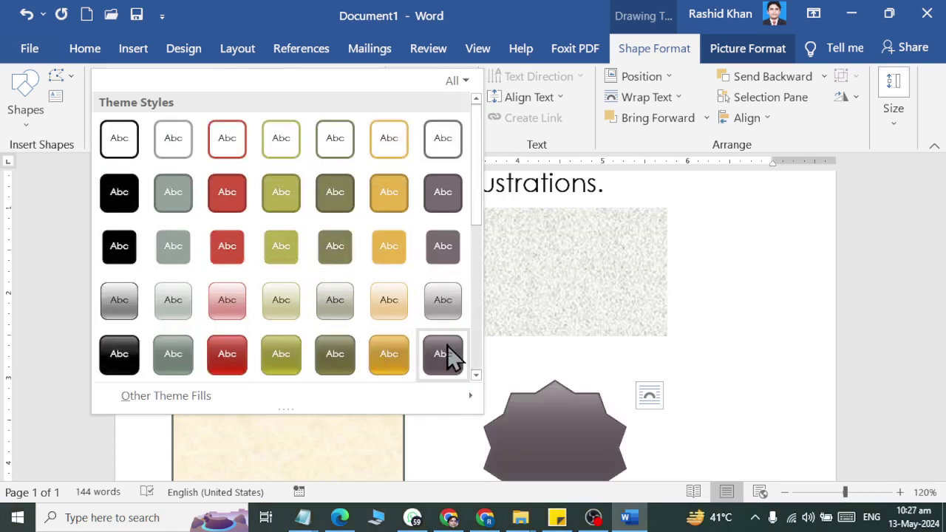
scroll(451, 357, "down", 3)
scroll(237, 280, "down", 1)
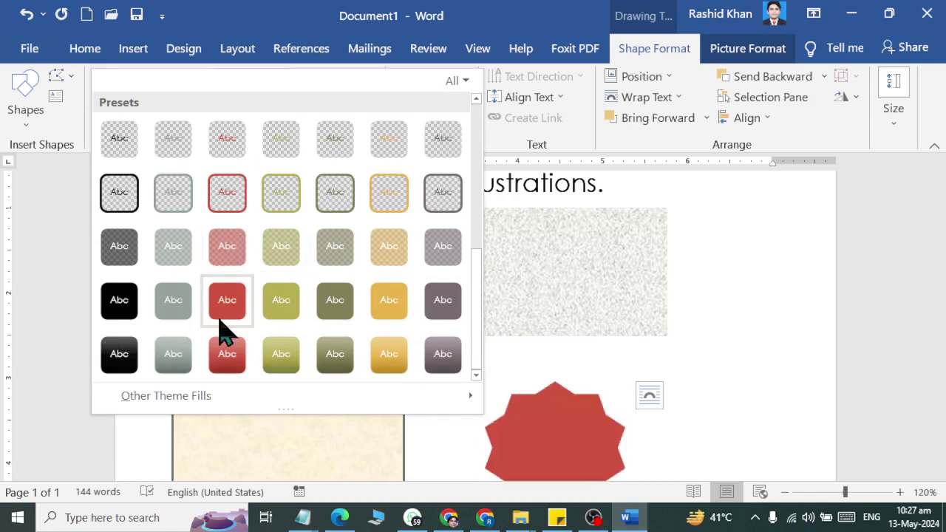
scroll(222, 329, "up", 3)
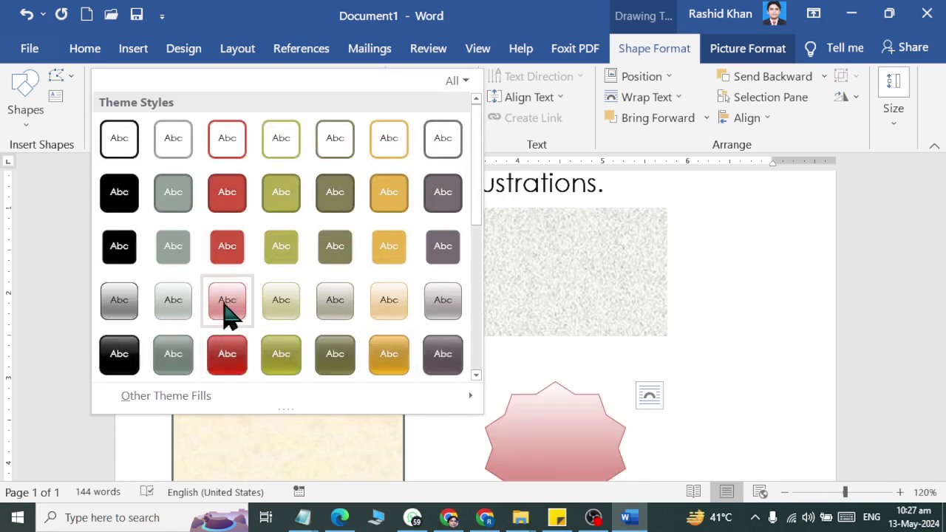
left_click(228, 310)
scroll(222, 316, "down", 2)
Step: Give the lower-left rounded rectangle a red gradient style
left_click(264, 295)
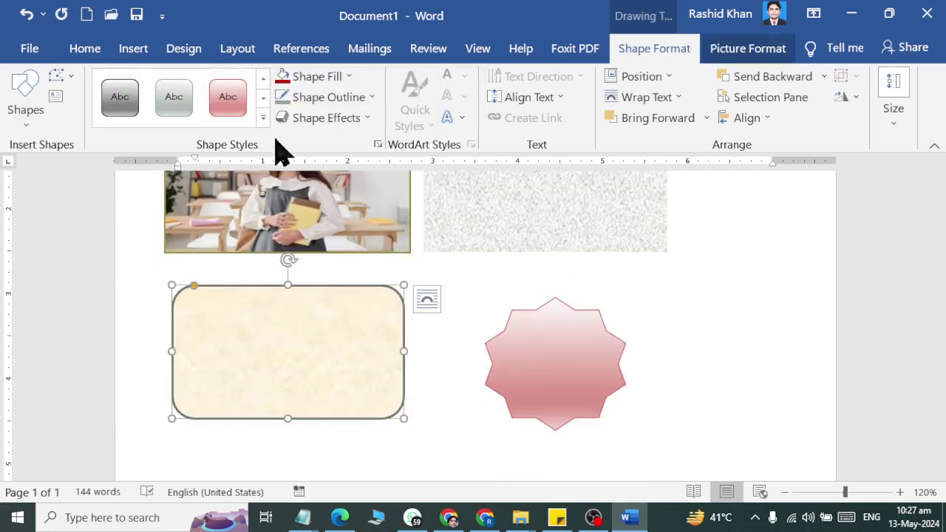
left_click(263, 117)
scroll(271, 275, "down", 3)
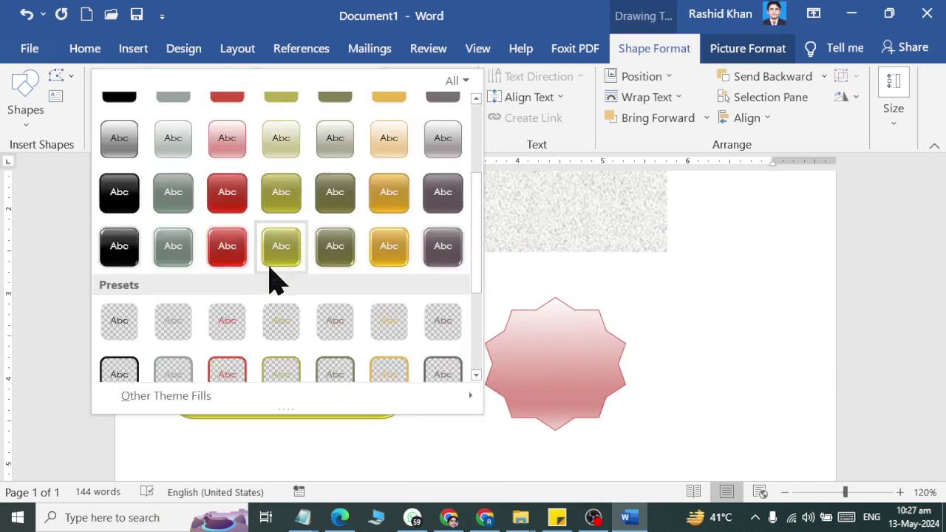
left_click(224, 268)
scroll(473, 296, "up", 3)
Step: Give the top-right rectangle a gold gradient style
left_click(472, 296)
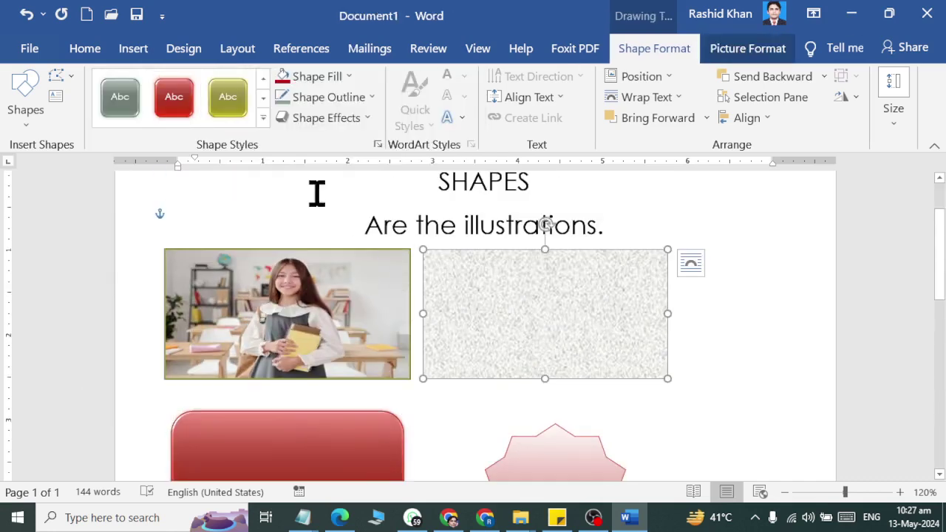
left_click(264, 118)
scroll(340, 280, "down", 2)
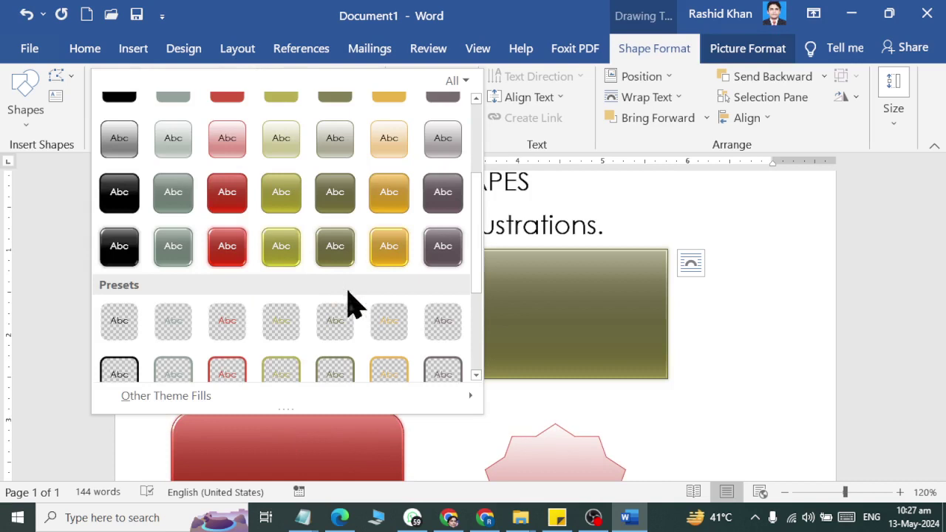
left_click(382, 261)
left_click(362, 366)
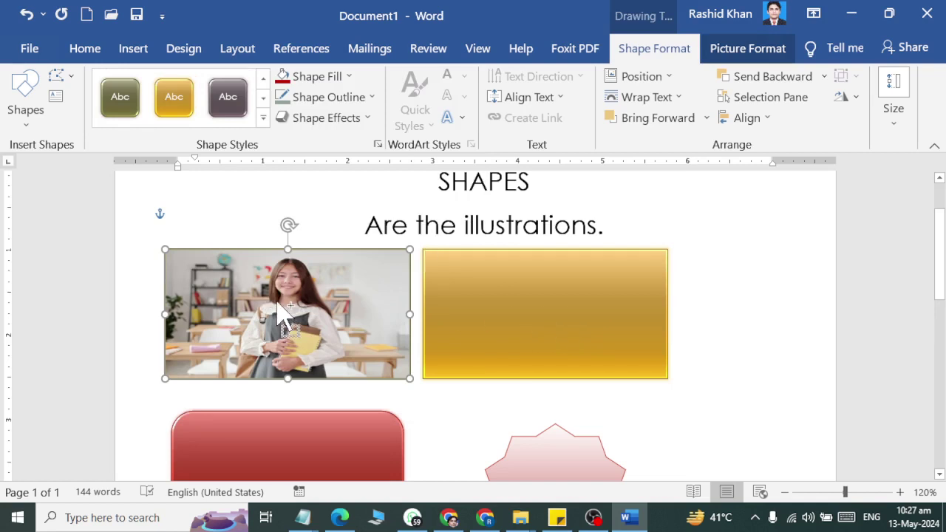
Step: Give the photo a dark orange-red outline, 6 pt thick, with a dash style
scroll(278, 313, "up", 3)
scroll(295, 296, "up", 2)
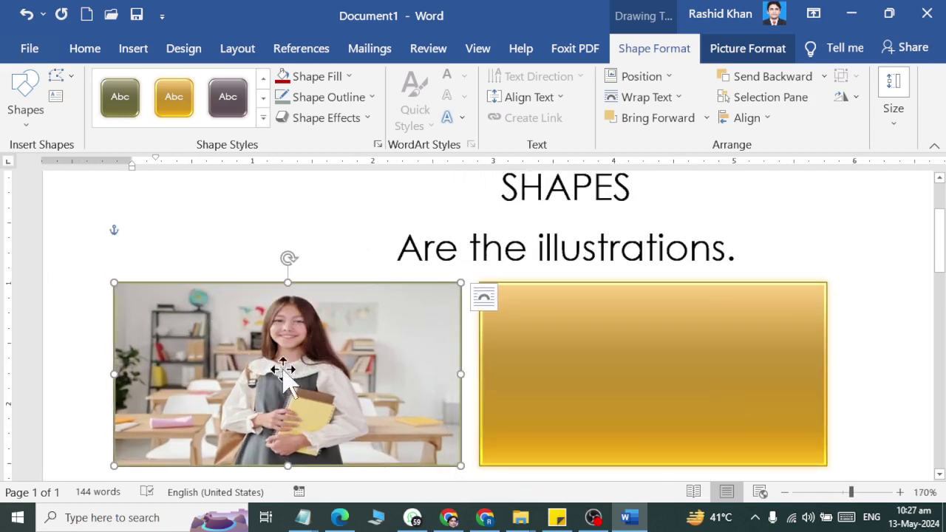
left_click(344, 98)
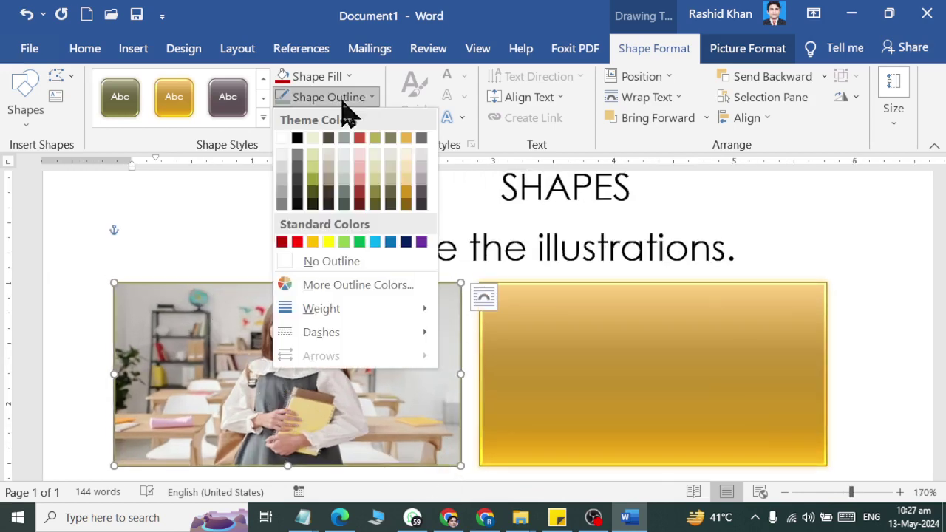
left_click(365, 203)
left_click(345, 99)
mouse_move(321, 308)
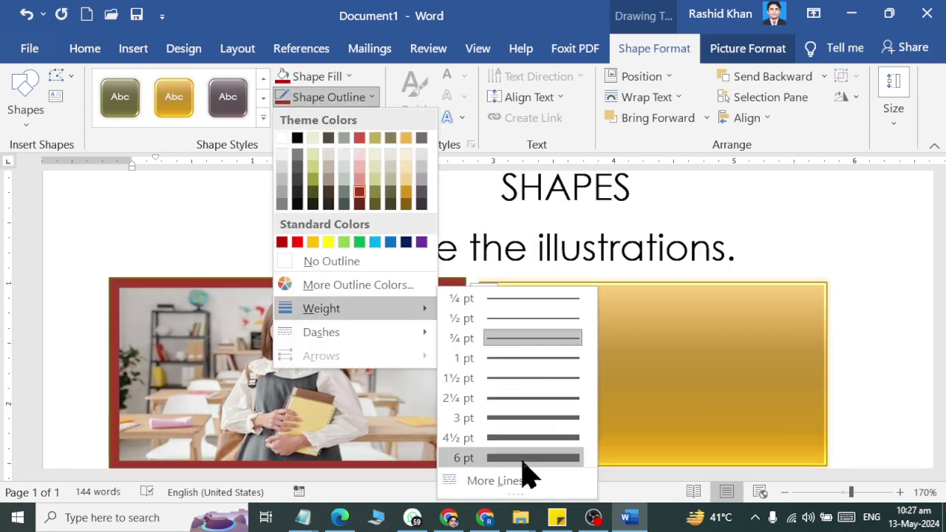
left_click(522, 458)
left_click(344, 97)
mouse_move(322, 332)
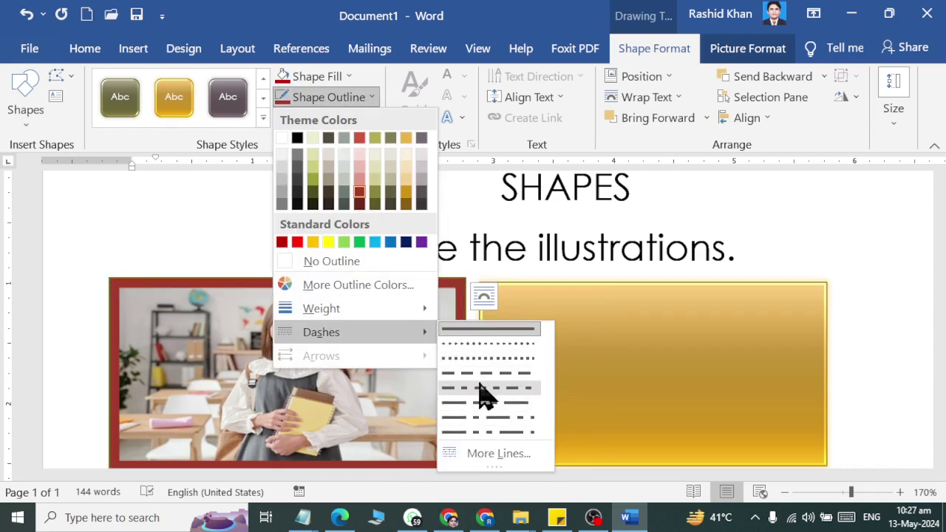
left_click(481, 387)
Step: Give the gold rectangle a round-dotted, 6 pt outline in a muted grey-tan theme colour
left_click(545, 363)
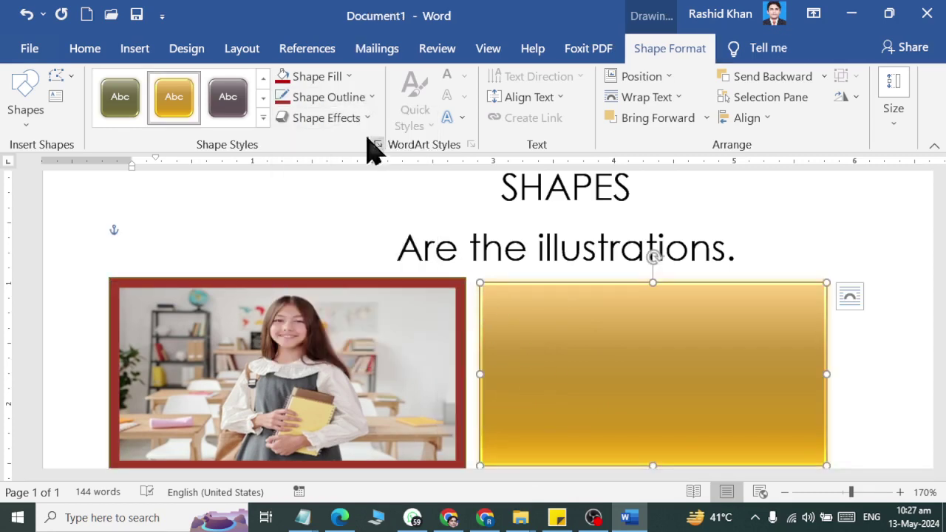
left_click(334, 120)
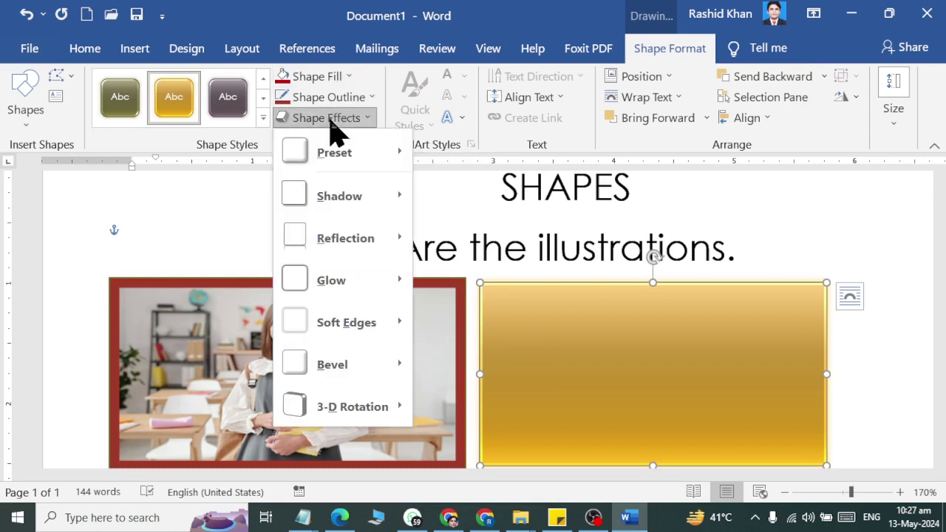
left_click(329, 96)
mouse_move(321, 332)
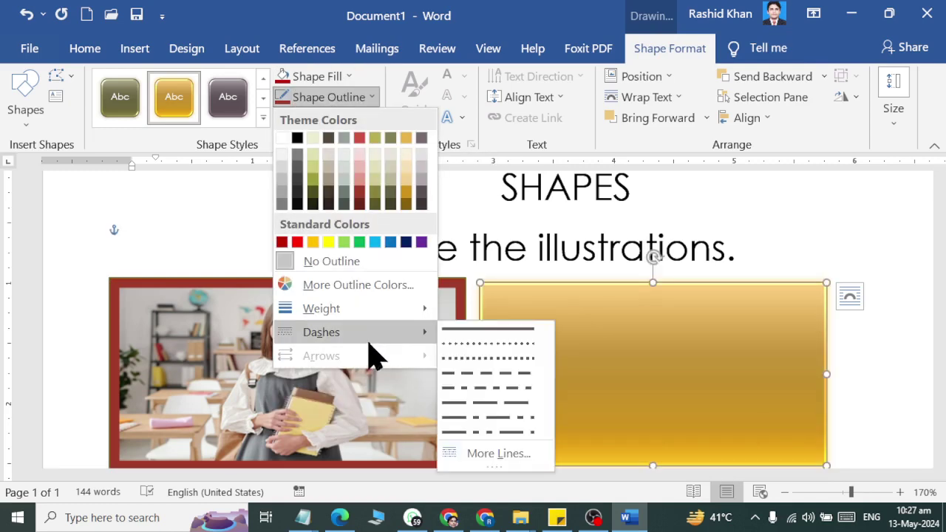
left_click(485, 359)
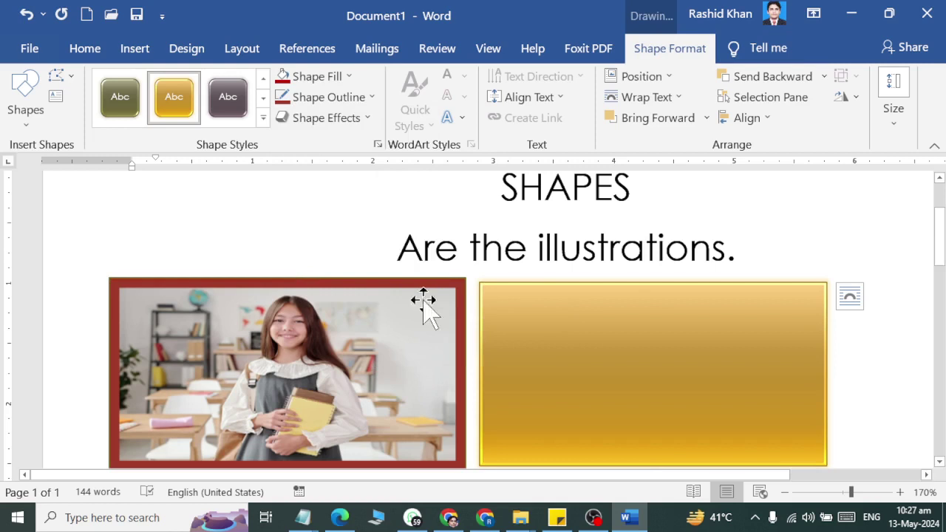
left_click(332, 122)
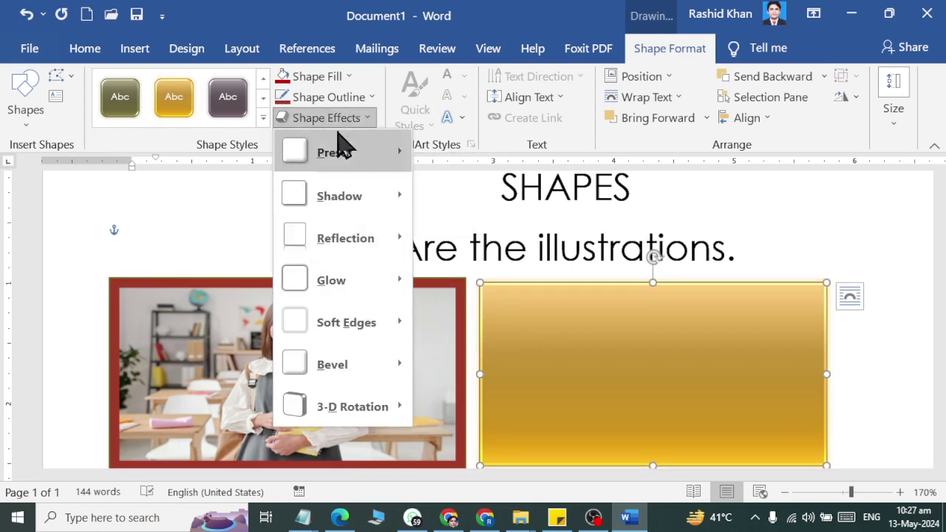
left_click(334, 98)
mouse_move(322, 309)
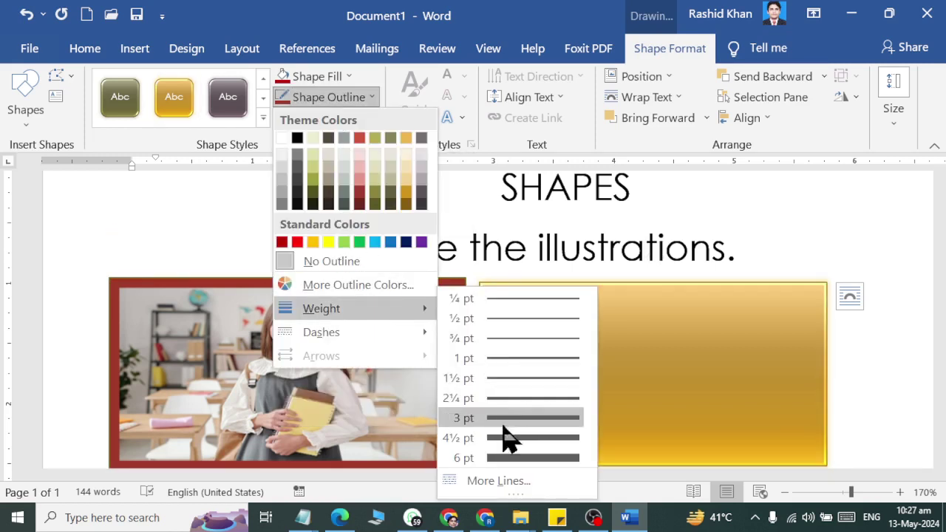
left_click(510, 459)
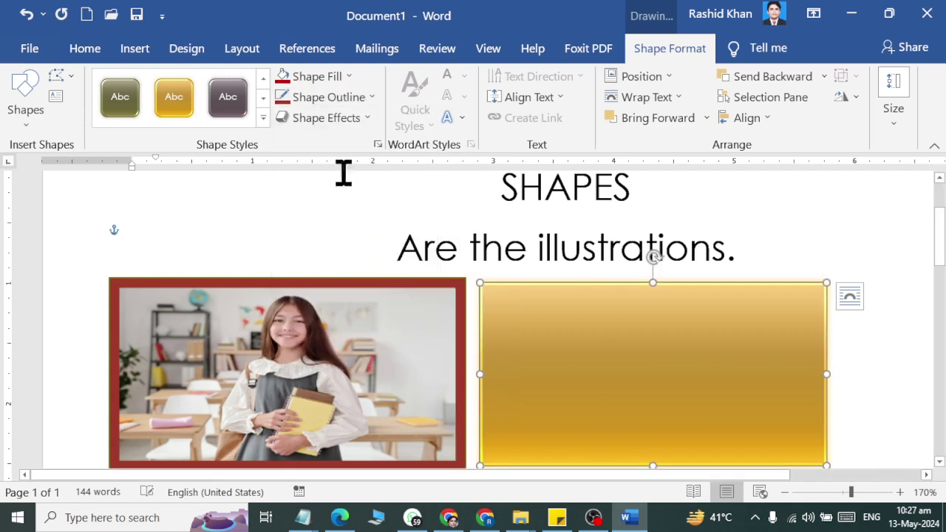
left_click(304, 102)
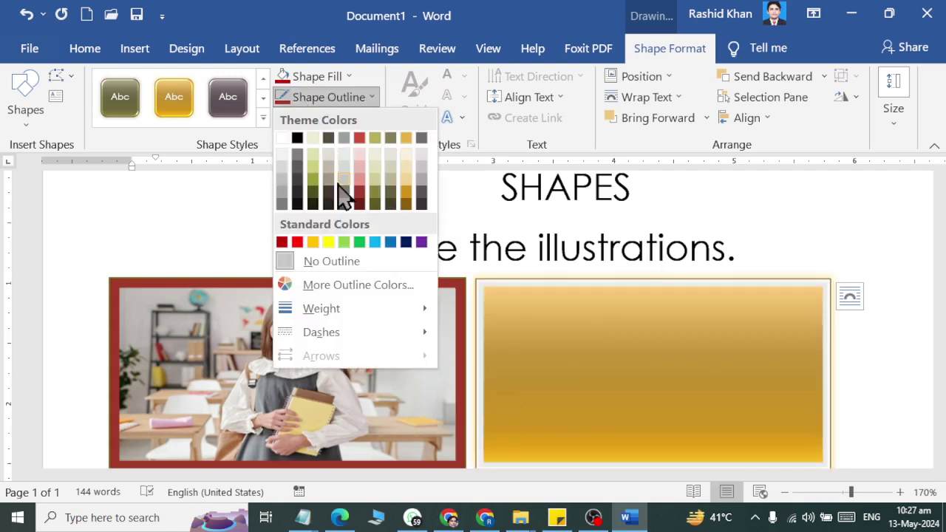
left_click(397, 183)
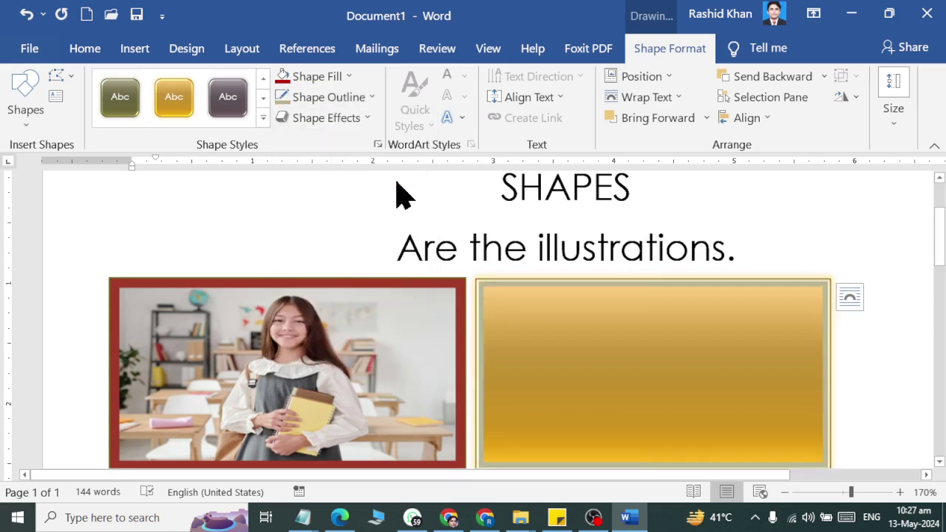
scroll(574, 344, "down", 4)
scroll(580, 347, "up", 2)
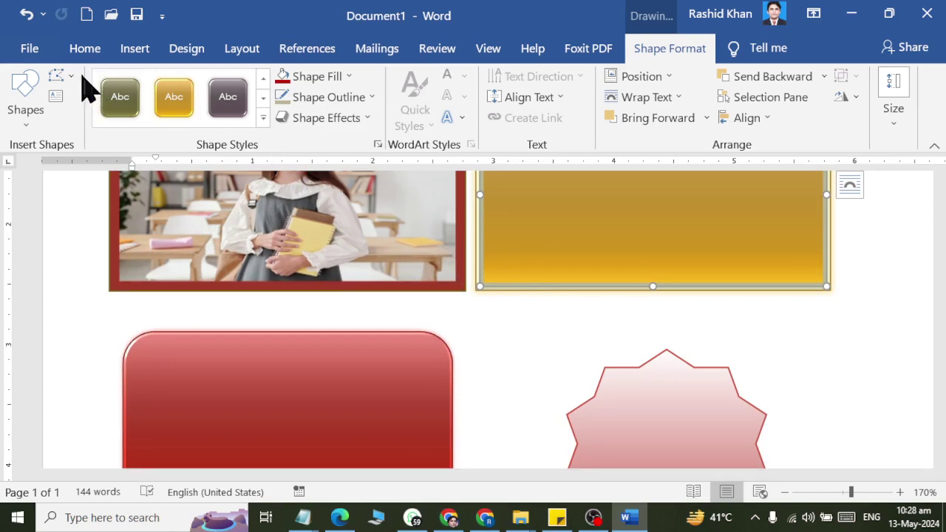
Step: Change the red rounded rectangle into a Pentagon block arrow via Edit Shape > Change Shape
scroll(399, 329, "up", 5)
scroll(399, 325, "down", 2)
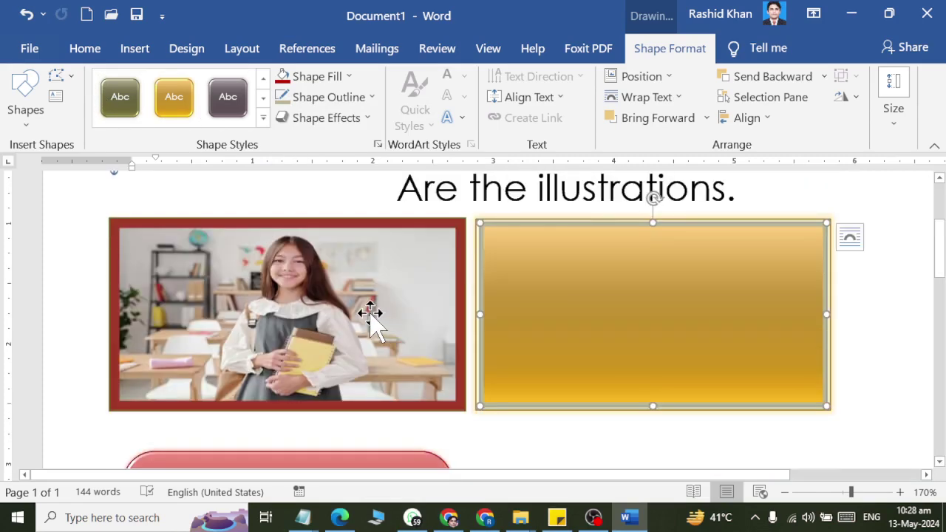
scroll(348, 316, "down", 8)
left_click(334, 316)
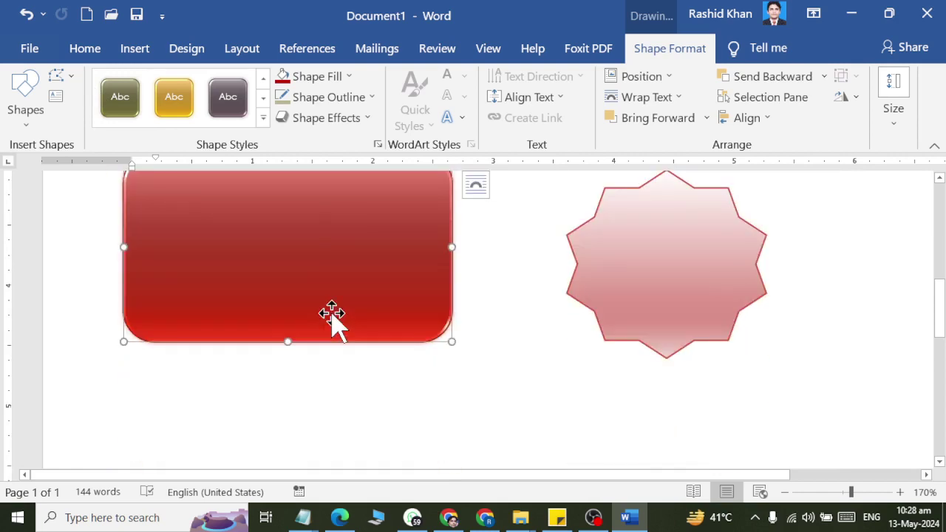
scroll(331, 313, "up", 5)
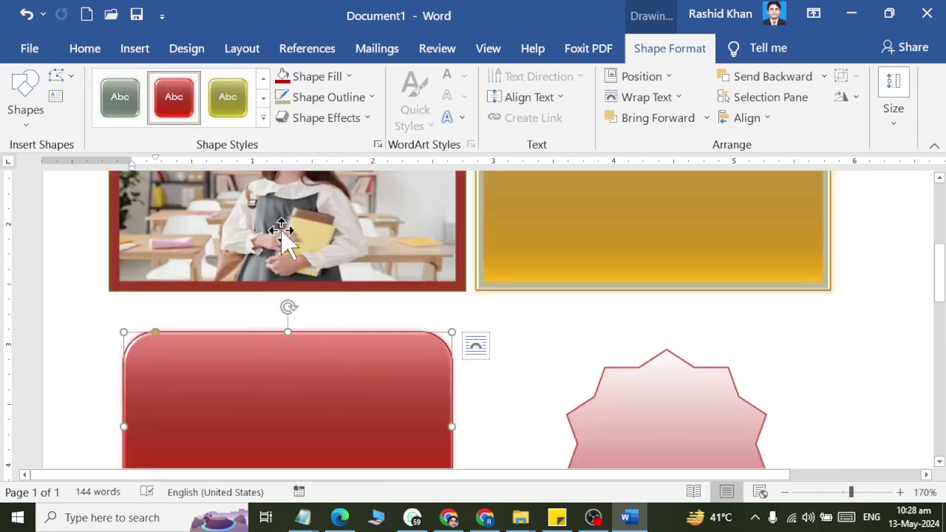
left_click(72, 75)
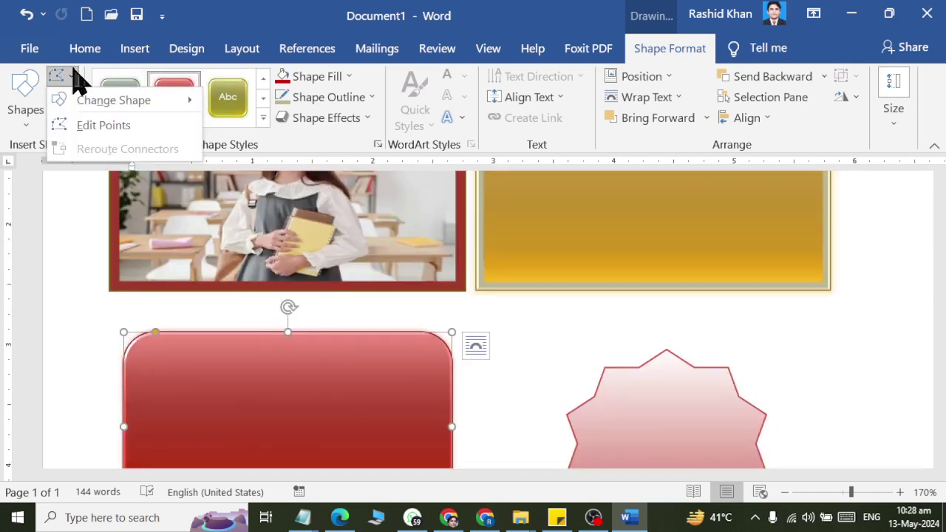
mouse_move(114, 100)
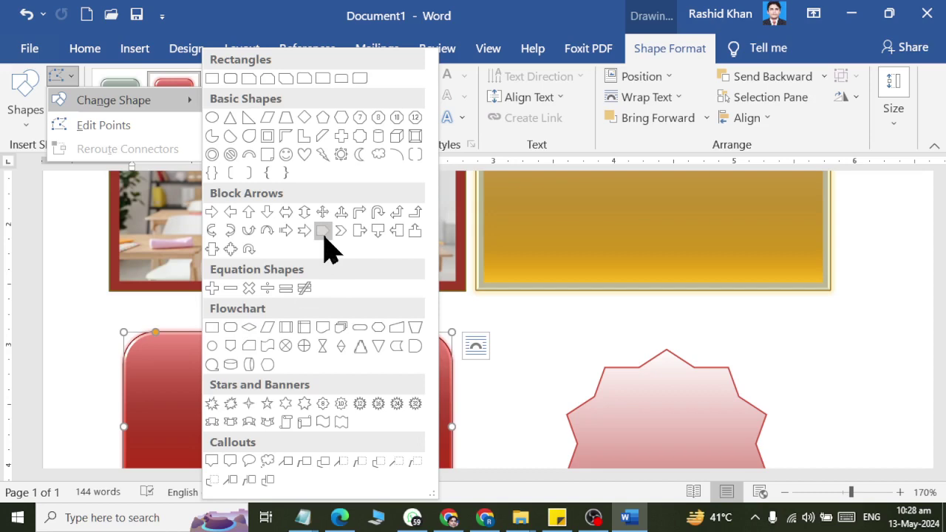
left_click(323, 232)
Step: Select the pink star shape
scroll(323, 237, "down", 3)
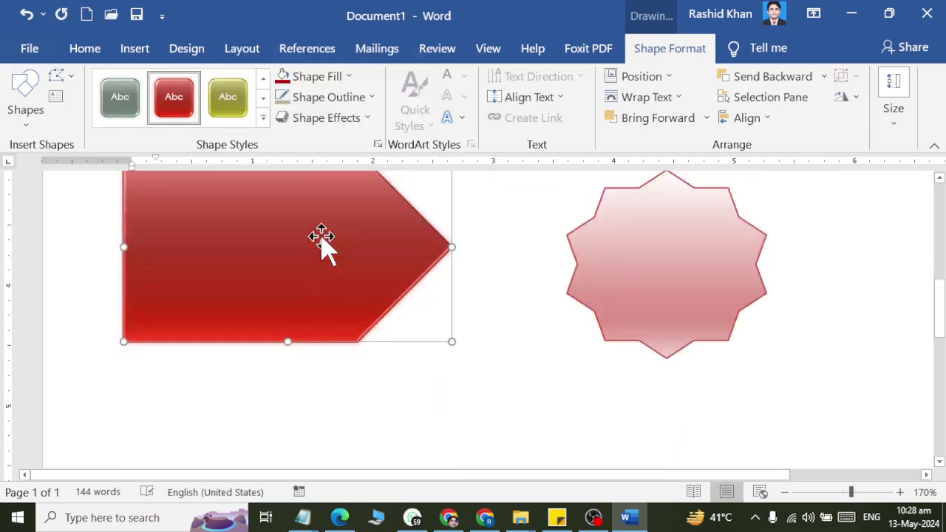
scroll(443, 296, "up", 2)
left_click(648, 370)
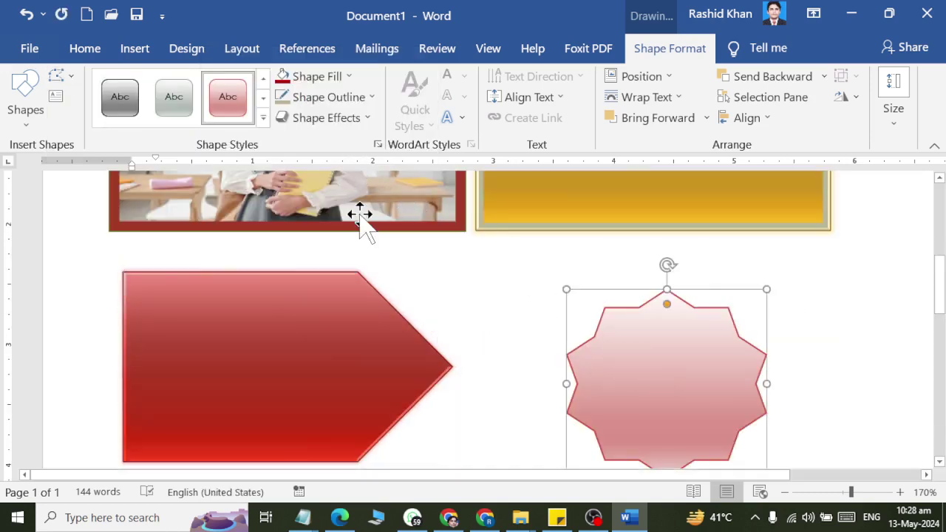
scroll(359, 215, "up", 3)
scroll(360, 216, "down", 1)
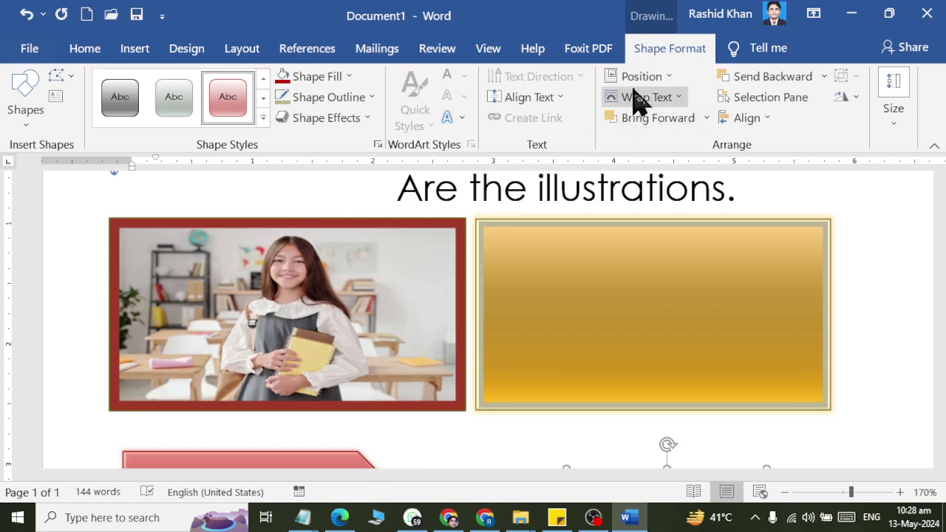
Step: Position the star at Top Center with Square text wrapping, after first trying Bottom Right
left_click(668, 78)
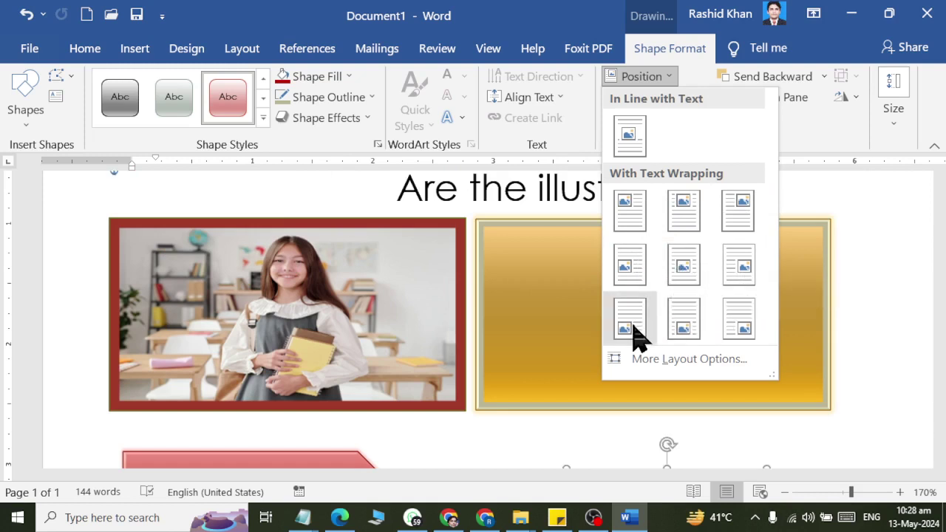
left_click(730, 334)
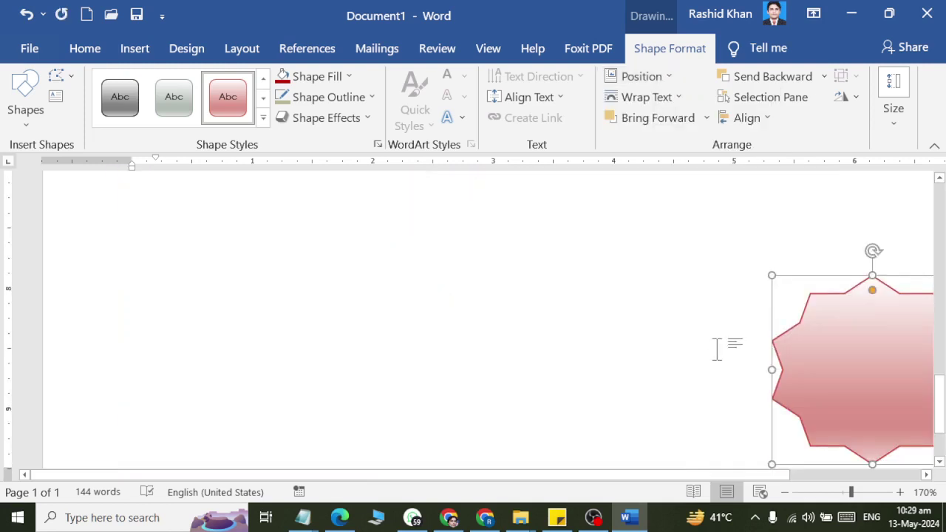
scroll(717, 349, "down", 1)
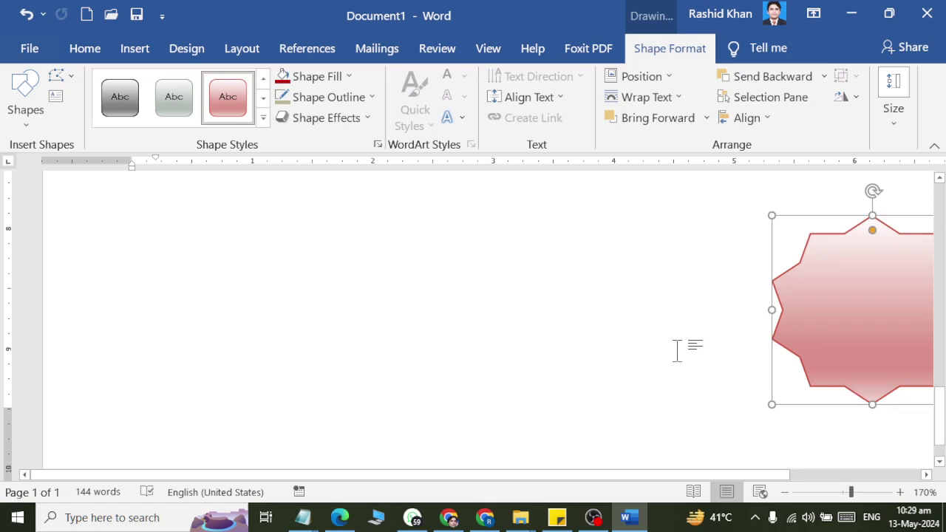
scroll(676, 350, "down", 3)
scroll(676, 350, "down", 3)
scroll(678, 362, "down", 5)
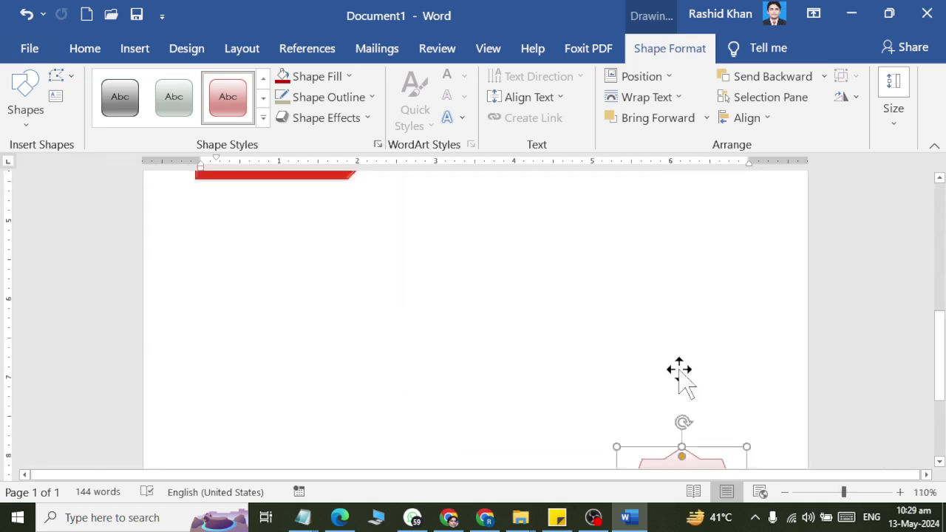
scroll(679, 373, "down", 3)
scroll(682, 317, "down", 1)
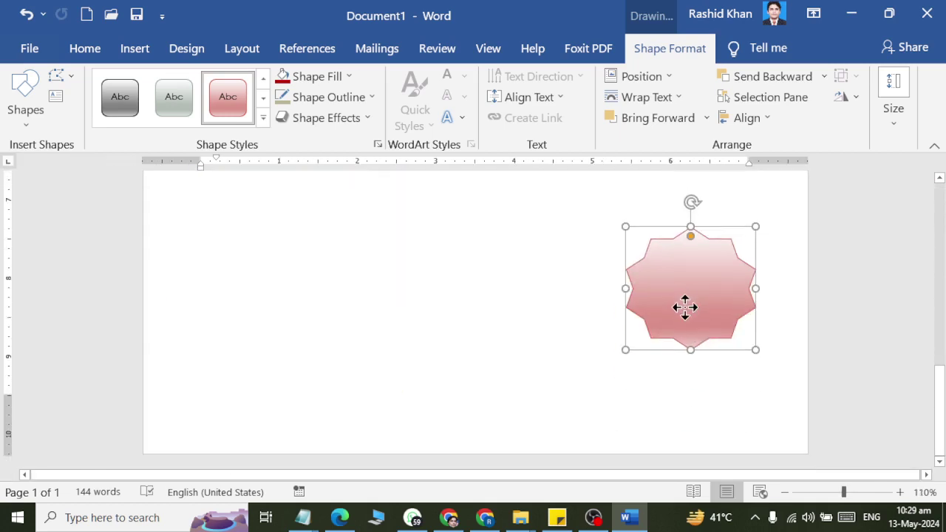
scroll(685, 307, "up", 1)
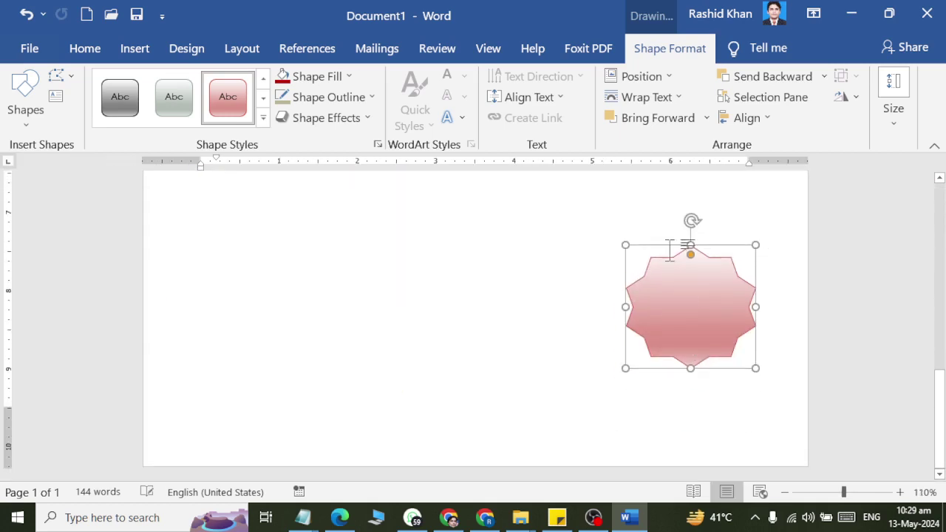
left_click(639, 78)
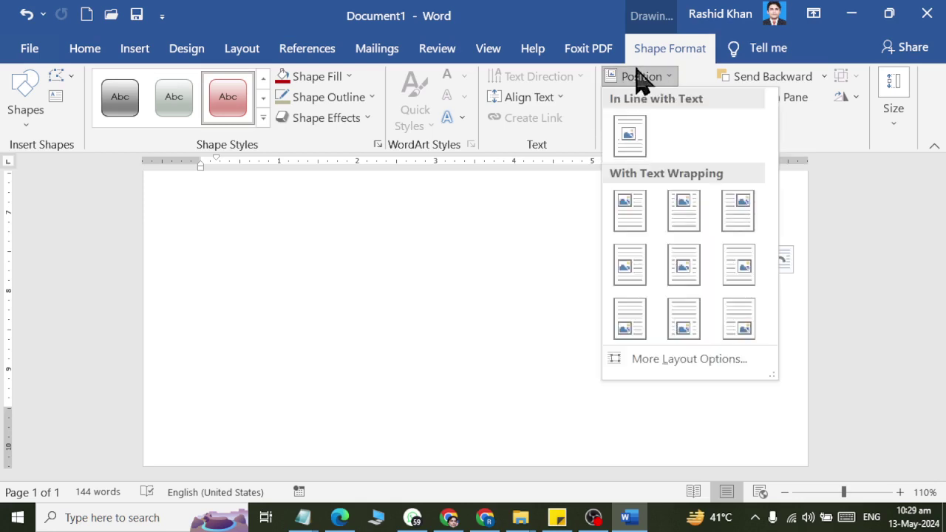
left_click(681, 214)
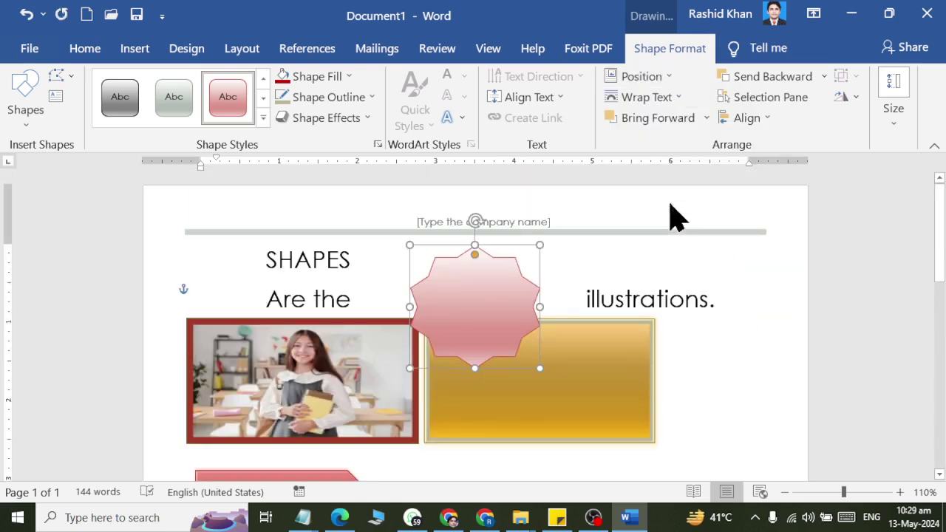
Step: Move the gold rectangle down below the red arrow
mouse_move(599, 348)
left_mouse_down()
mouse_move(717, 374)
mouse_move(709, 372)
left_mouse_up()
scroll(695, 347, "down", 5)
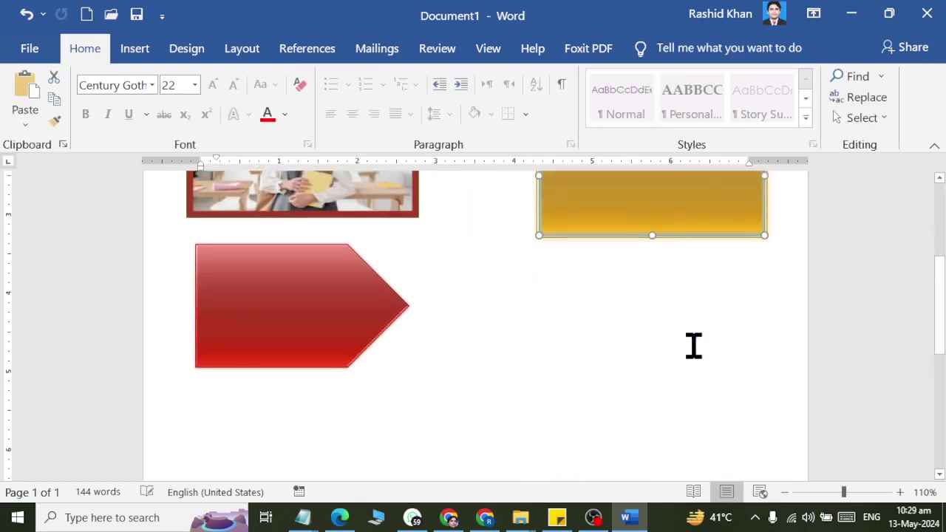
left_click_drag(663, 186, 318, 459)
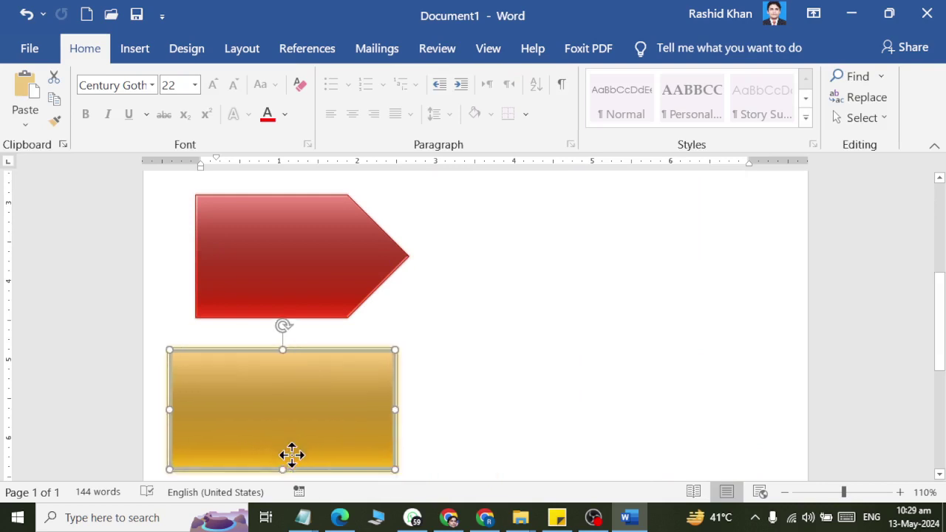
scroll(321, 444, "down", 2)
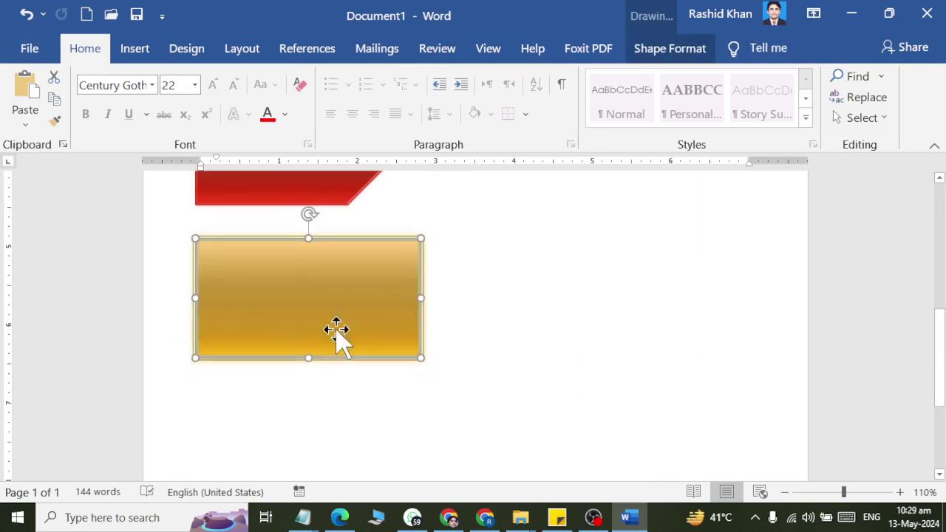
Step: Add the text 'TEXT IN SHAPE' inside the gold rectangle and select it
right_click(337, 301)
left_click(427, 221)
type("TEXT IN SH")
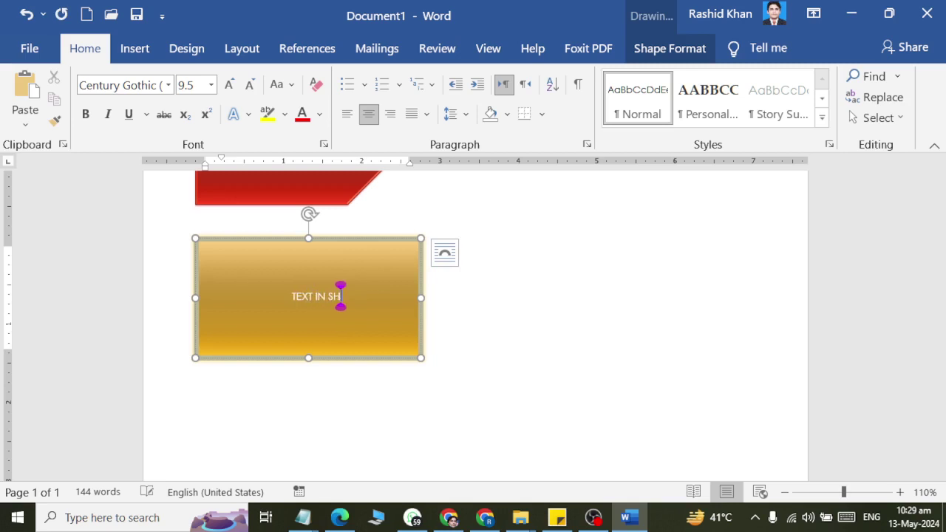
type("APE")
left_click_drag(340, 295, 314, 310)
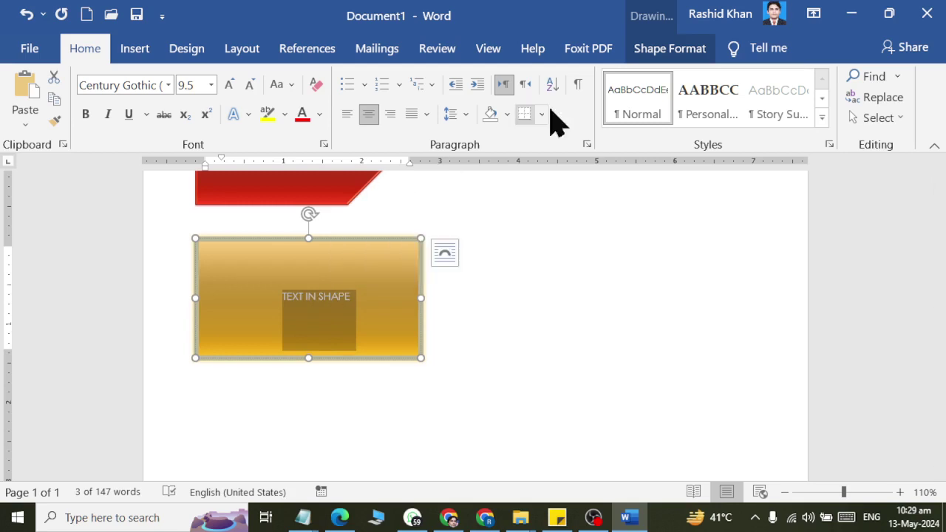
left_click(660, 51)
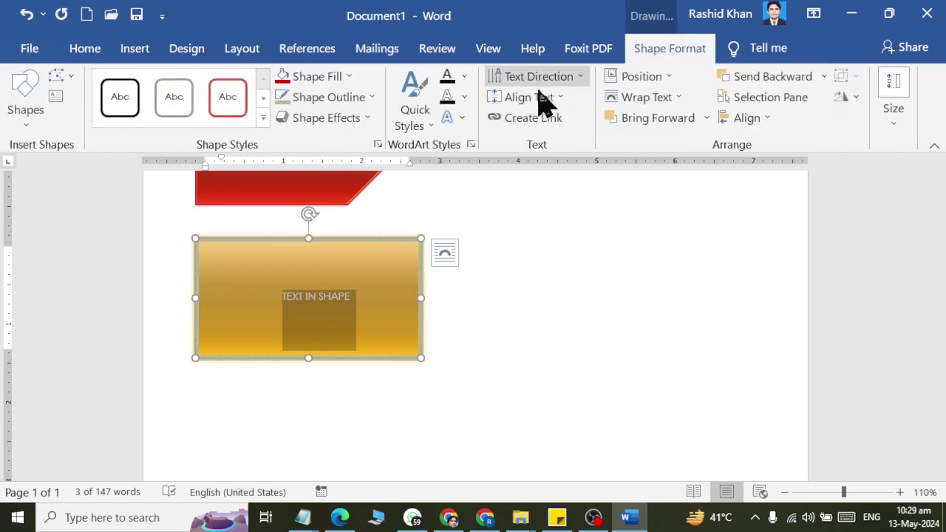
left_click(418, 133)
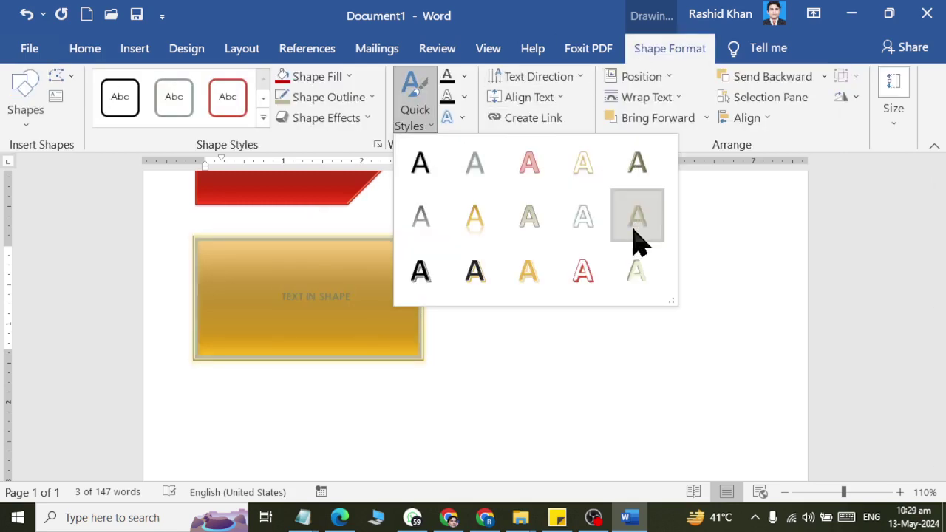
Step: Apply a WordArt style to the label with white text fill and a dark text outline
left_click(579, 184)
left_click(464, 76)
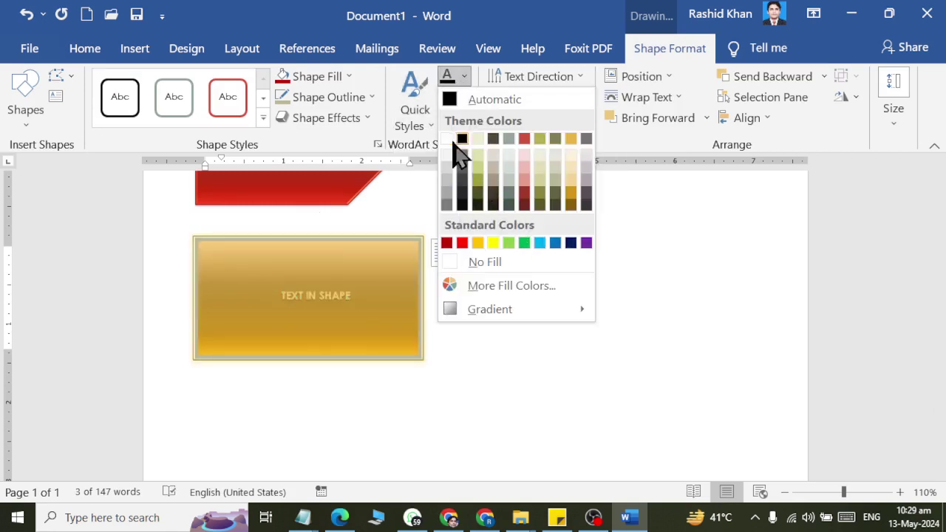
left_click(450, 142)
left_click(464, 97)
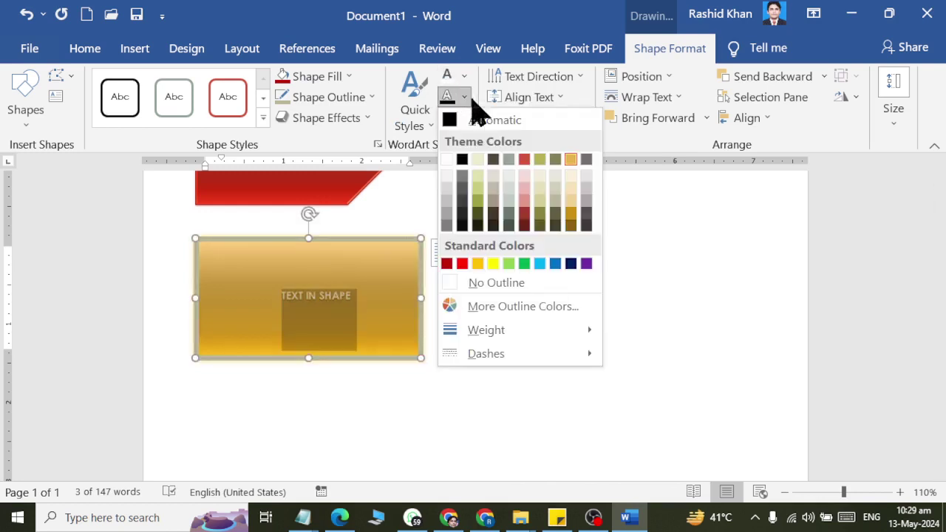
left_click(458, 172)
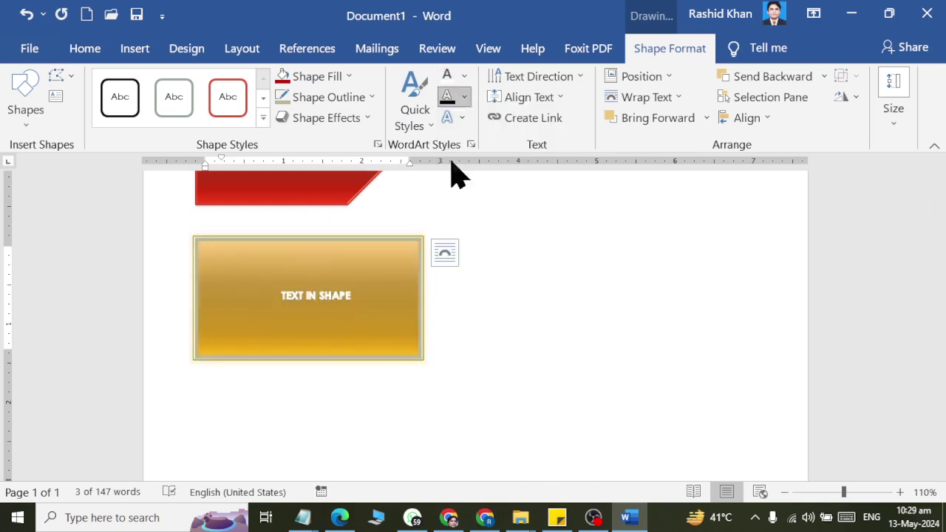
Step: Grow the label's font to 20 pt
left_click(85, 48)
left_click(229, 85)
left_click(230, 84)
left_click(229, 85)
left_click(229, 84)
left_click(229, 84)
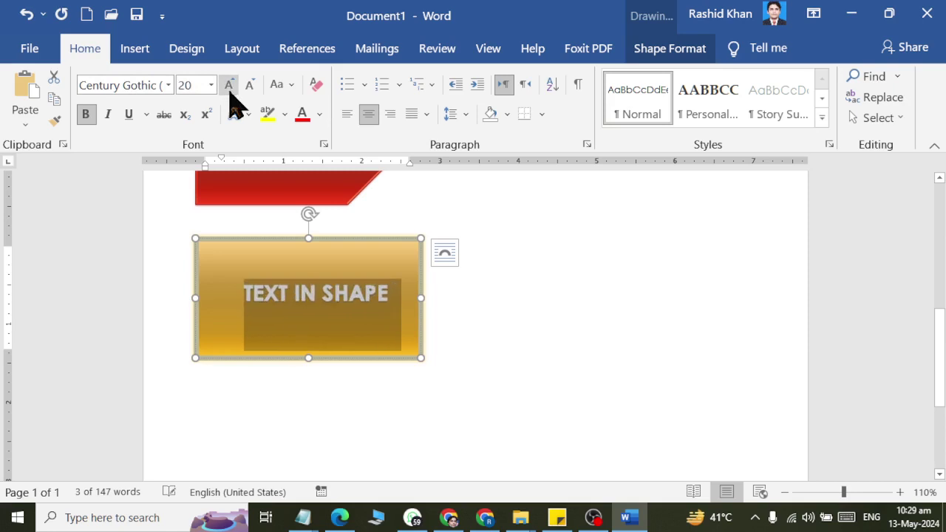
left_click(701, 55)
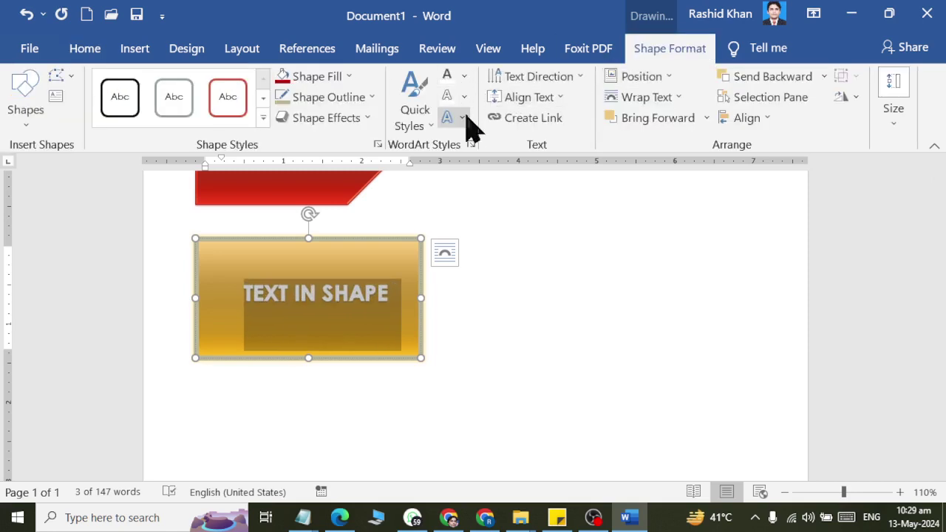
Step: Add a label with a first name followed by 'IN SHAPE' inside the red arrow
scroll(313, 212, "up", 5)
left_click(306, 348)
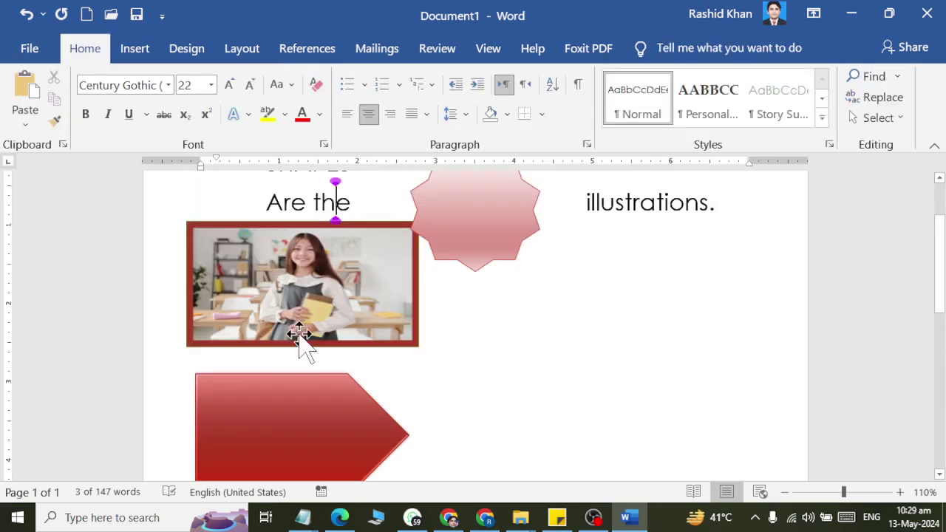
scroll(306, 348, "down", 2)
left_click(289, 344)
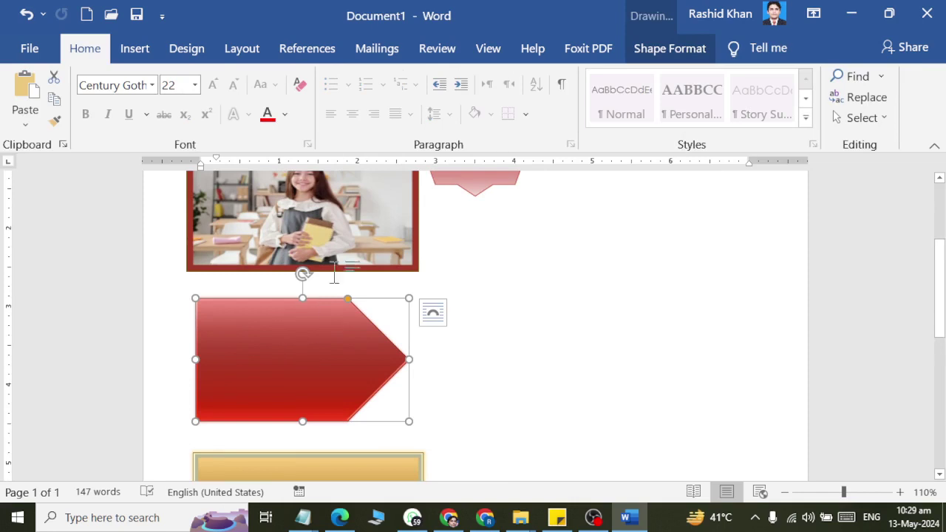
right_click(325, 353)
left_click(385, 220)
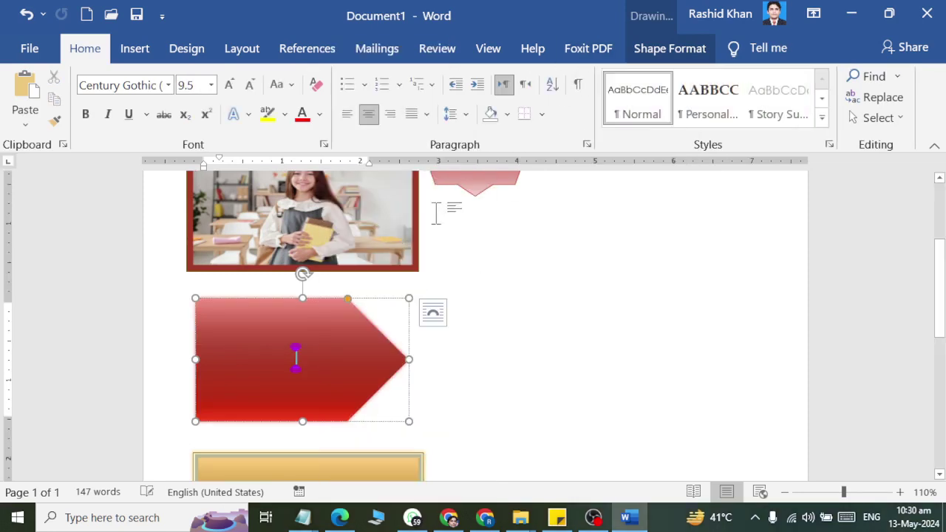
type("NISHA IN SHAPE")
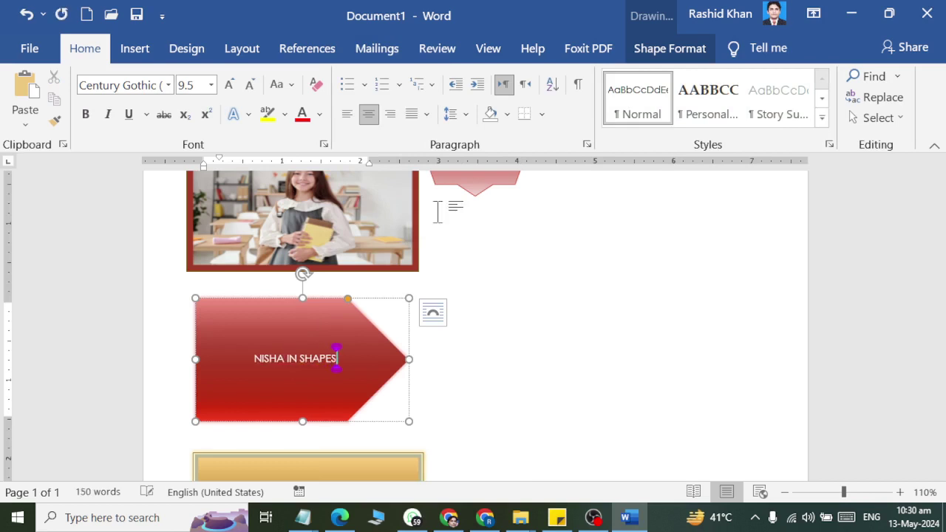
Step: Select the arrow's label and grow its font to 18 pt
triple_click(276, 357)
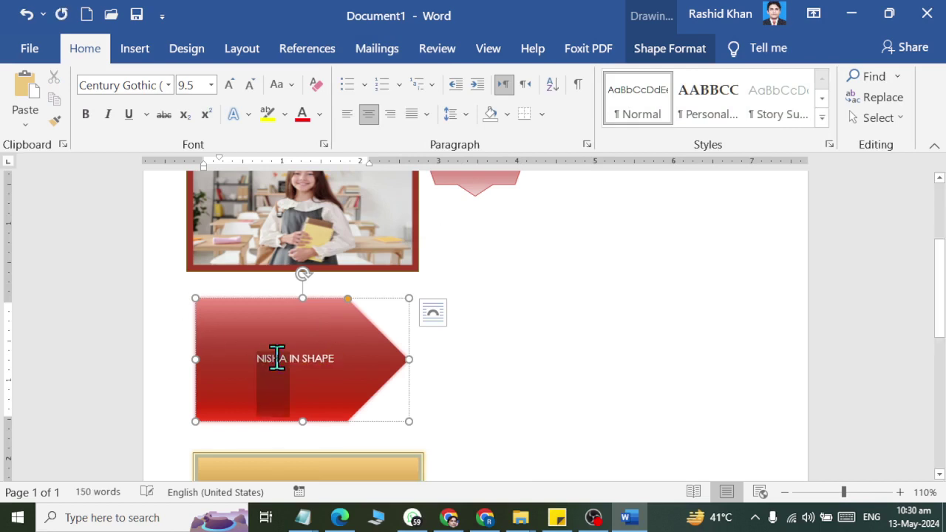
left_click(229, 84)
left_click(229, 85)
left_click(230, 84)
left_click(229, 84)
left_click(230, 84)
left_click(229, 85)
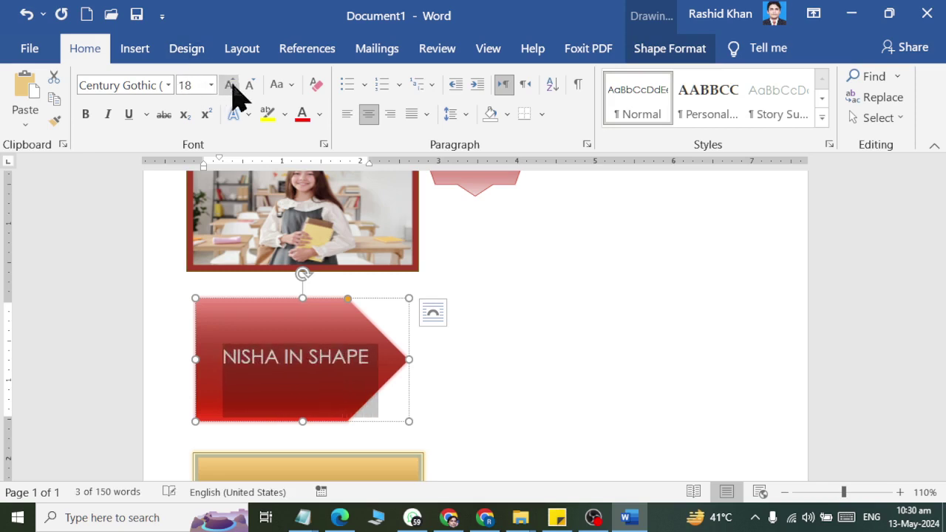
left_click(688, 51)
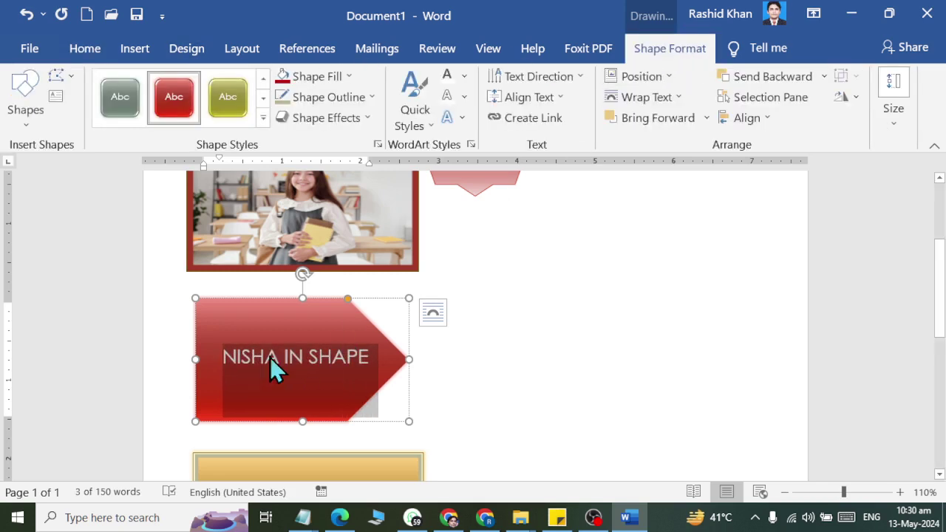
Step: Try Top and Bottom text alignment in the arrow, then settle on Middle
left_click(560, 99)
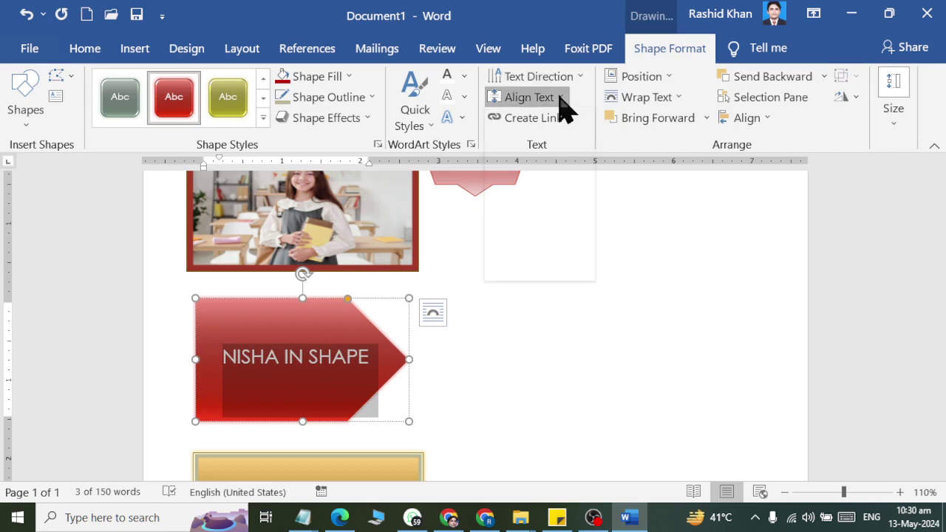
left_click(561, 144)
left_click(559, 99)
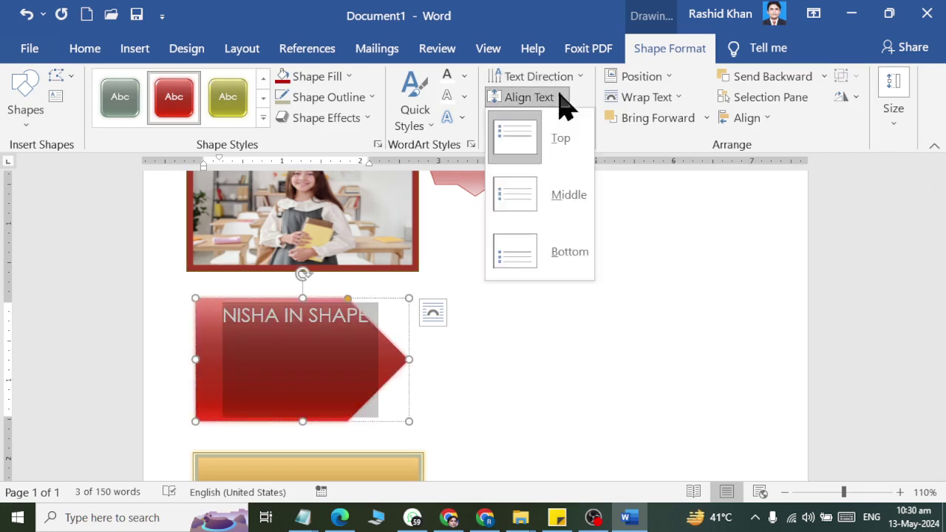
left_click(559, 248)
left_click(547, 99)
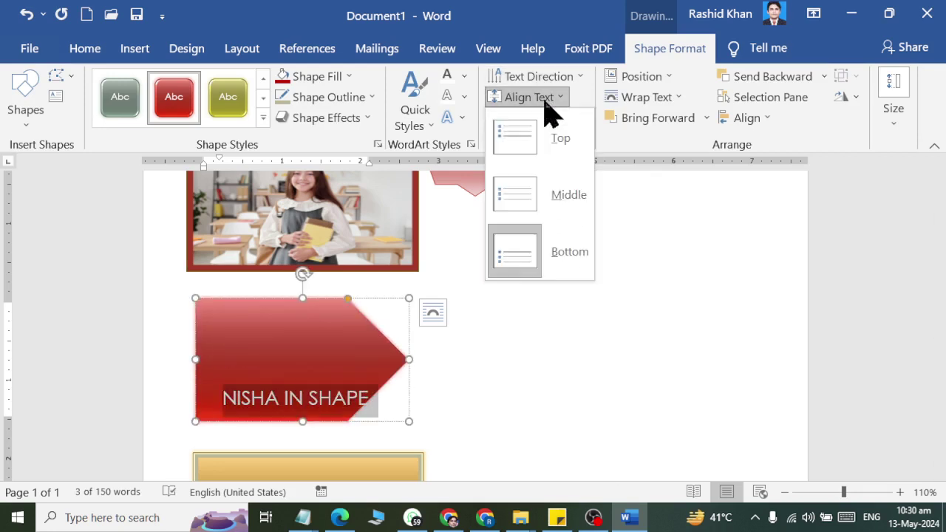
left_click(544, 196)
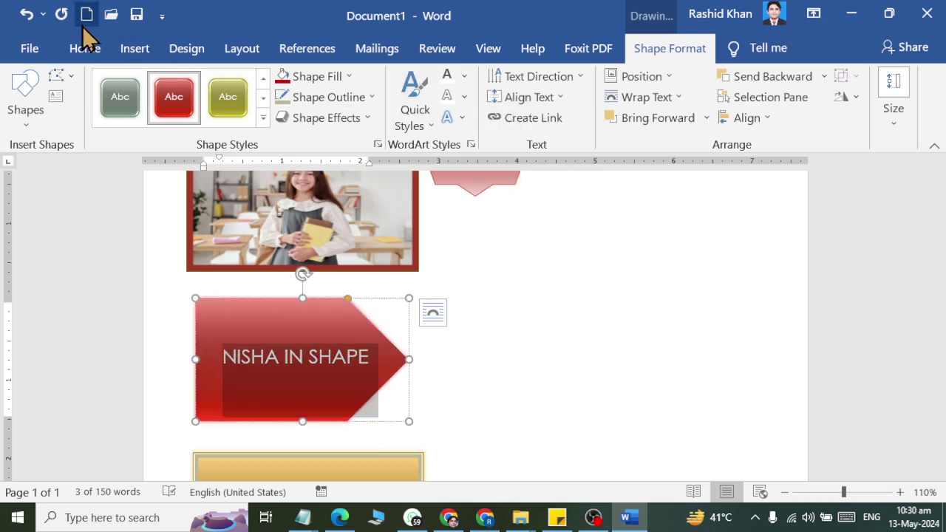
Step: Try left and right alignment for the arrow's label, then centre it horizontally
left_click(85, 52)
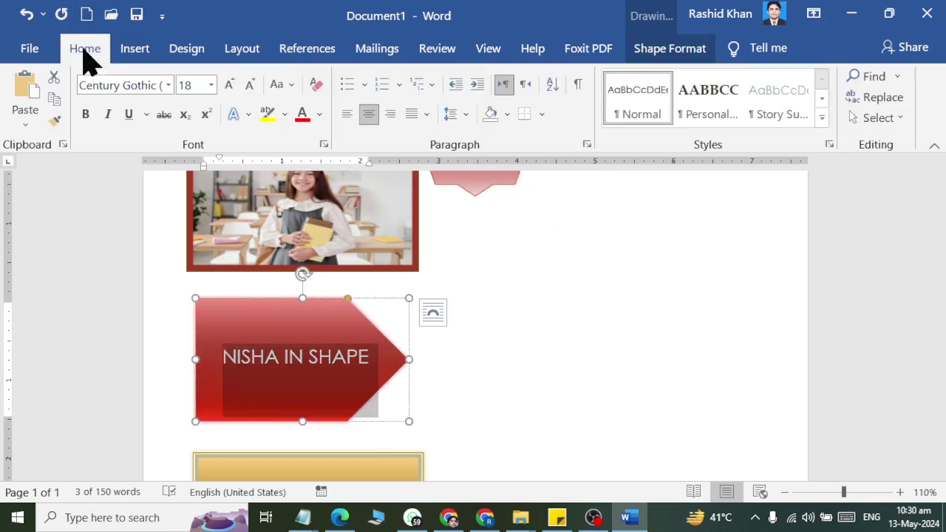
left_click(345, 116)
left_click(391, 115)
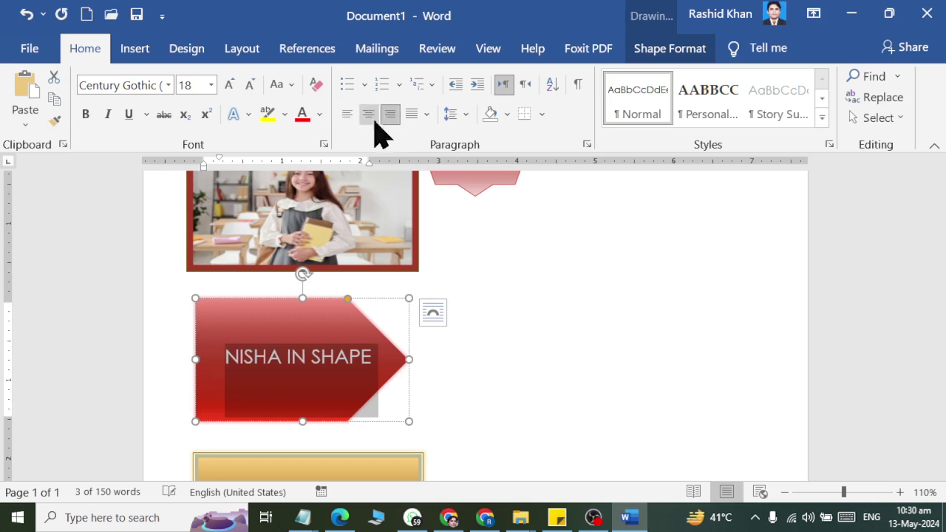
left_click(368, 120)
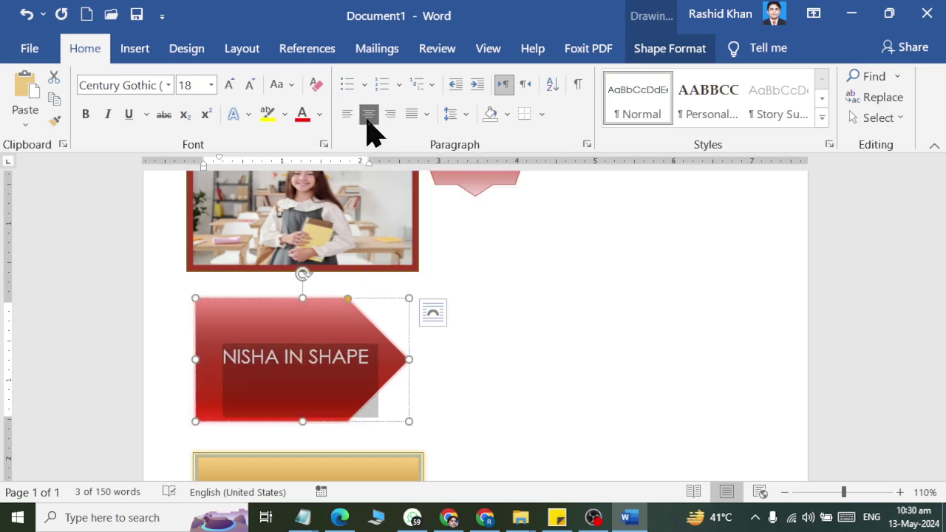
Step: Drag the red arrow slightly to the right beneath the photo
left_click(694, 52)
scroll(503, 221, "up", 3)
scroll(449, 242, "down", 3)
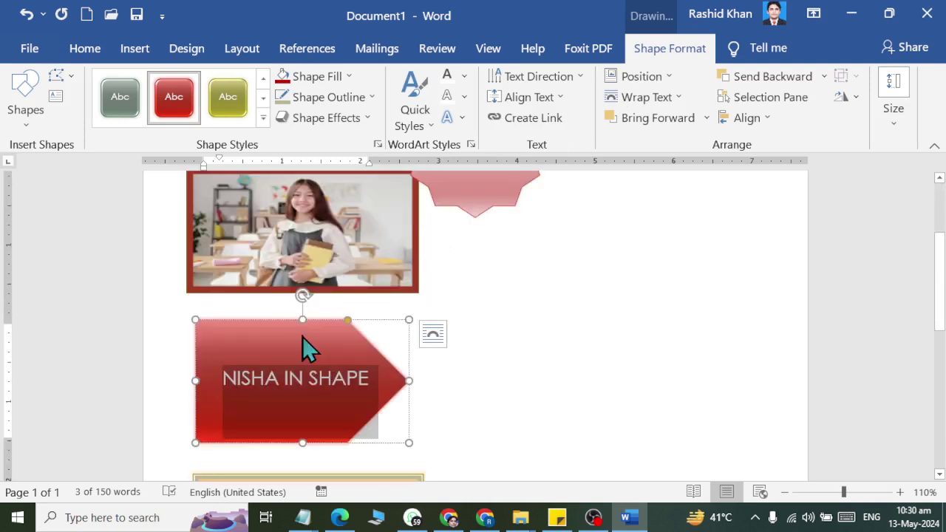
mouse_move(323, 321)
left_mouse_down()
mouse_move(625, 217)
mouse_move(598, 270)
mouse_move(458, 317)
mouse_move(355, 317)
mouse_move(395, 334)
left_mouse_up()
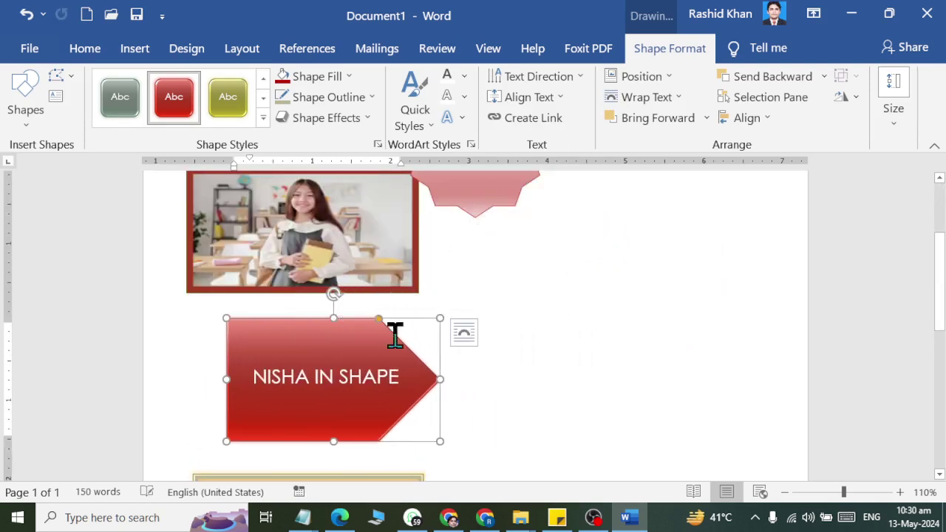
Step: Insert a blank page before the SHAPES heading
scroll(468, 327, "down", 5)
scroll(515, 345, "down", 2)
key("Escape")
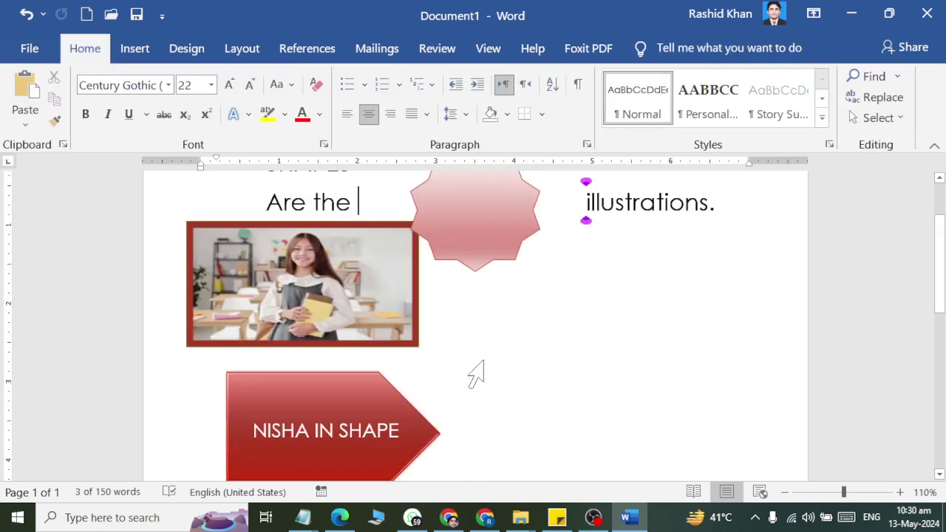
scroll(477, 370, "down", 5)
scroll(292, 374, "down", 2)
scroll(356, 362, "down", 2)
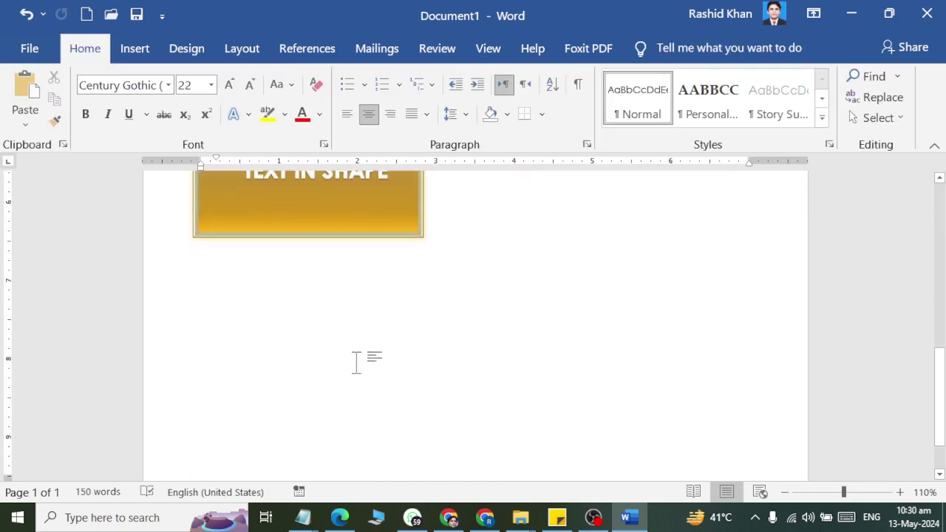
scroll(468, 292, "up", 10)
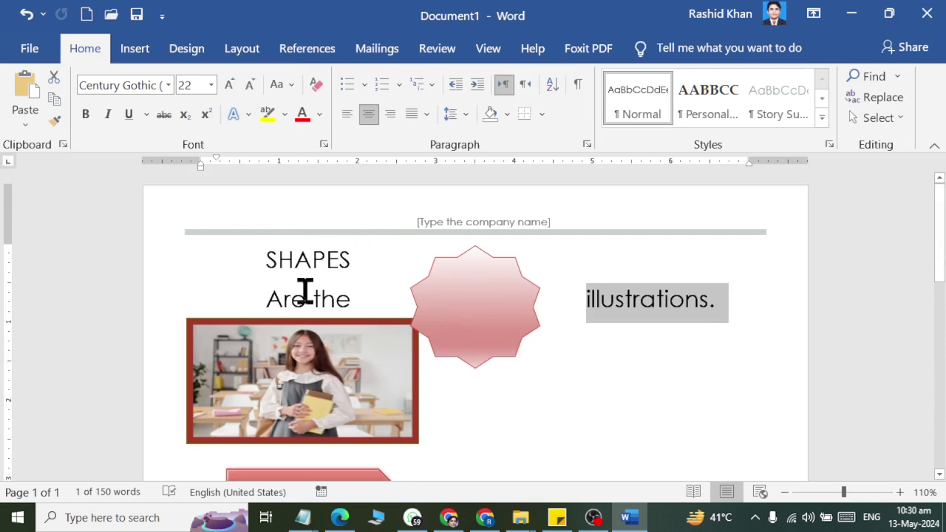
left_click(241, 257)
left_click(134, 48)
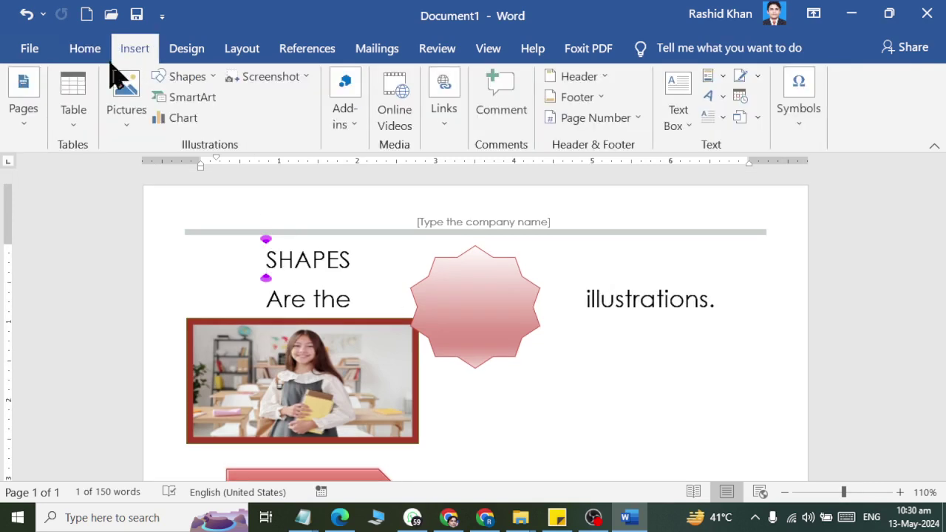
left_click(25, 118)
left_click(64, 193)
Step: Fill the new page with centred sample text using =rand(2) and =rand(8)
scroll(458, 302, "up", 5)
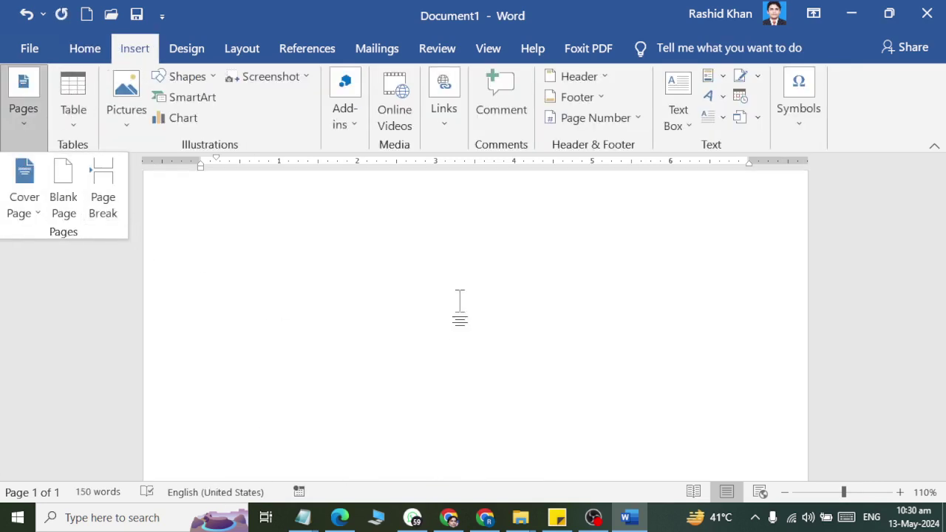
scroll(362, 294, "up", 5)
left_click(362, 282)
key("ctrl+e")
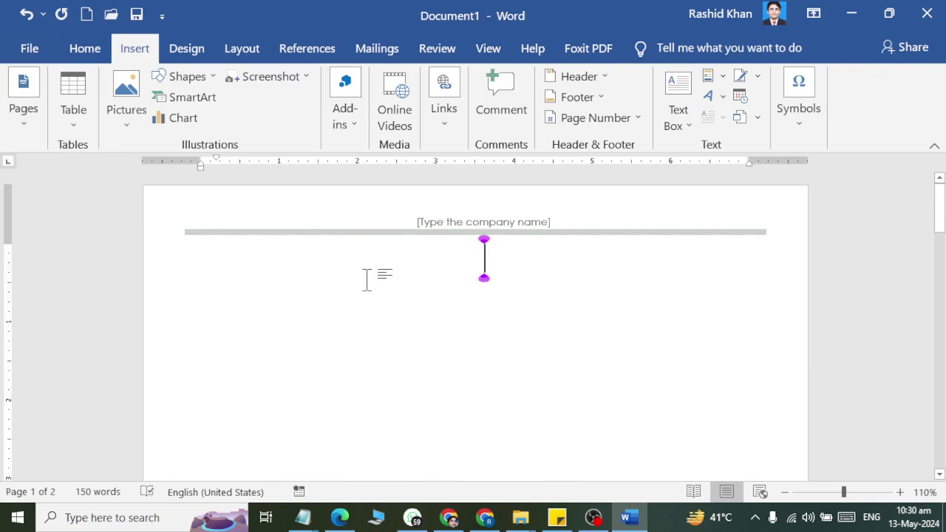
type("=rand(2)")
key("Return")
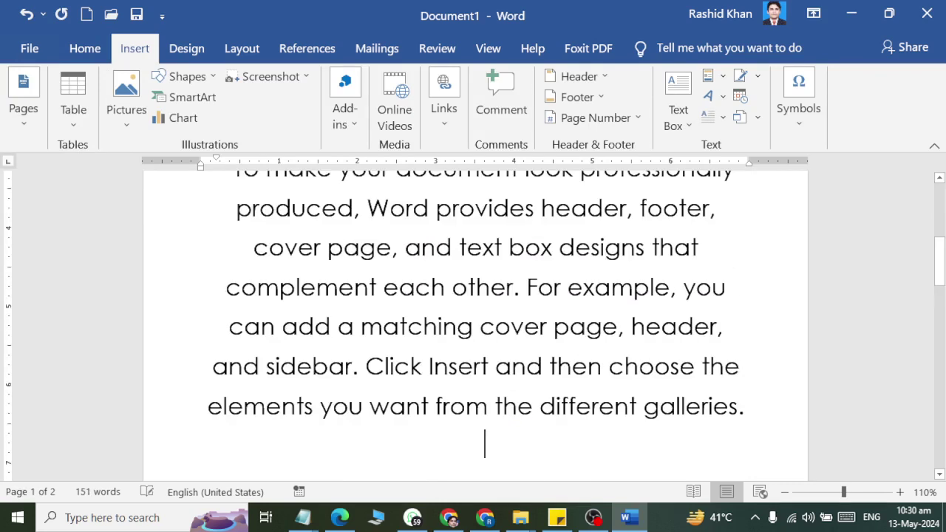
type("=rand(")
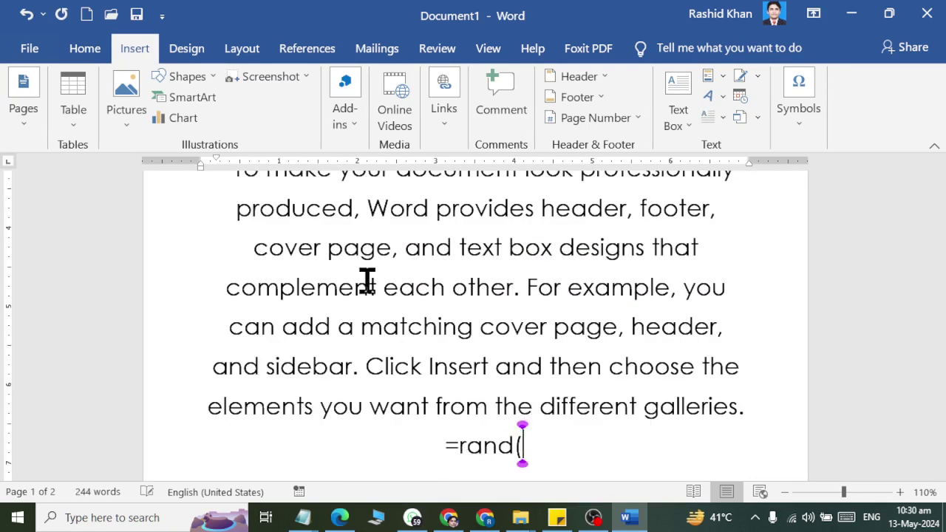
type("8)")
key("Return")
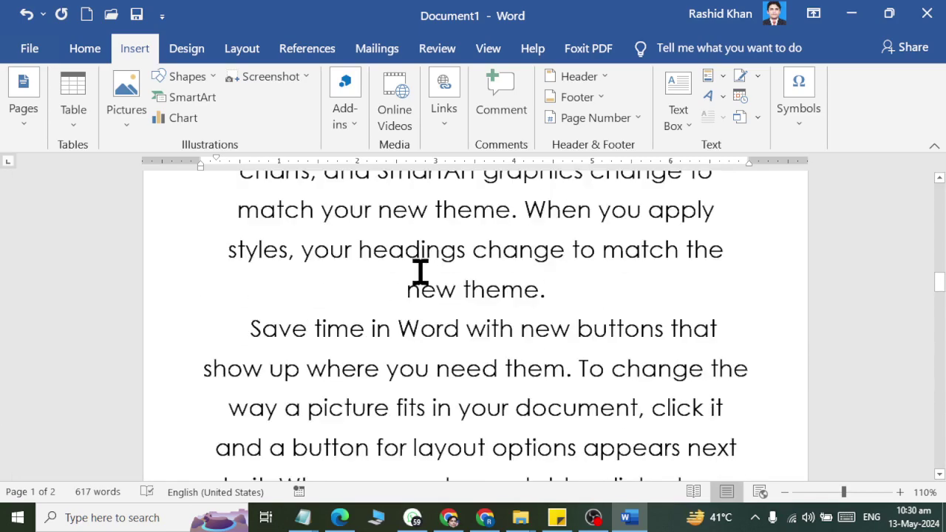
scroll(419, 268, "up", 6)
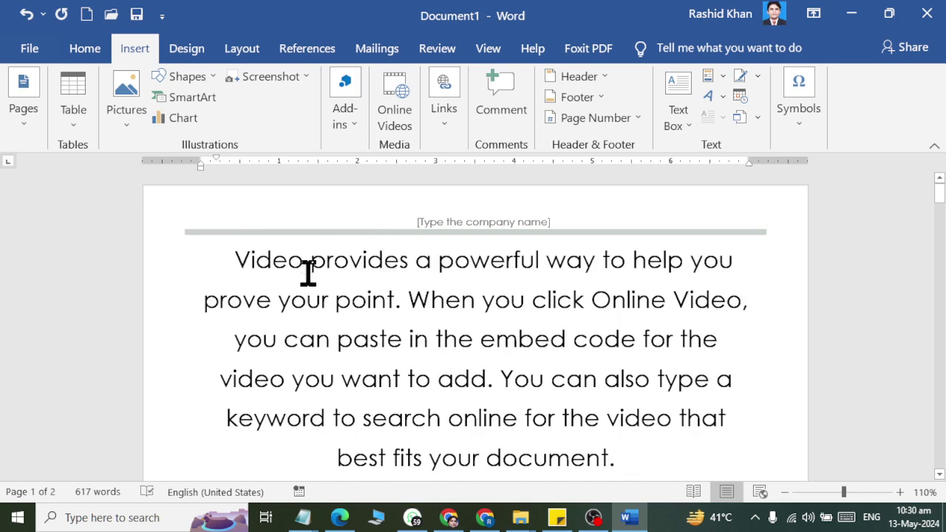
left_click(220, 264)
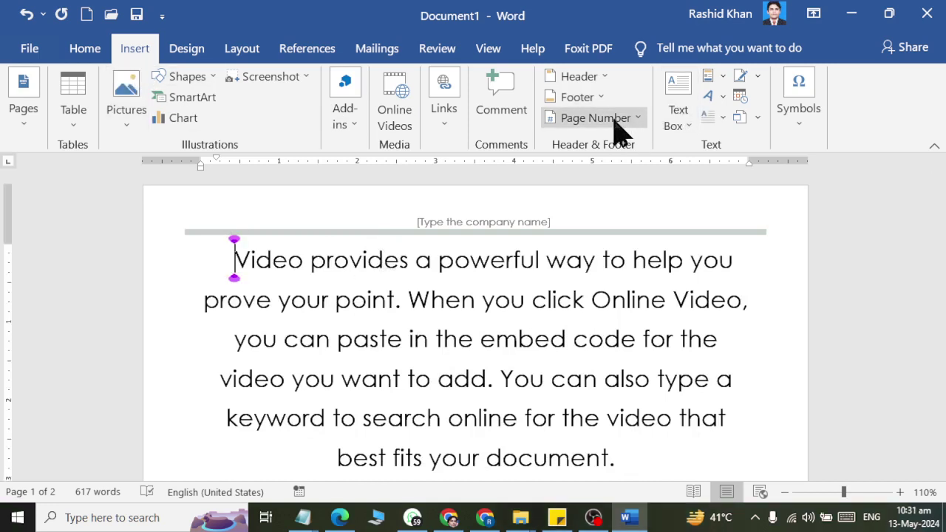
Step: Draw a rectangle over the right side of the first sample paragraph
left_click(194, 78)
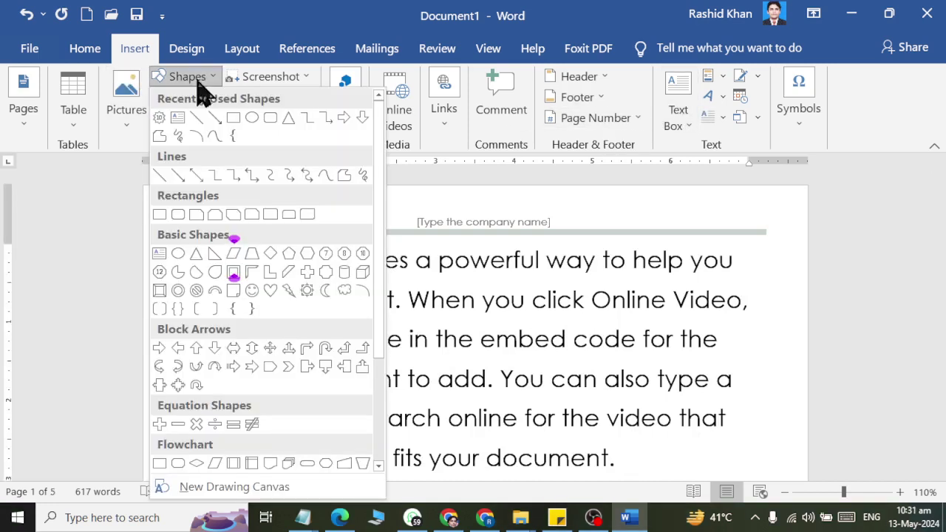
left_click(214, 118)
left_click_drag(534, 251, 742, 416)
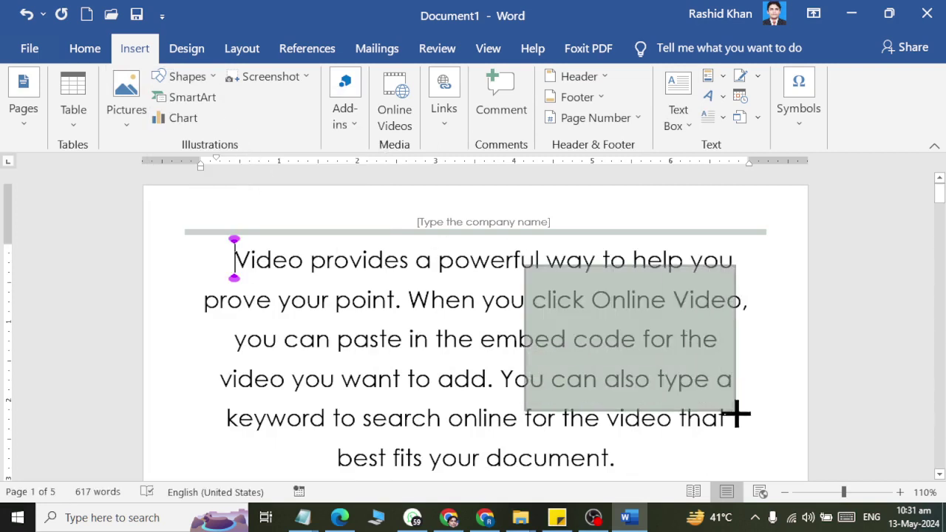
left_click_drag(704, 384, 706, 385)
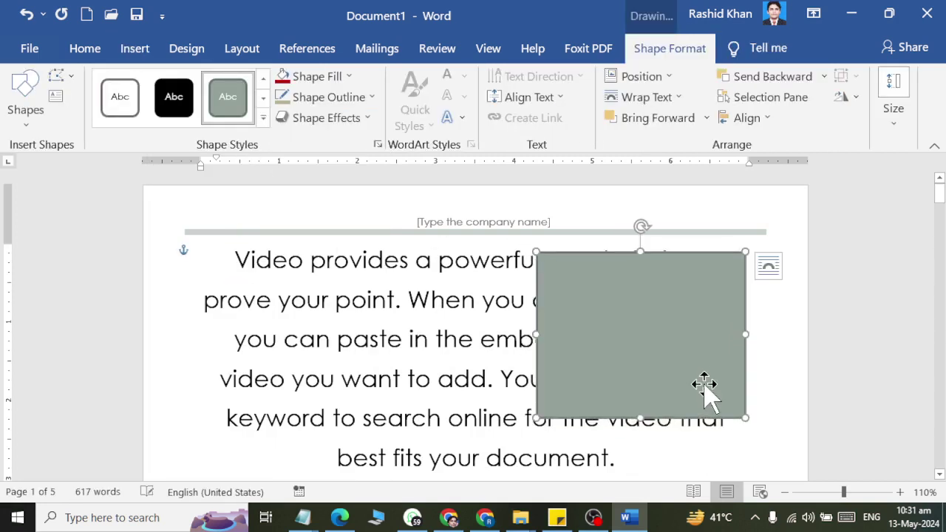
Step: Set the rectangle to Square text wrapping and nudge it slightly down
left_click(677, 111)
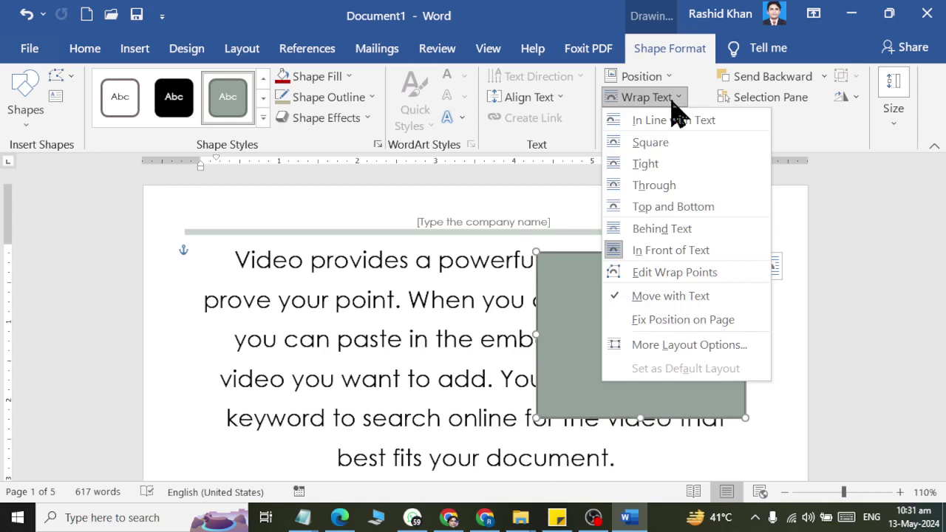
left_click(554, 362)
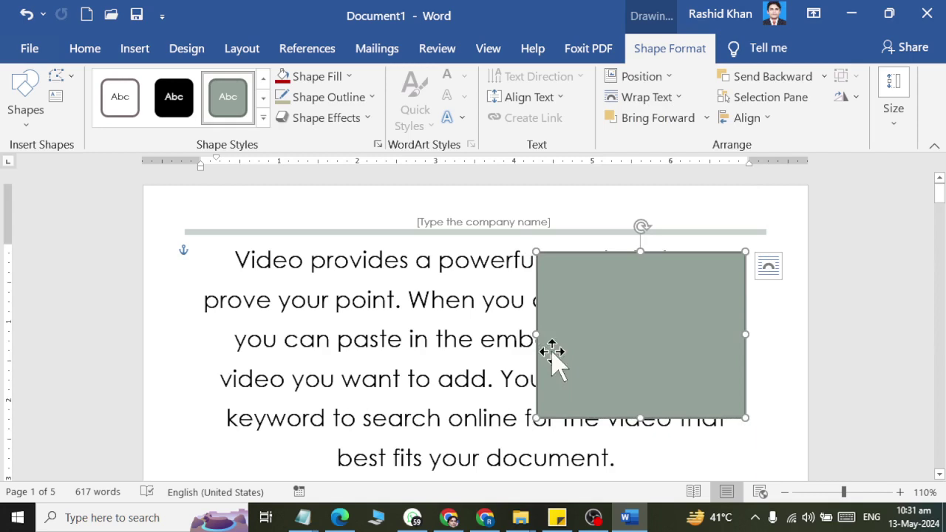
left_click(772, 270)
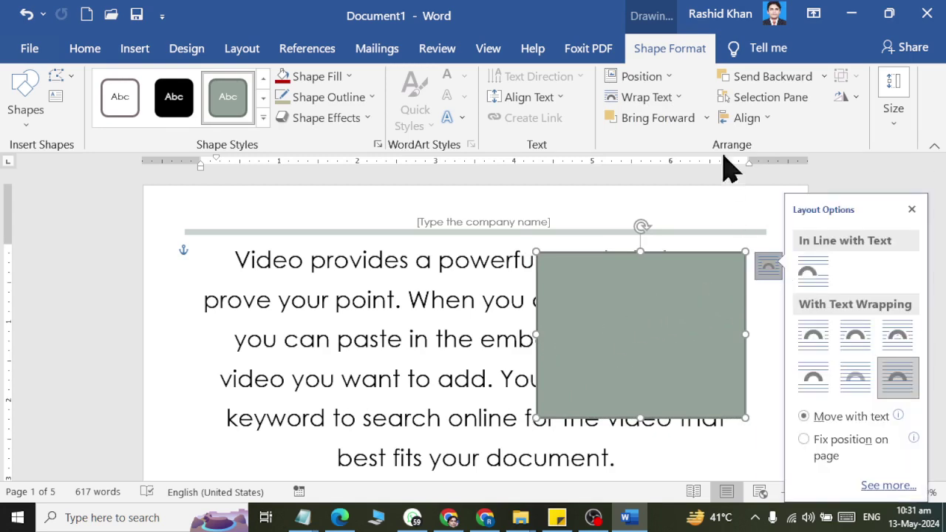
left_click(813, 340)
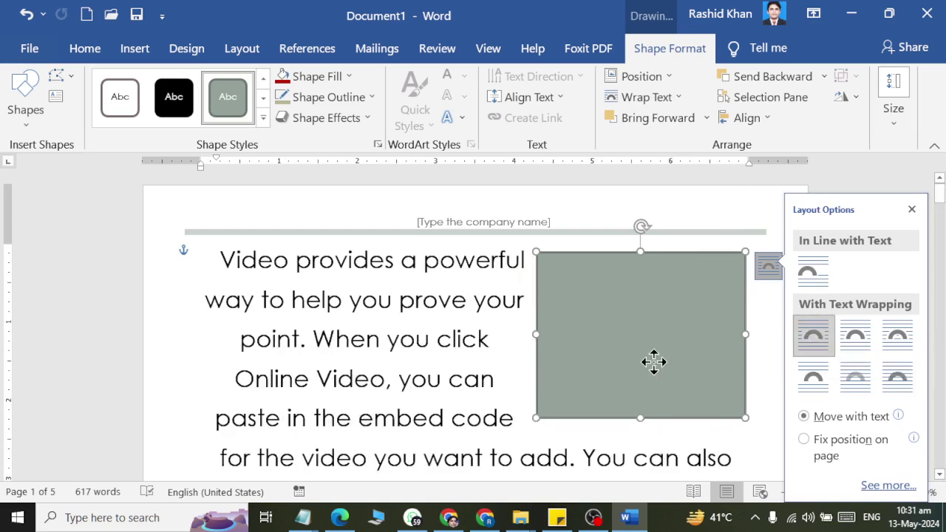
left_click_drag(653, 355, 653, 369)
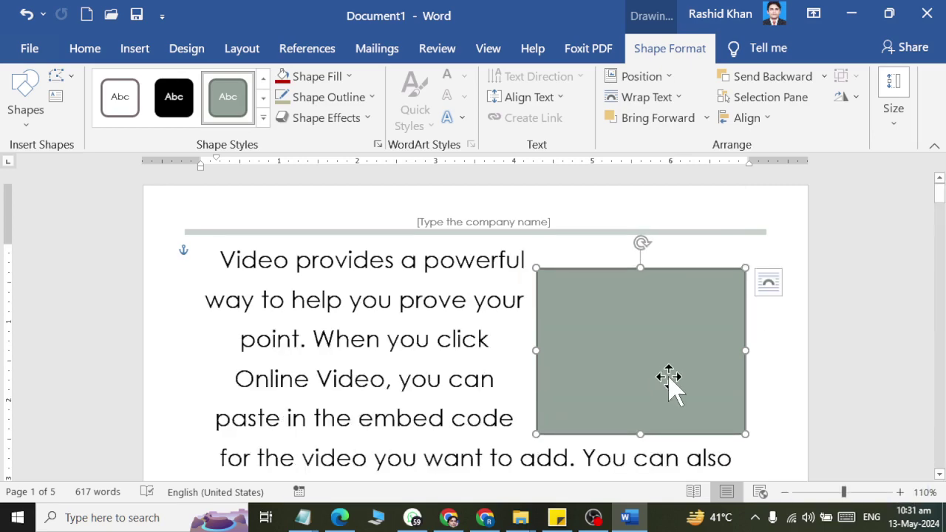
Step: Copy the rectangle to the lower left and set its wrapping to Through
scroll(676, 392, "down", 3)
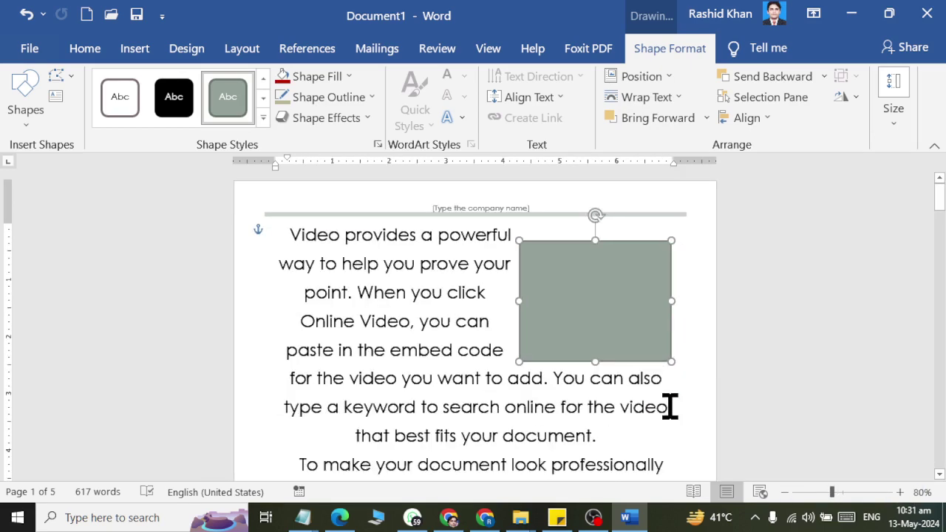
left_click_drag(633, 306, 377, 412, "ctrl")
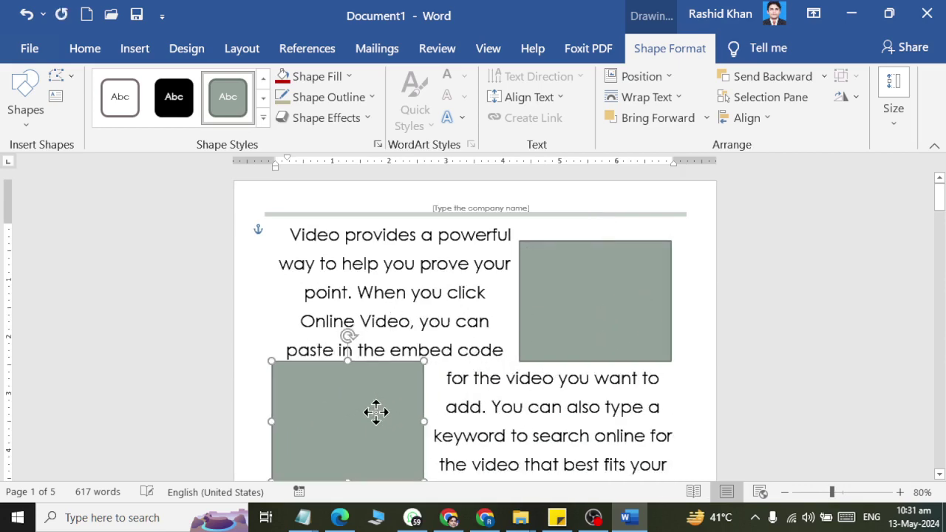
scroll(402, 403, "down", 3)
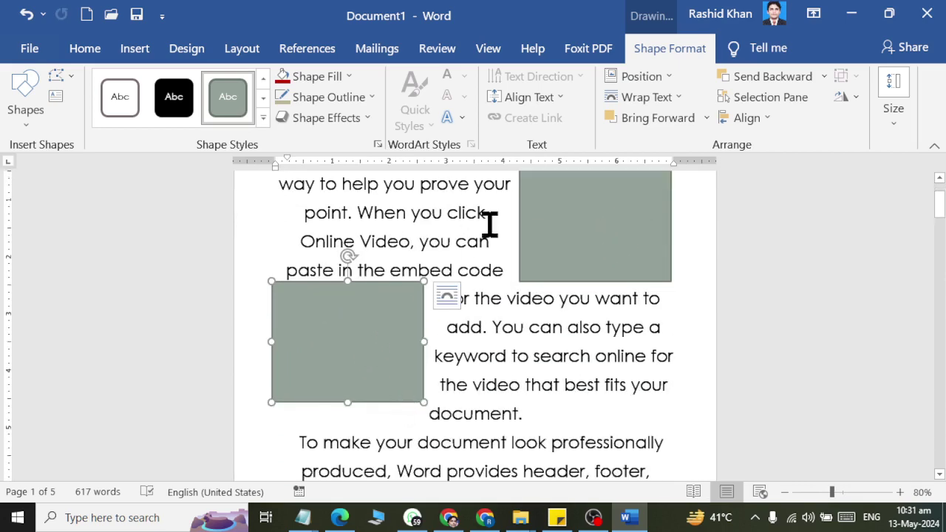
left_click(640, 99)
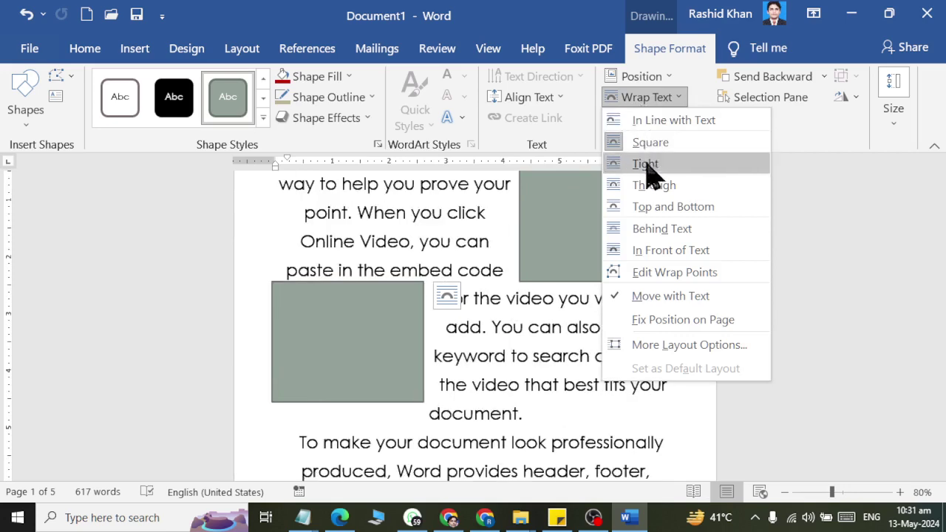
left_click(650, 186)
mouse_move(391, 340)
left_mouse_down()
mouse_move(528, 340)
mouse_move(484, 425)
mouse_move(389, 431)
left_mouse_up()
Step: Switch the copy to Top and Bottom wrapping, move it down, then set Behind Text
left_click(637, 97)
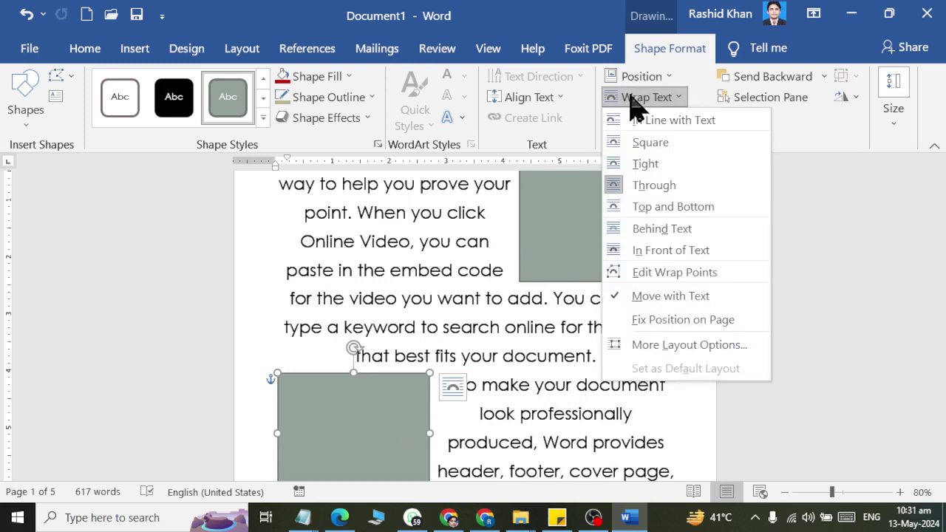
left_click(648, 207)
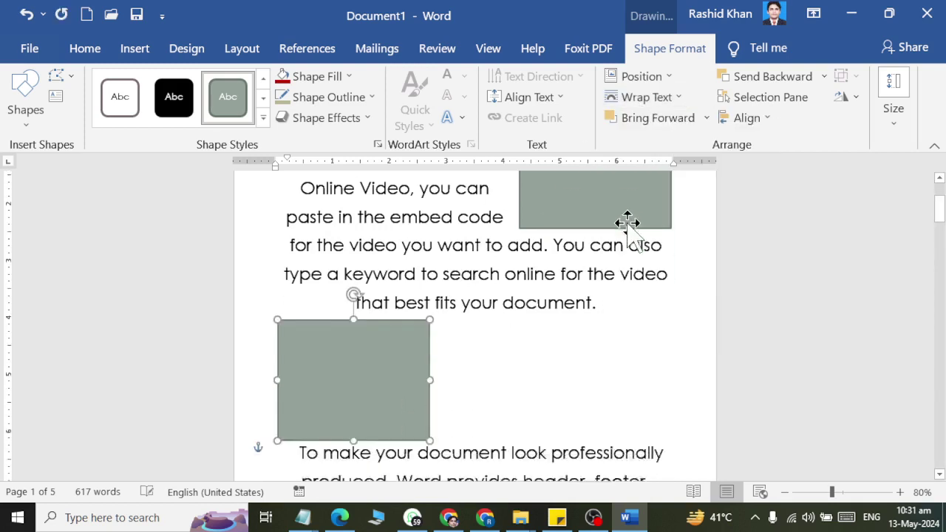
scroll(517, 274, "down", 1)
mouse_move(427, 319)
left_mouse_down()
mouse_move(408, 359)
mouse_move(471, 422)
mouse_move(500, 366)
left_mouse_up()
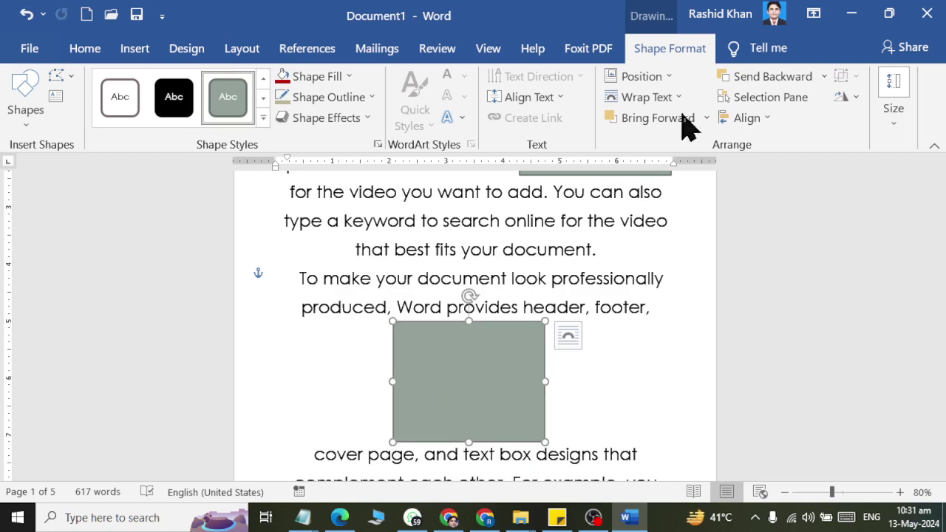
left_click(662, 102)
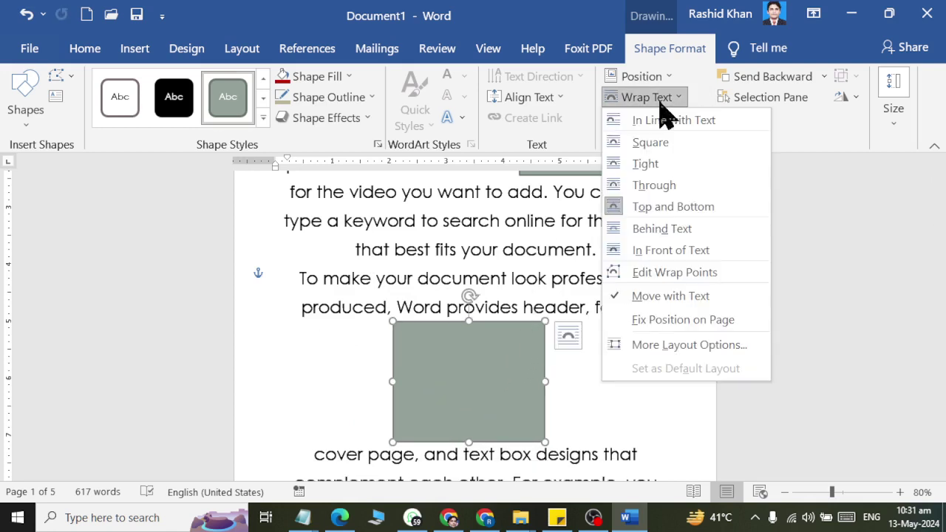
left_click(678, 230)
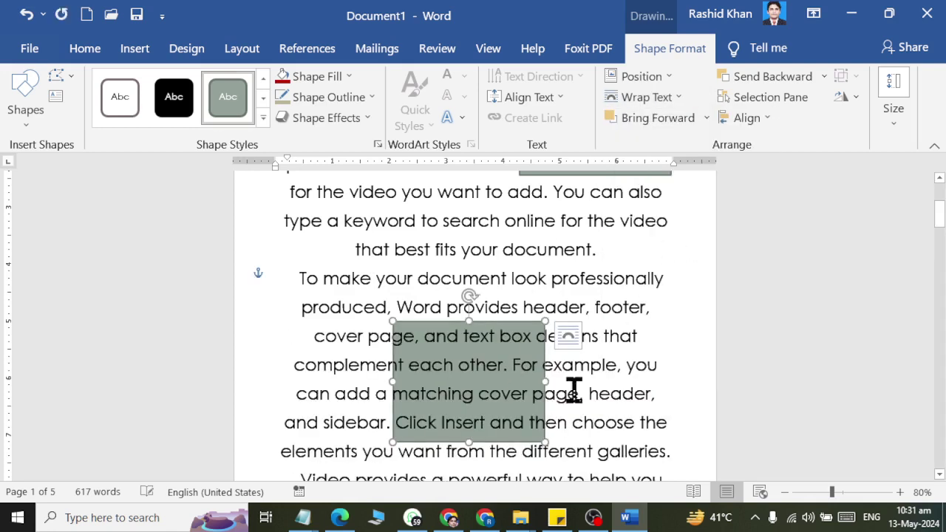
Step: Set the copy to In Front of Text and move it up and left over the text
left_click(628, 97)
left_click(668, 251)
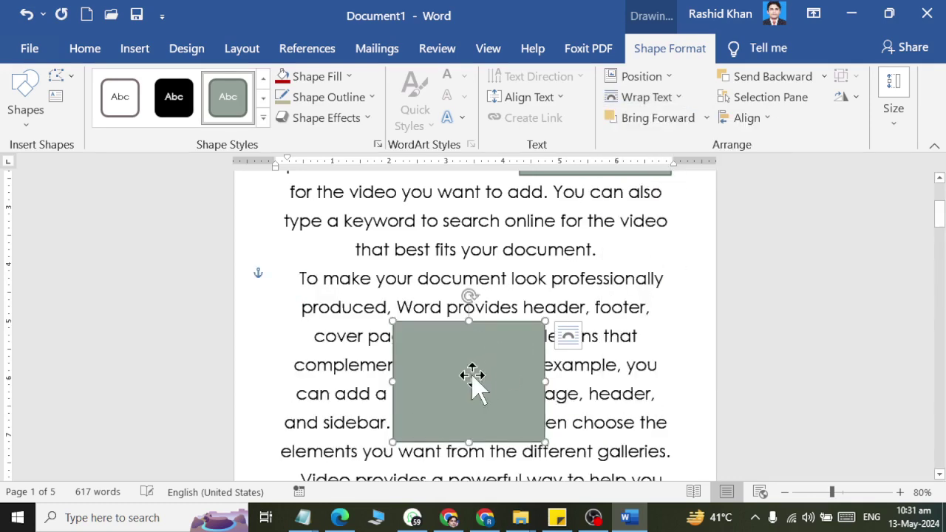
mouse_move(473, 387)
left_mouse_down()
mouse_move(367, 310)
mouse_move(359, 271)
left_mouse_up()
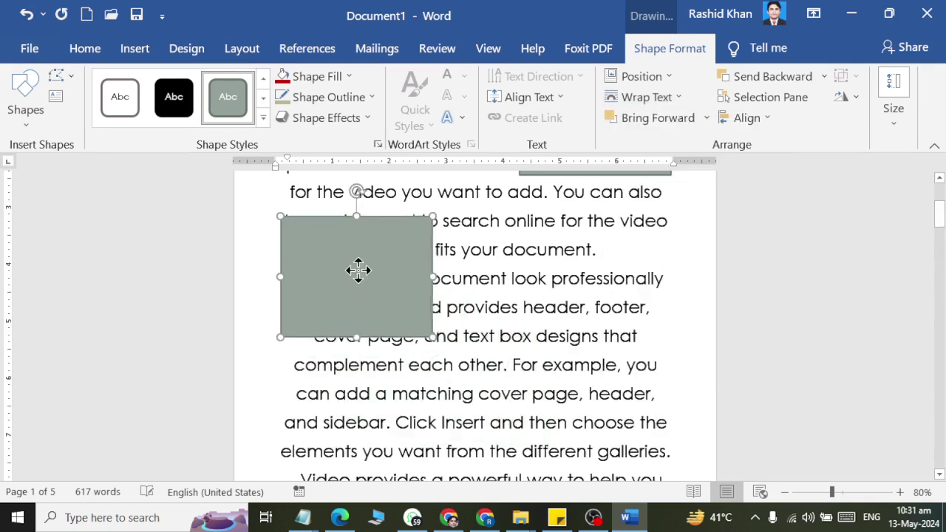
left_click(639, 99)
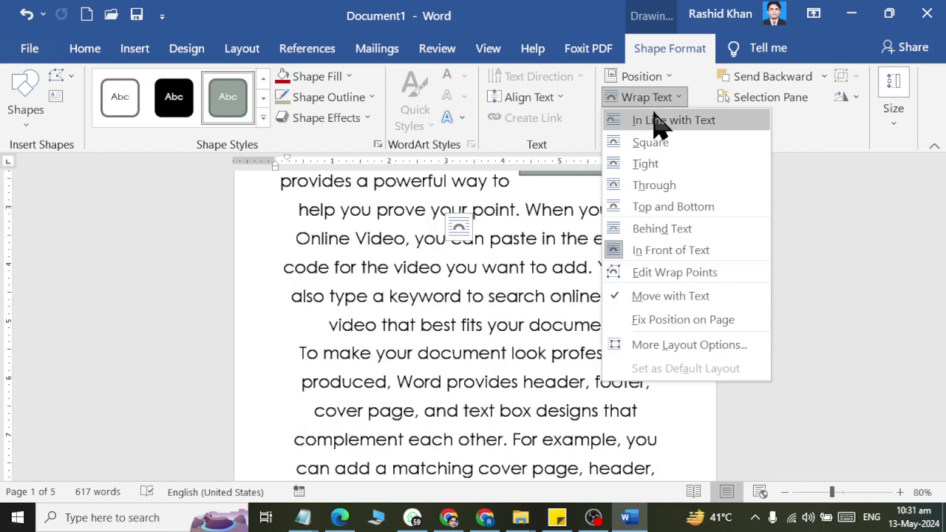
left_click(367, 303)
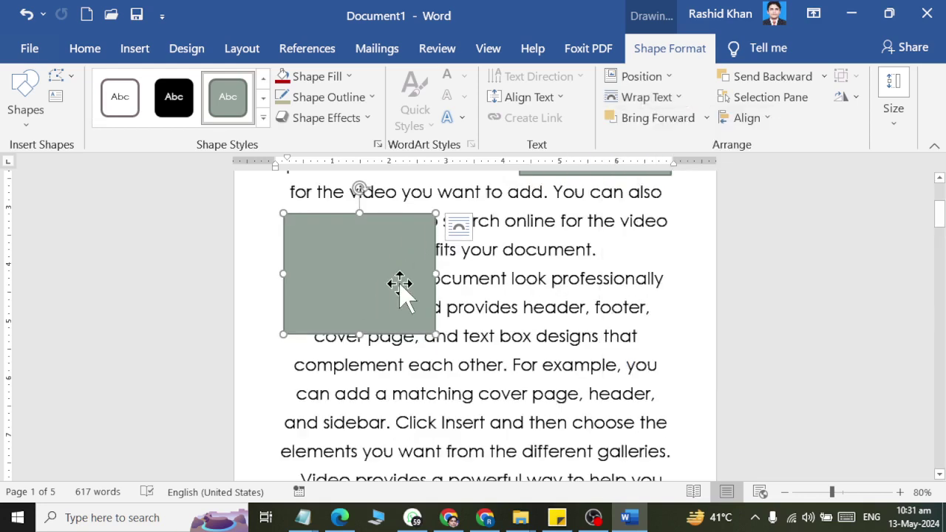
Step: Resize the copied grey rectangle by narrowing it and adjusting its height and corners
mouse_move(436, 275)
left_mouse_down()
mouse_move(337, 278)
mouse_move(530, 270)
left_mouse_up()
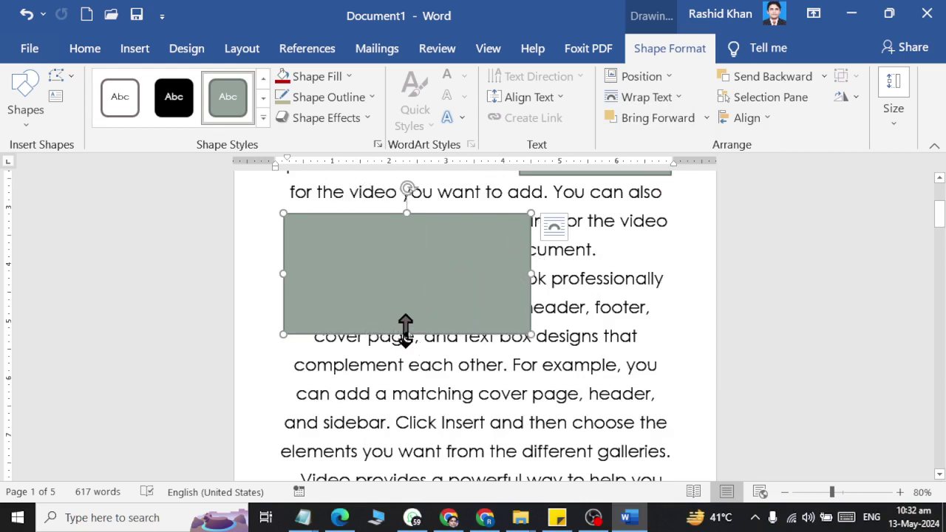
mouse_move(406, 330)
left_mouse_down()
mouse_move(414, 237)
mouse_move(418, 362)
mouse_move(447, 362)
left_mouse_up()
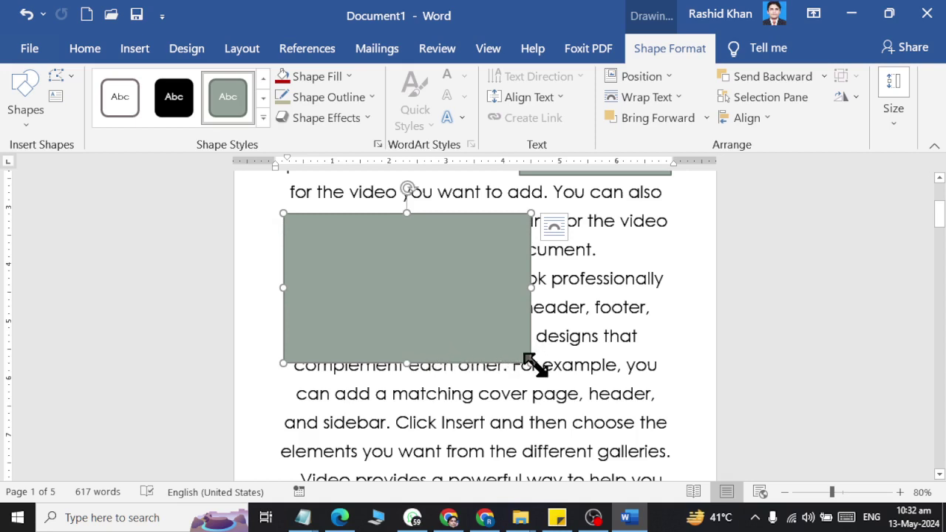
mouse_move(511, 357)
left_mouse_down()
mouse_move(372, 260)
mouse_move(349, 254)
mouse_move(386, 268)
mouse_move(525, 378)
left_mouse_up()
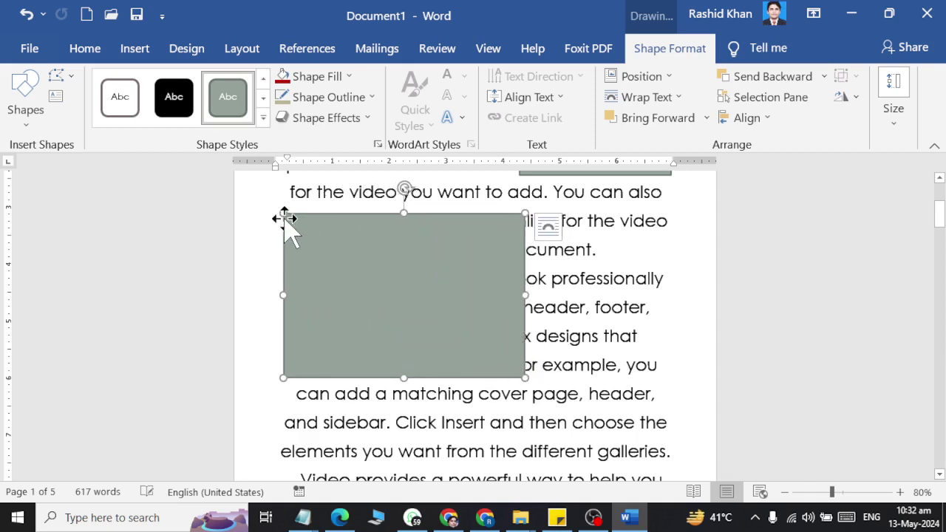
mouse_move(281, 211)
left_mouse_down()
mouse_move(393, 295)
mouse_move(293, 247)
left_mouse_up()
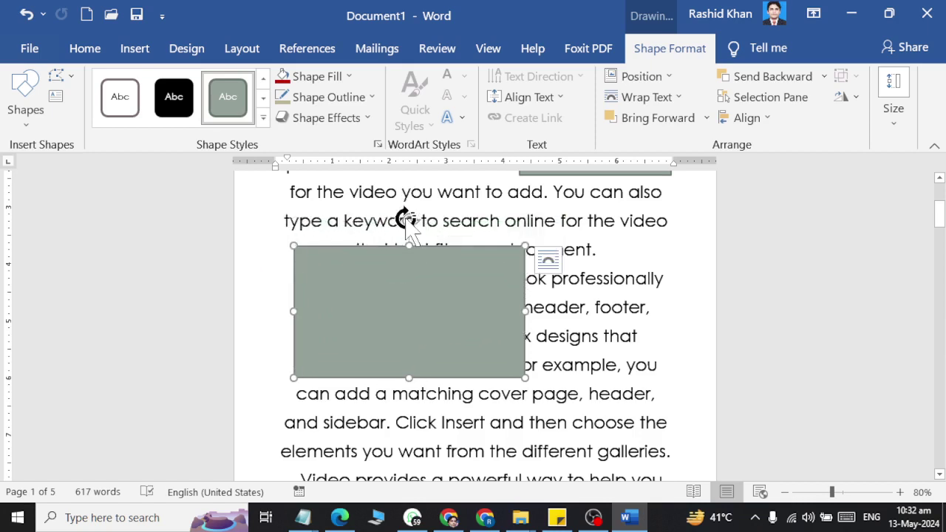
Step: Rotate the grey rectangle slightly clockwise, then undo the rotation and deselect it
mouse_move(406, 220)
left_mouse_down()
mouse_move(478, 226)
mouse_move(502, 323)
mouse_move(470, 226)
mouse_move(340, 200)
mouse_move(302, 281)
mouse_move(392, 218)
mouse_move(503, 222)
mouse_move(528, 338)
mouse_move(481, 397)
mouse_move(435, 402)
mouse_move(519, 338)
mouse_move(448, 234)
mouse_move(300, 234)
mouse_move(331, 362)
mouse_move(357, 376)
mouse_move(408, 257)
mouse_move(465, 249)
mouse_move(509, 297)
mouse_move(498, 372)
mouse_move(452, 383)
mouse_move(507, 281)
mouse_move(441, 209)
mouse_move(369, 192)
mouse_move(266, 199)
mouse_move(236, 288)
mouse_move(411, 259)
mouse_move(397, 247)
mouse_move(413, 258)
left_mouse_up()
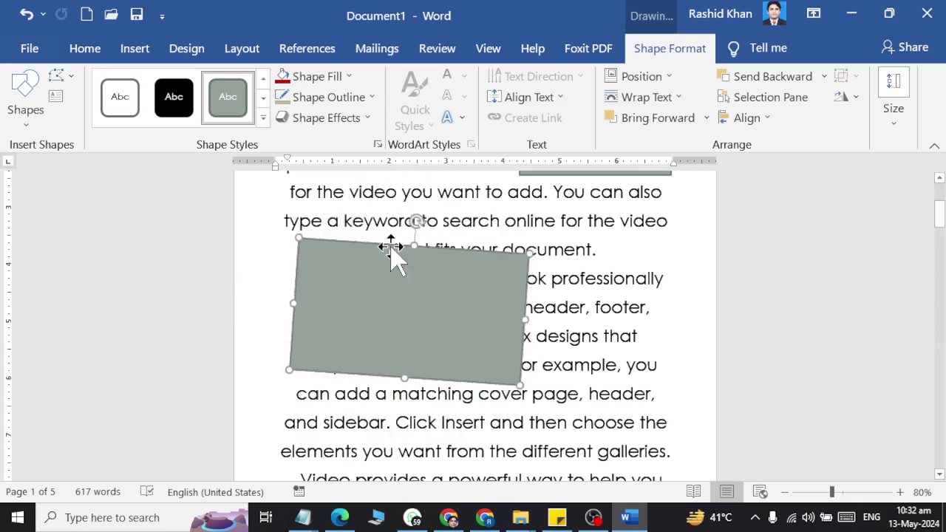
left_click(29, 16)
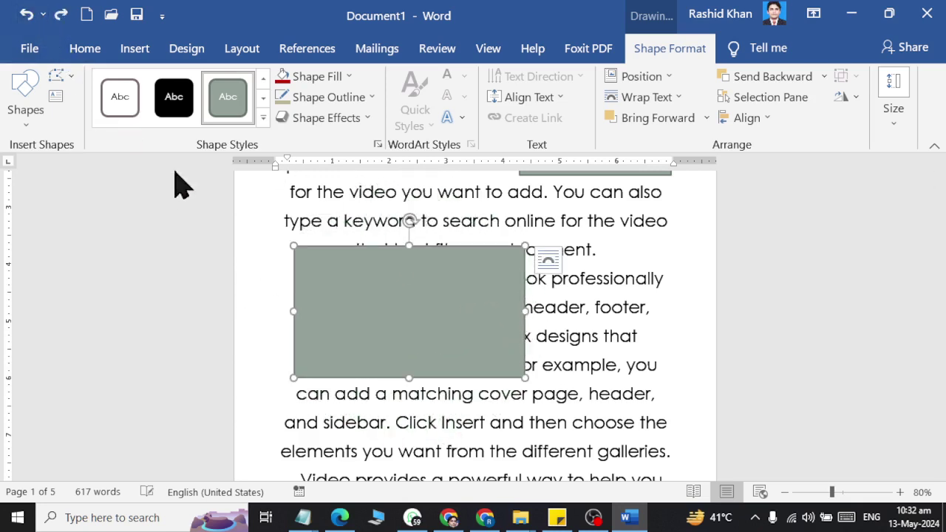
scroll(524, 309, "up", 1)
left_click(507, 300)
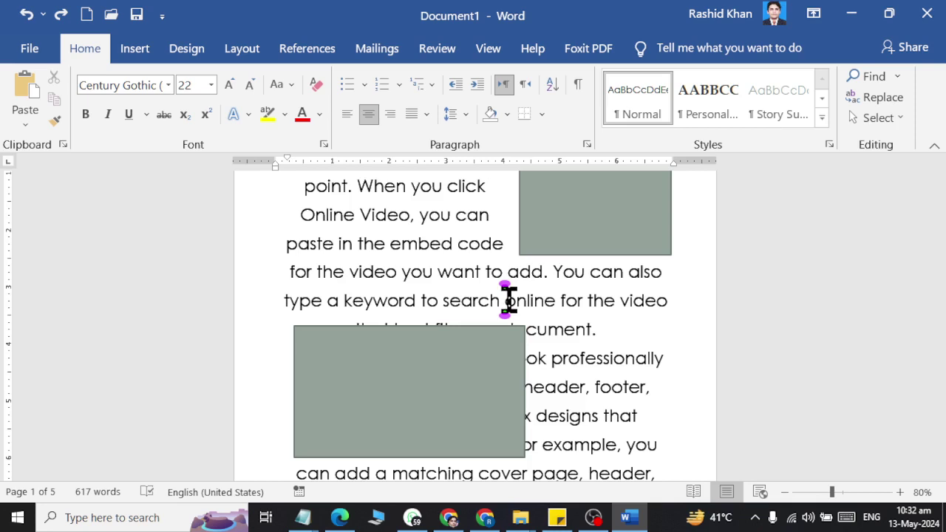
scroll(551, 309, "up", 3)
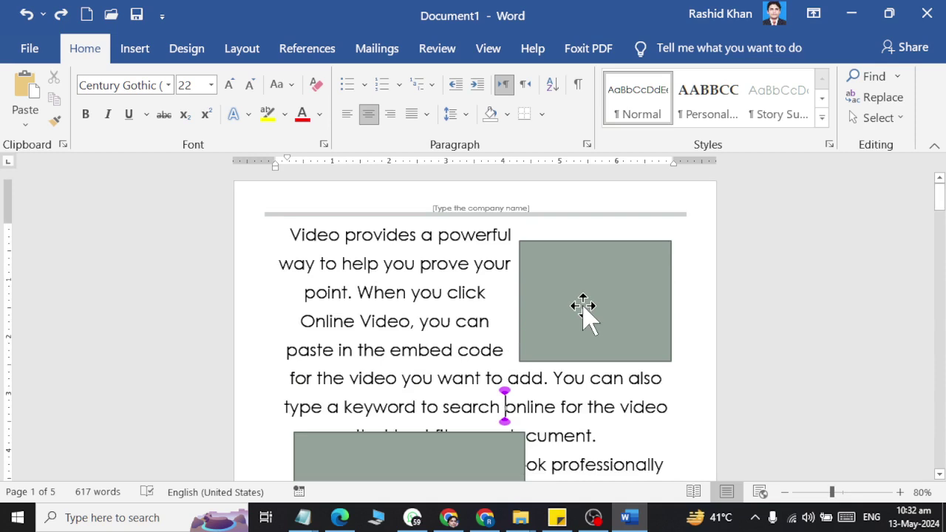
scroll(576, 314, "down", 2)
scroll(568, 317, "down", 1)
scroll(568, 317, "down", 1)
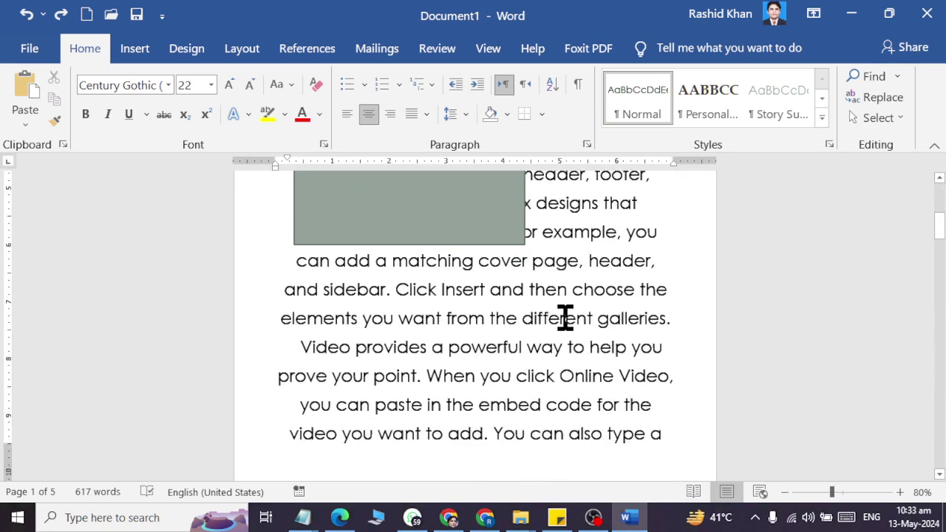
scroll(517, 337, "up", 1)
left_click(442, 285)
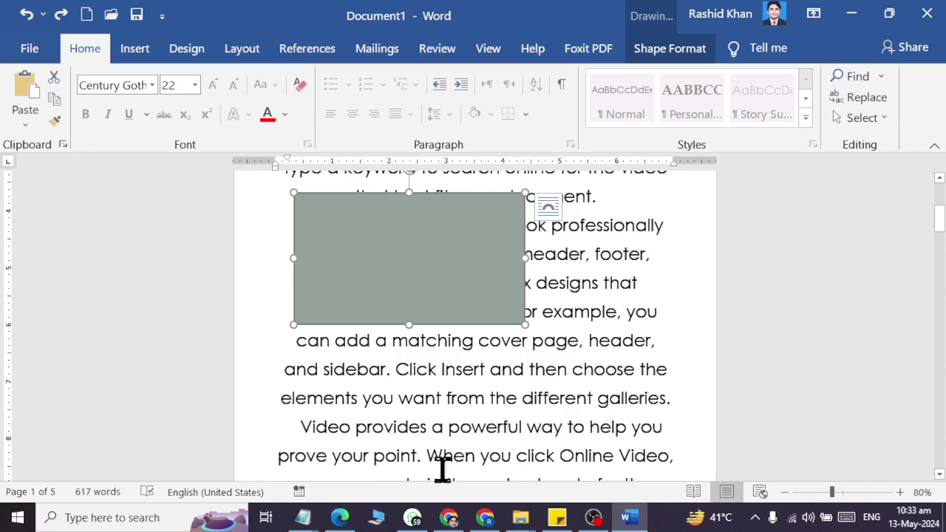
scroll(442, 469, "up", 3)
left_click(587, 289)
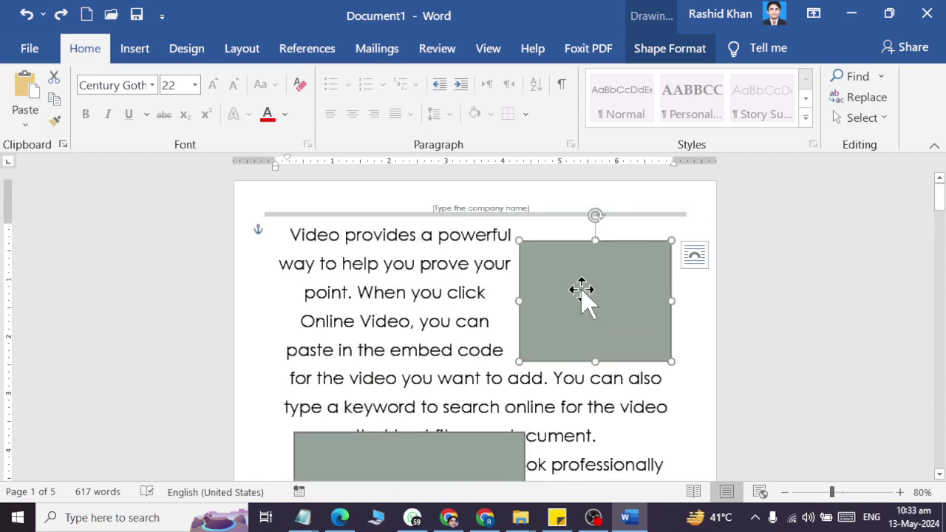
Step: Give the right-hand rectangle No Fill and move it into the paragraph
left_click(676, 49)
left_click(301, 80)
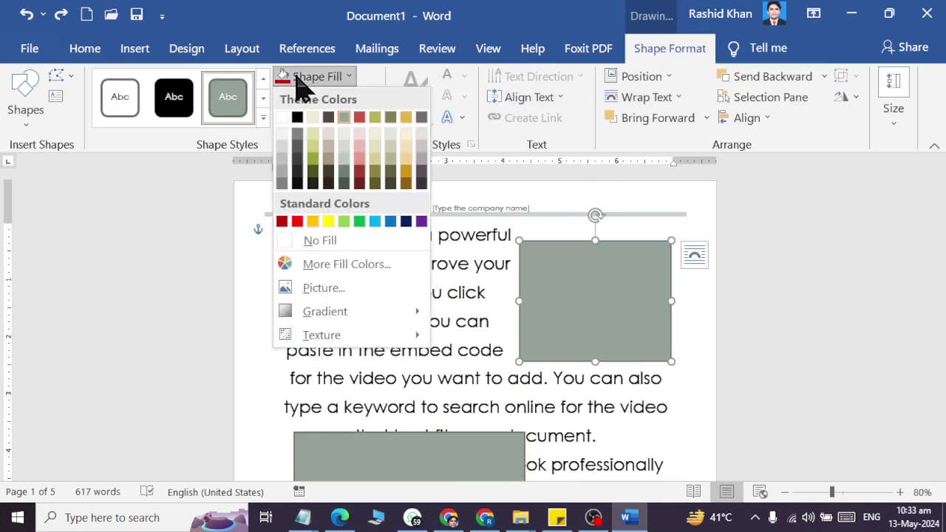
left_click(315, 241)
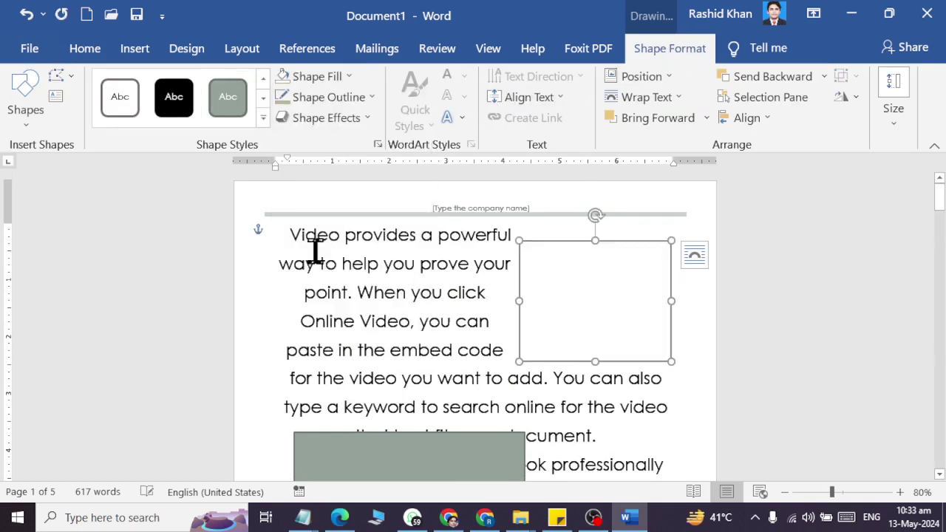
mouse_move(551, 240)
left_mouse_down()
mouse_move(382, 243)
mouse_move(423, 246)
mouse_move(416, 243)
left_mouse_up()
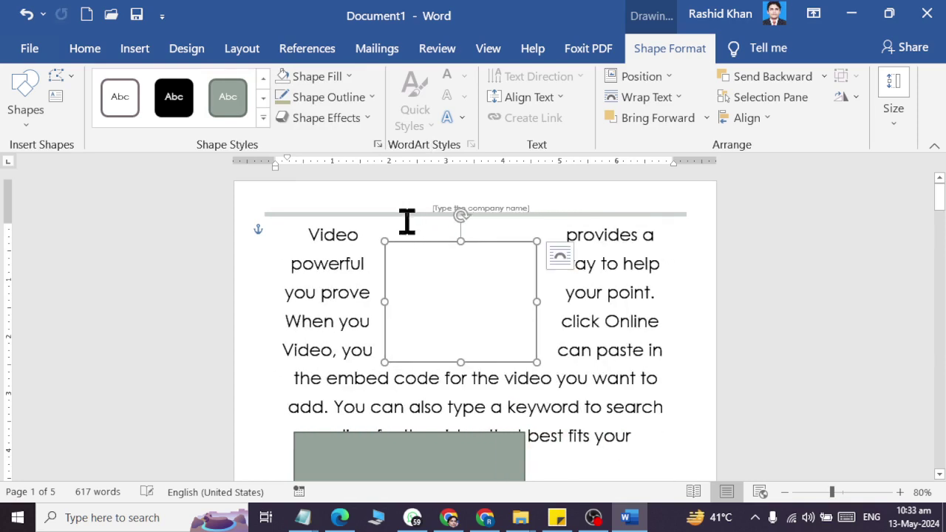
Step: Set the rectangle to In Front of Text and place it over the top paragraph
left_click(640, 97)
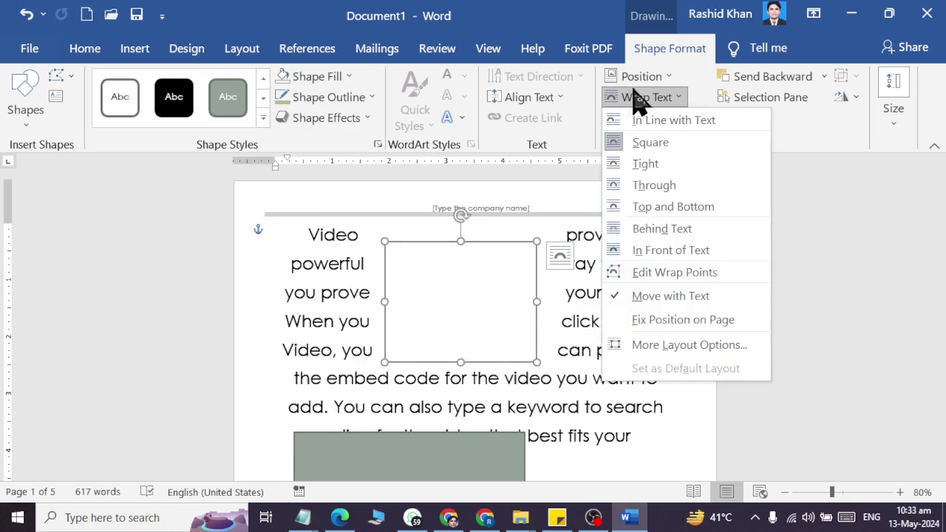
left_click(634, 251)
mouse_move(538, 279)
left_mouse_down()
mouse_move(516, 317)
mouse_move(422, 274)
mouse_move(420, 264)
mouse_move(633, 295)
mouse_move(675, 284)
mouse_move(680, 295)
left_mouse_up()
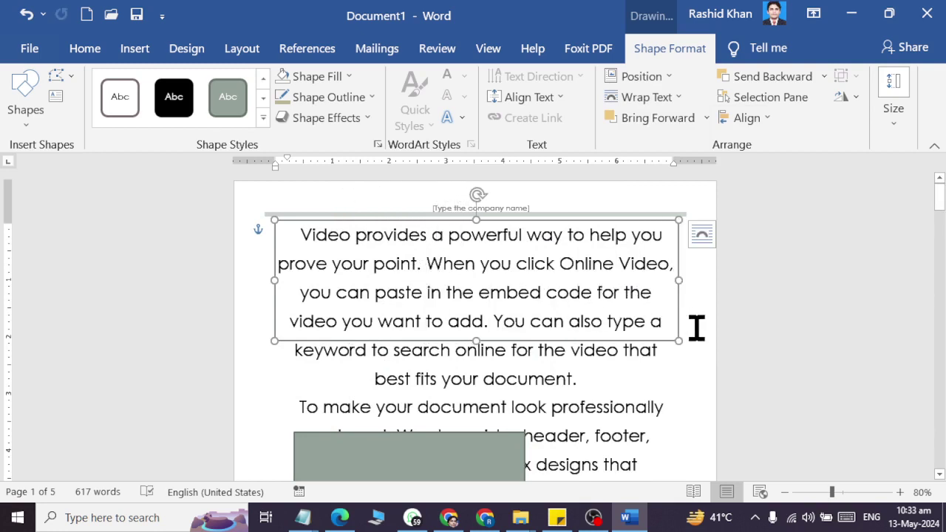
Step: Fill the rectangle with gold and try Behind Text wrapping
left_click(336, 77)
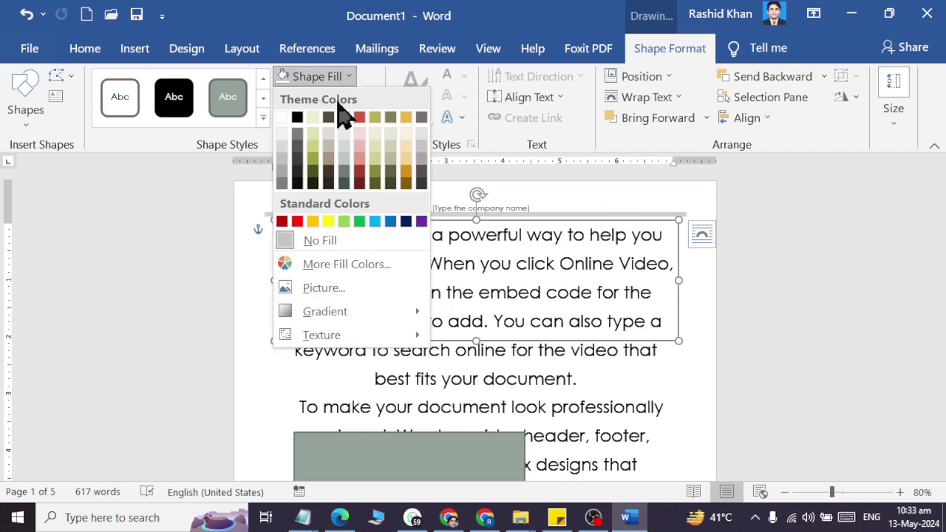
left_click(312, 221)
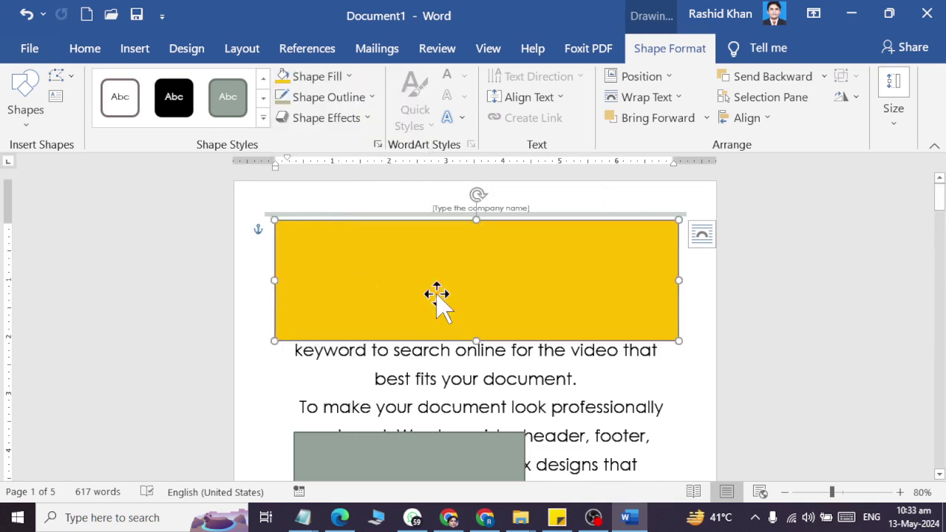
left_click(644, 99)
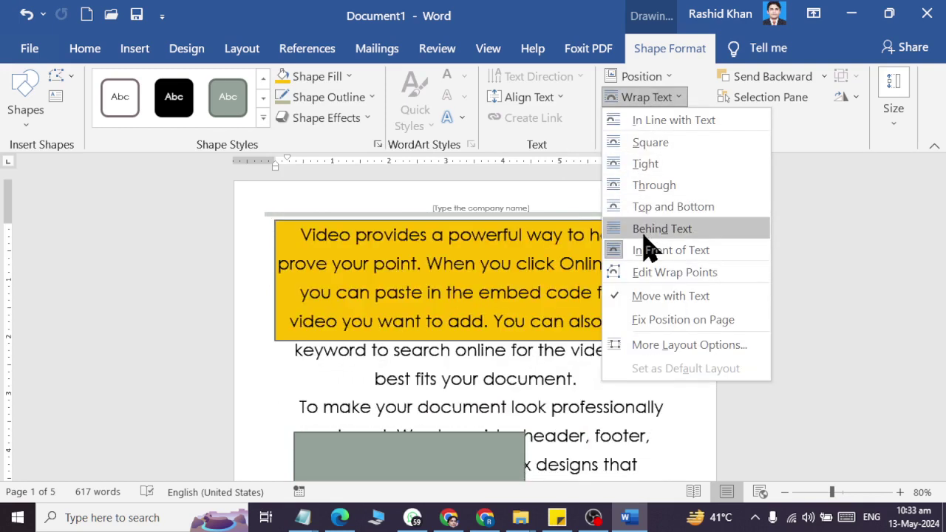
left_click(644, 233)
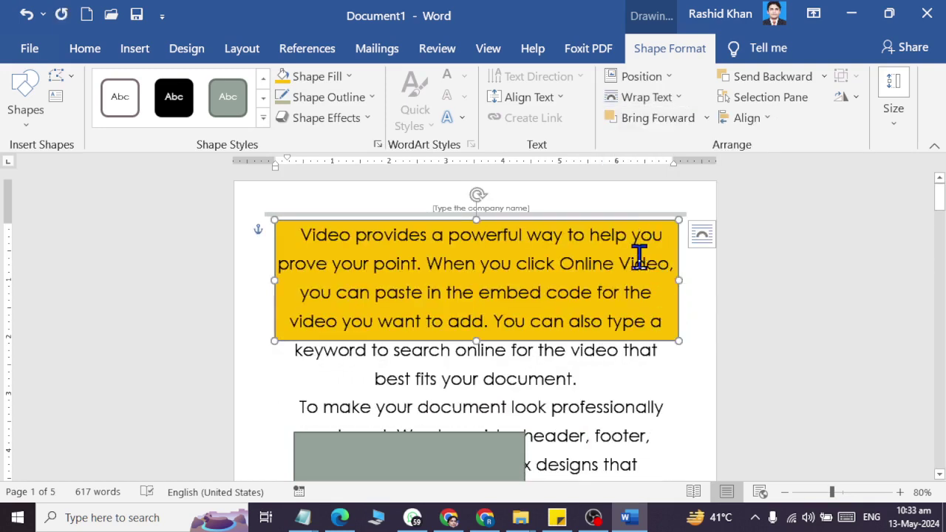
Step: Switch the gold rectangle to In Front of Text and set No Outline
left_click(644, 96)
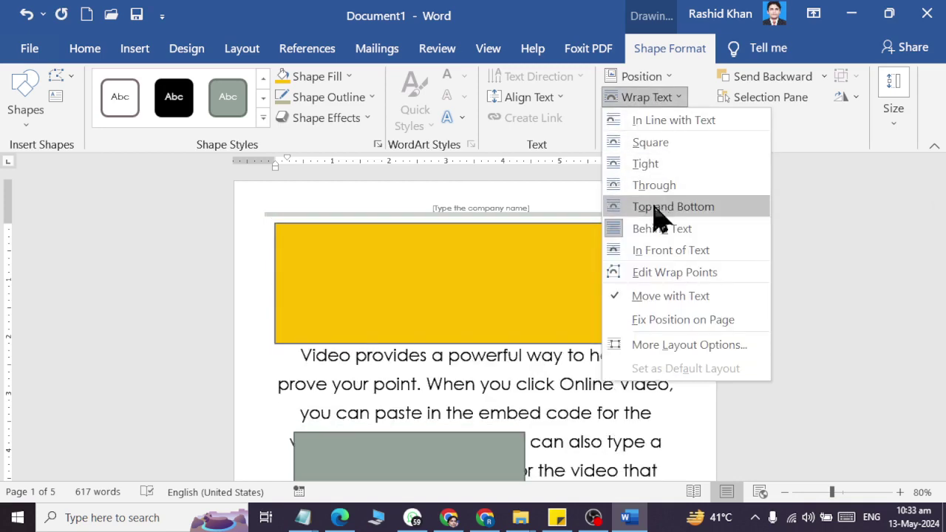
left_click(654, 250)
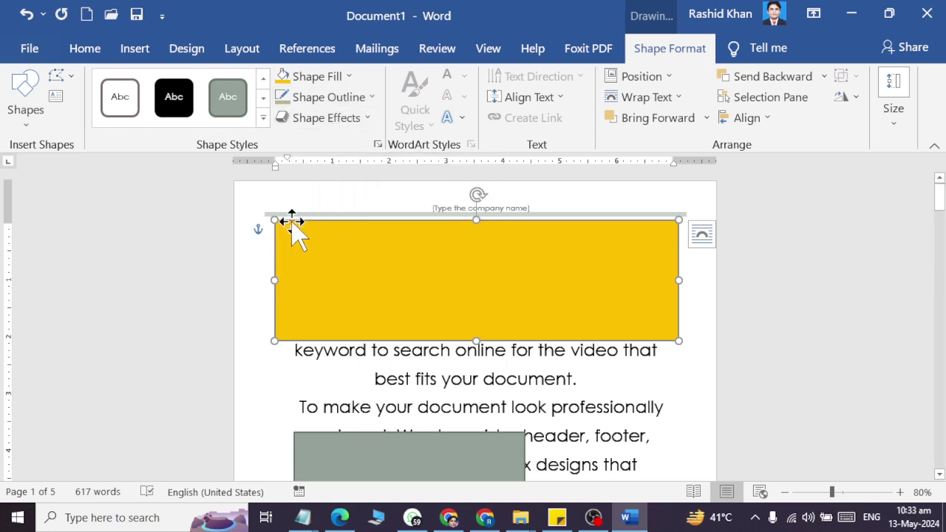
left_click(338, 97)
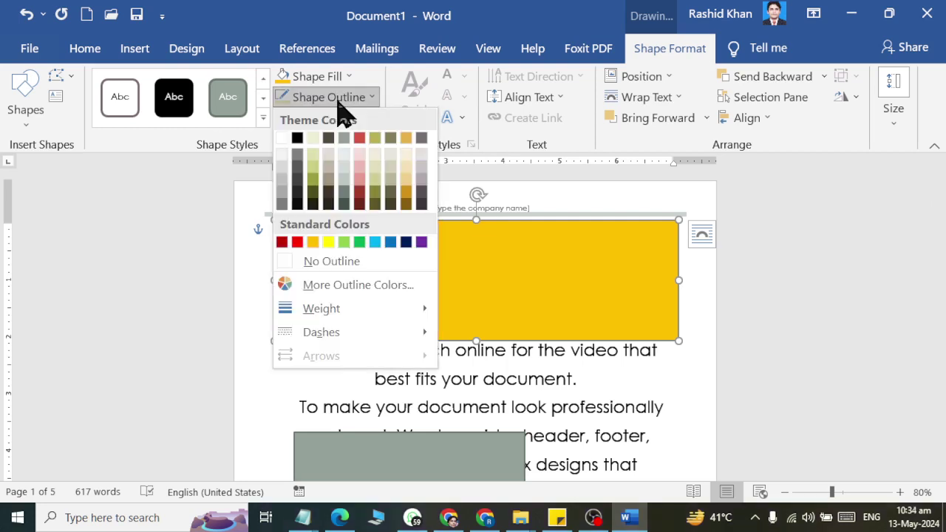
left_click(364, 262)
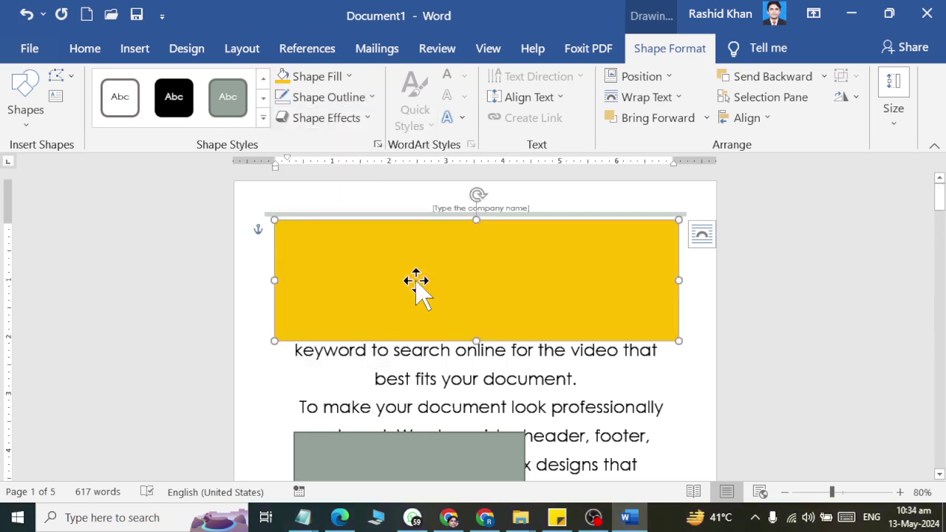